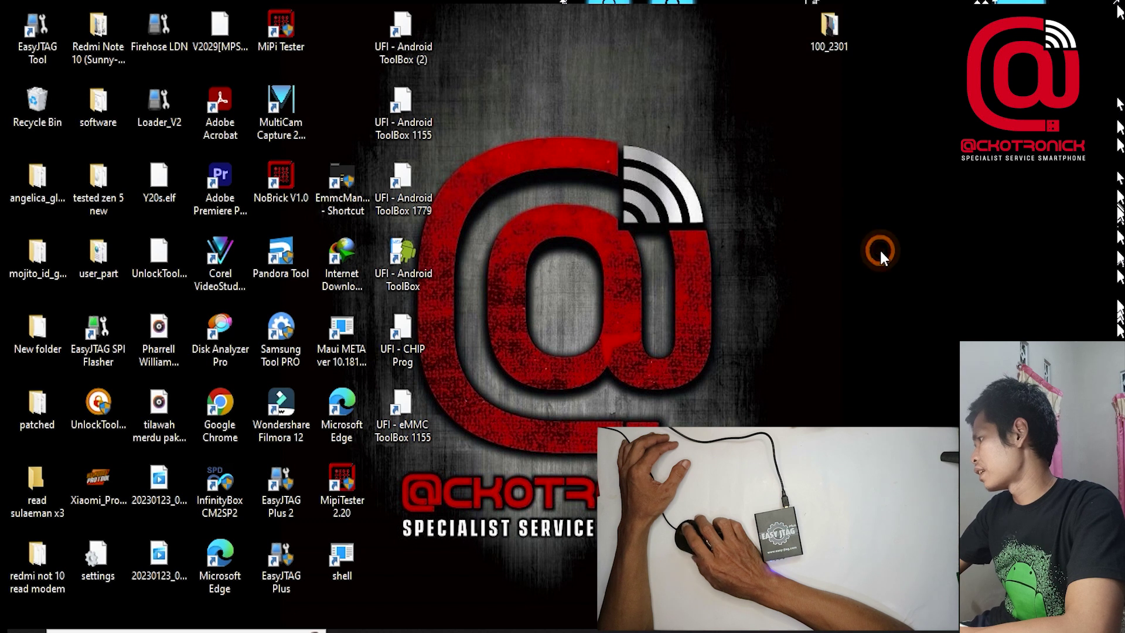
- Open the EasyJTAG Tool shortcut's file location to view its program folder, and return to the desktop
left_click(931, 296)
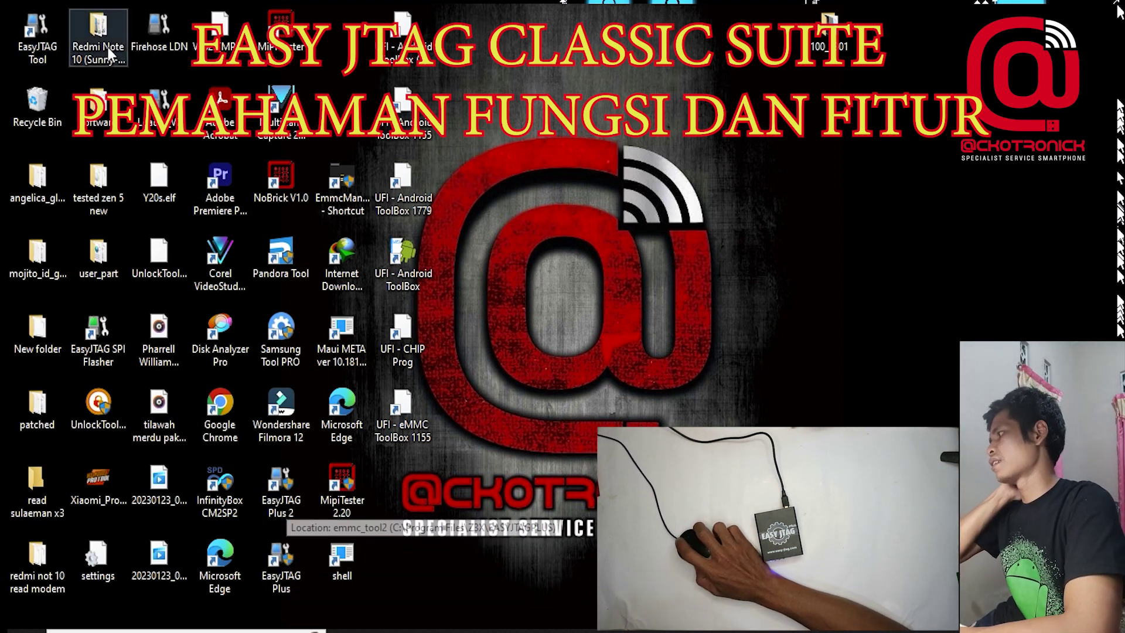
right_click(41, 29)
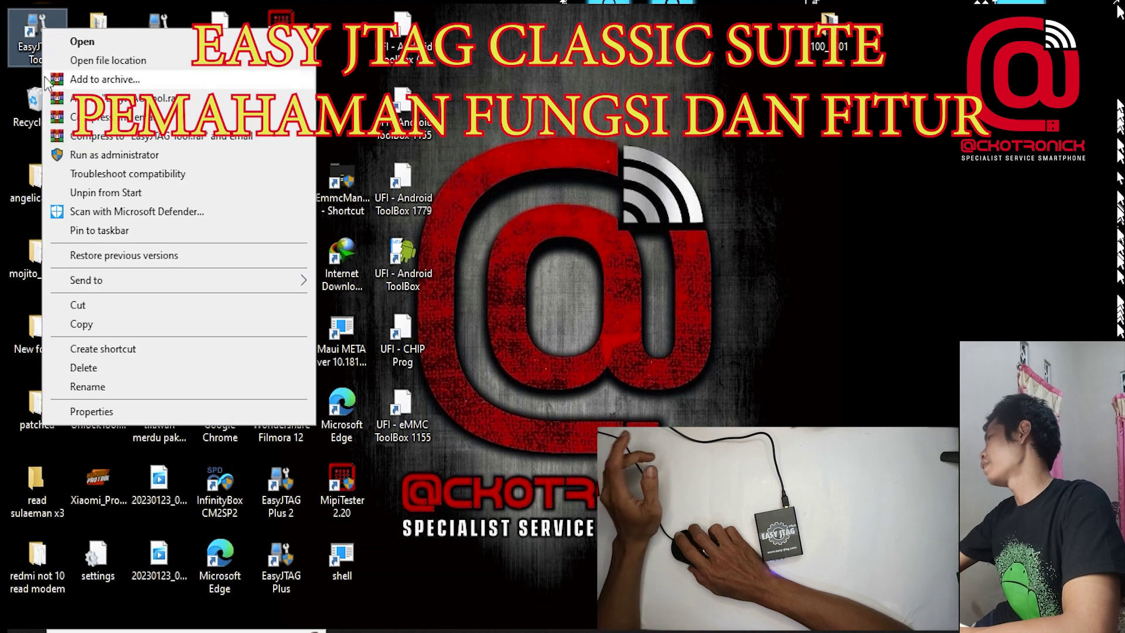
left_click(97, 61)
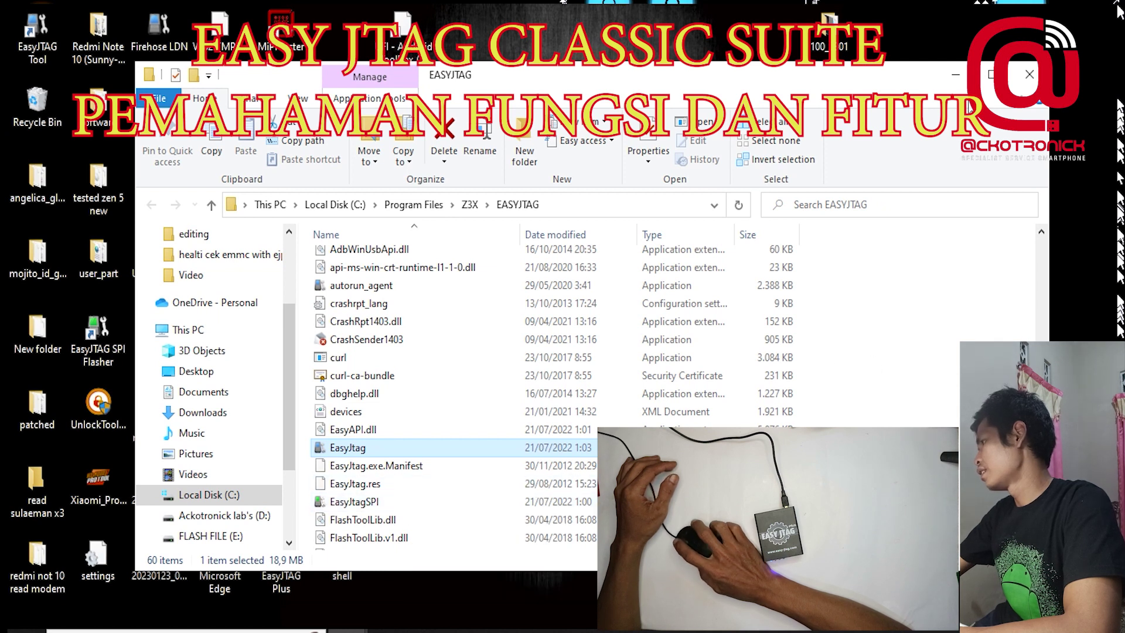
left_click(956, 77)
right_click(896, 164)
left_click(942, 218)
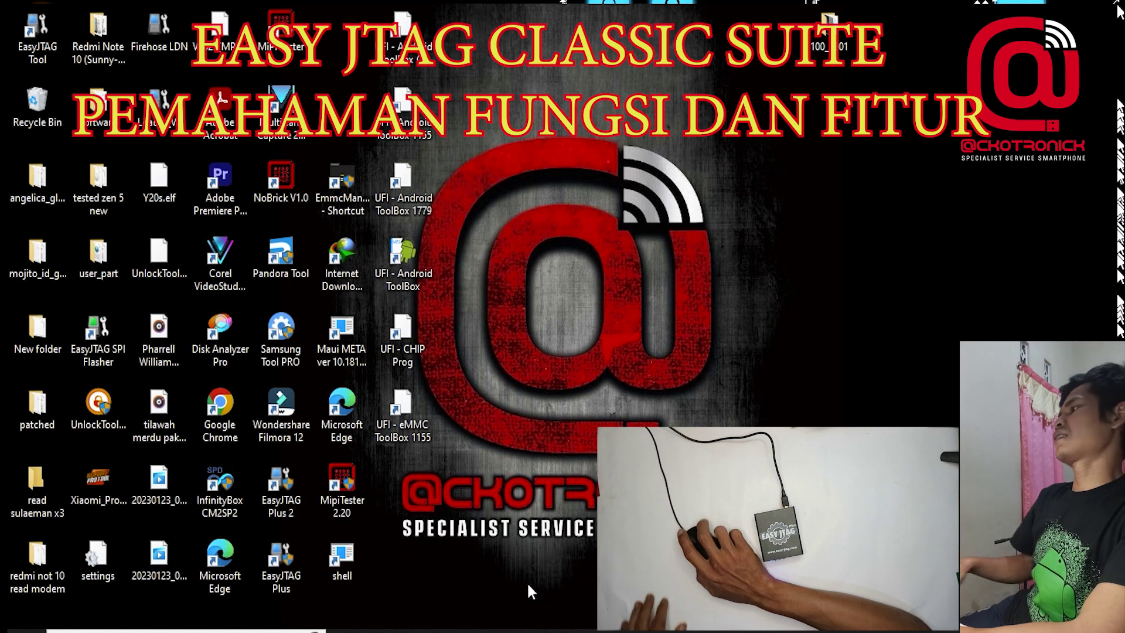
- Launch EasyJTAG Tool and check the Classic Suite releases on the easy-jtag.com downloads page in Chrome
left_click(18, 35)
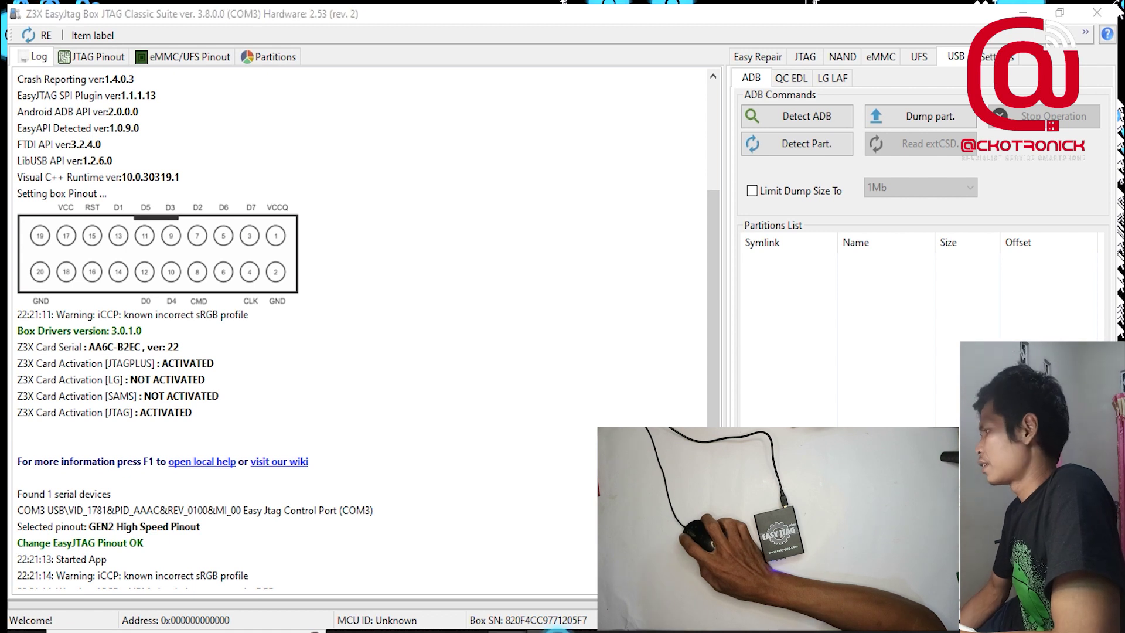
key("alt+Tab")
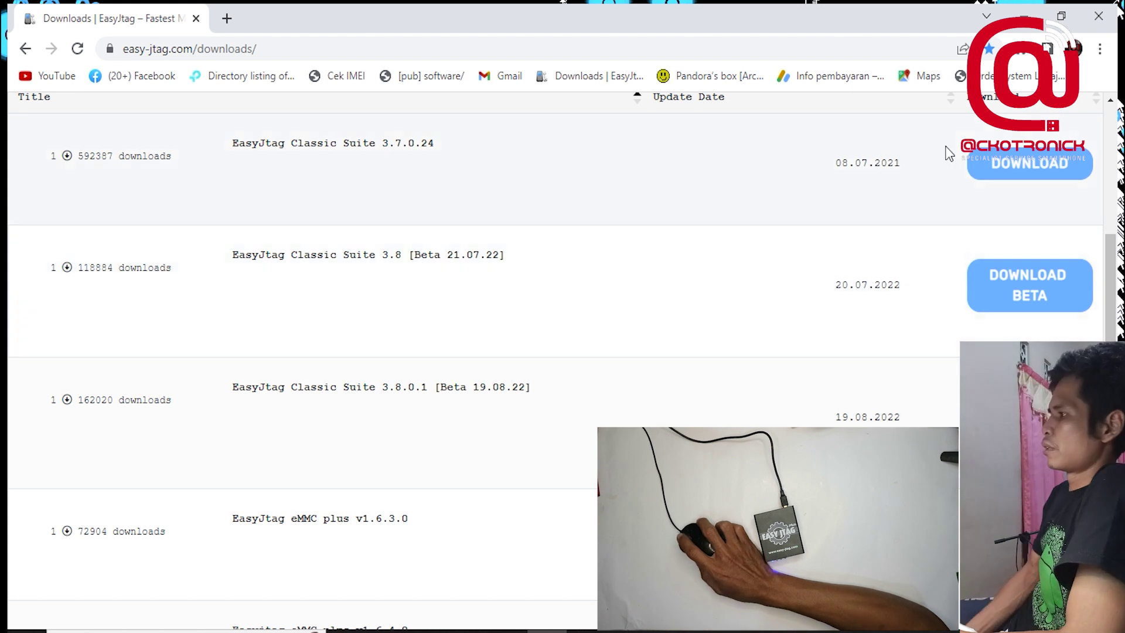
left_click(1026, 26)
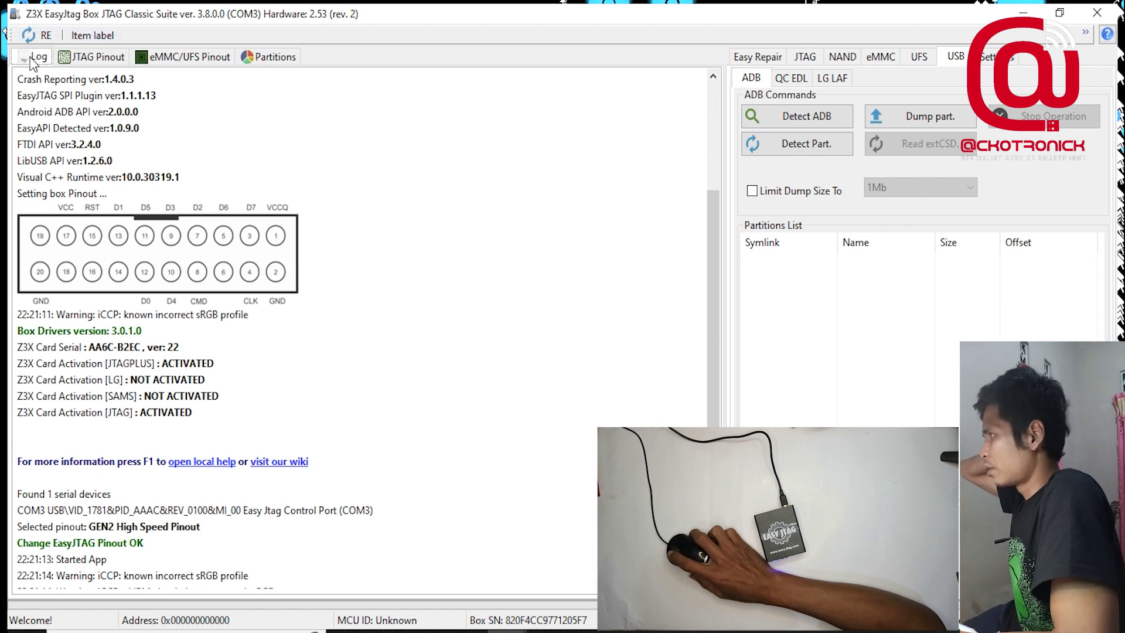
- Read through the startup log, covering the component versions, box pinout and card activation entries
scroll(451, 321, "down", 1)
scroll(451, 321, "down", 1)
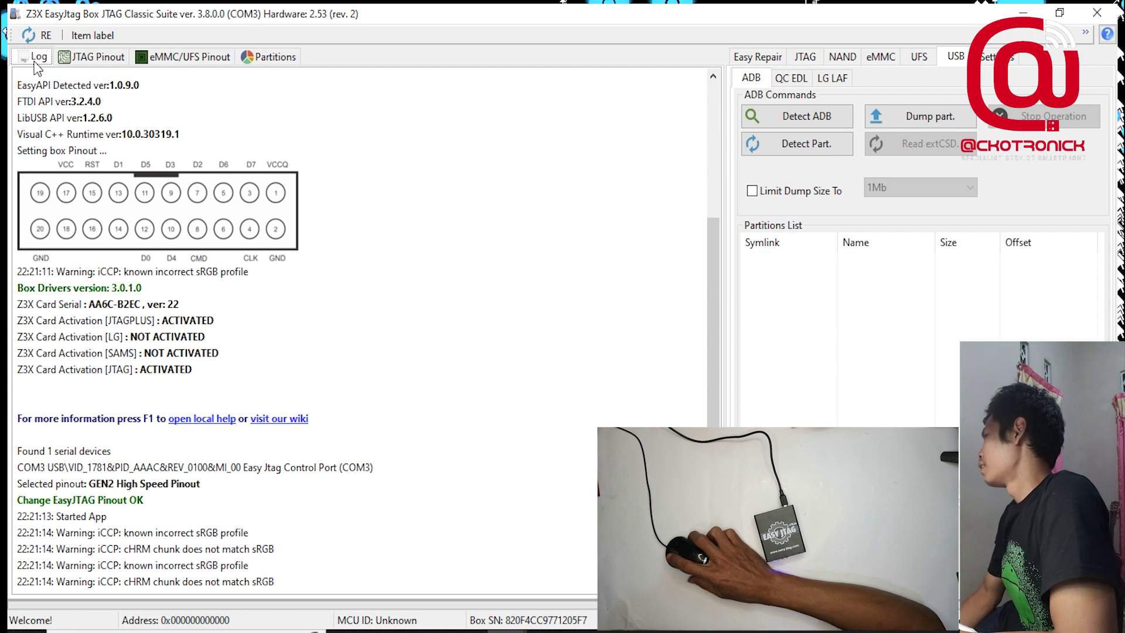
scroll(442, 243, "down", 1)
left_click_drag(718, 287, 716, 114)
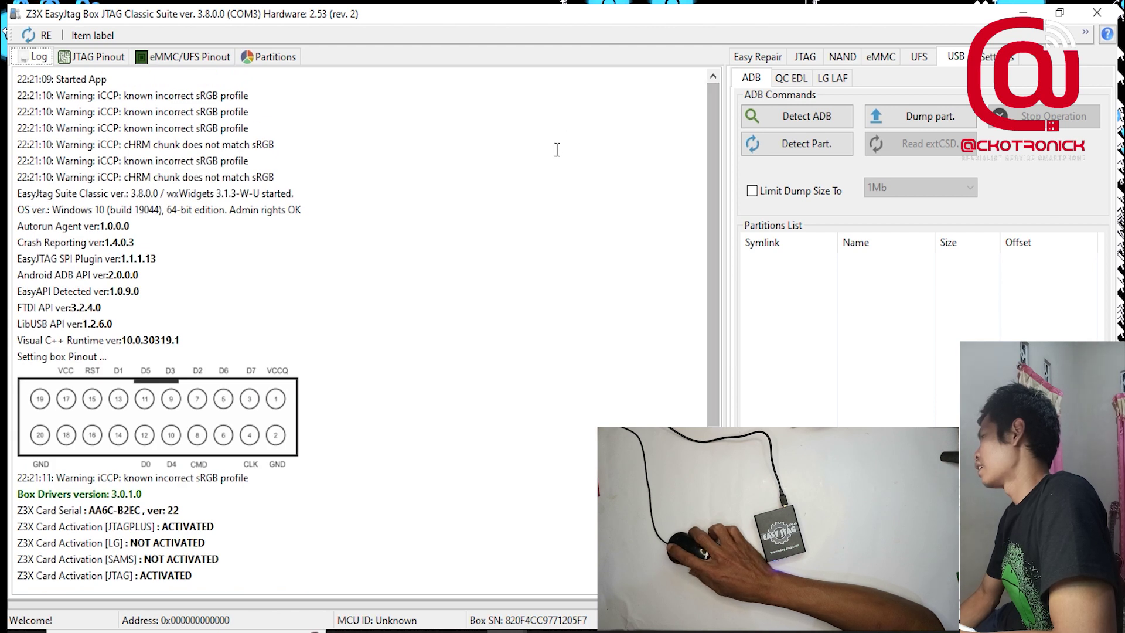
scroll(550, 170, "down", 1)
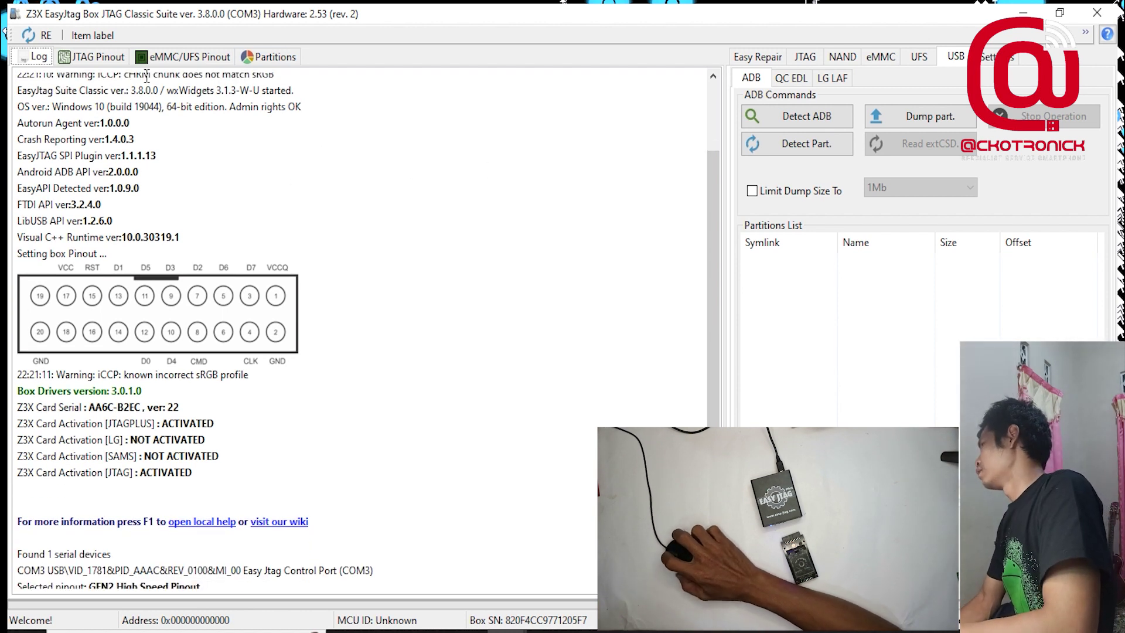
- Examine the J-TAG pinout diagram at different magnifications, and view the eMMC/UFS pinout diagram
left_click(101, 58)
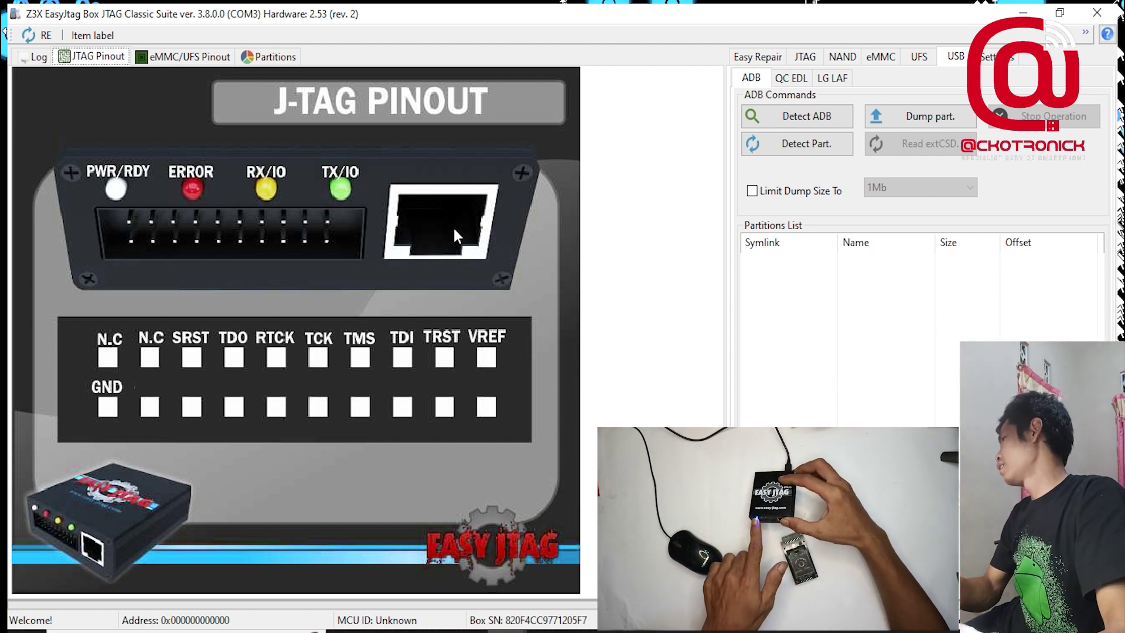
scroll(539, 432, "down", 3)
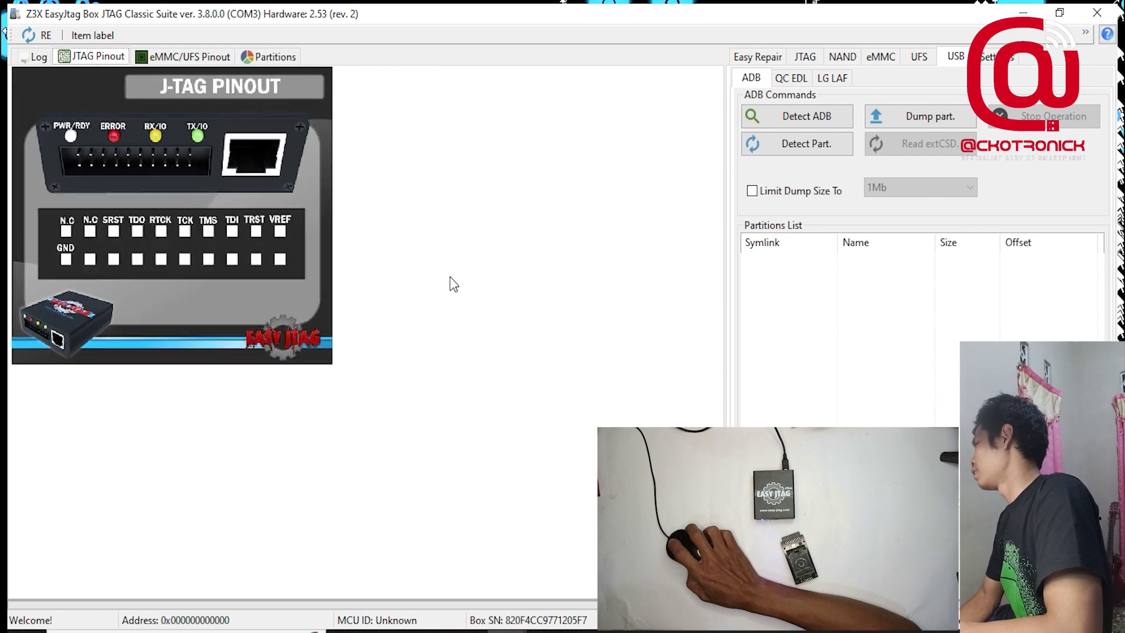
scroll(445, 280, "up", 5)
scroll(443, 279, "up", 1)
scroll(441, 279, "down", 2)
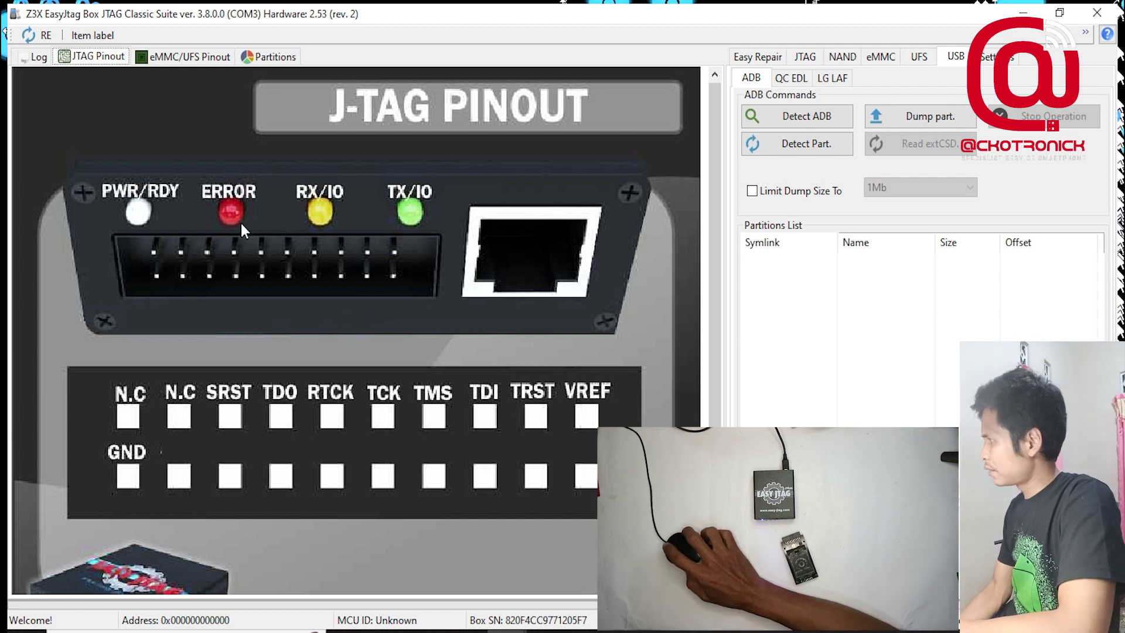
scroll(266, 323, "up", 1)
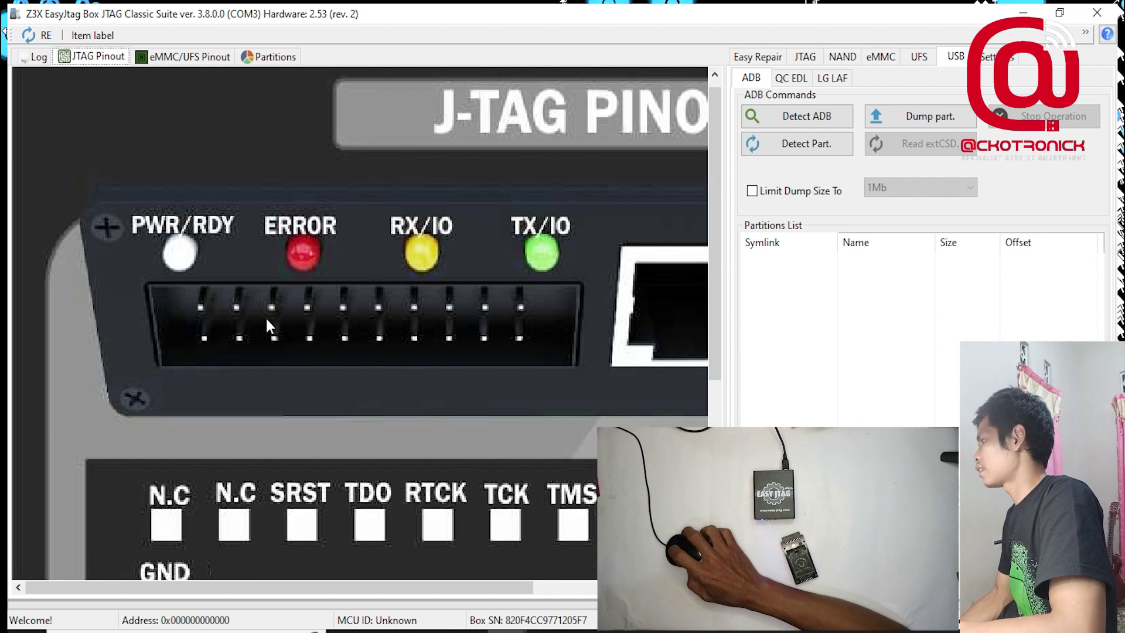
scroll(266, 318, "down", 2)
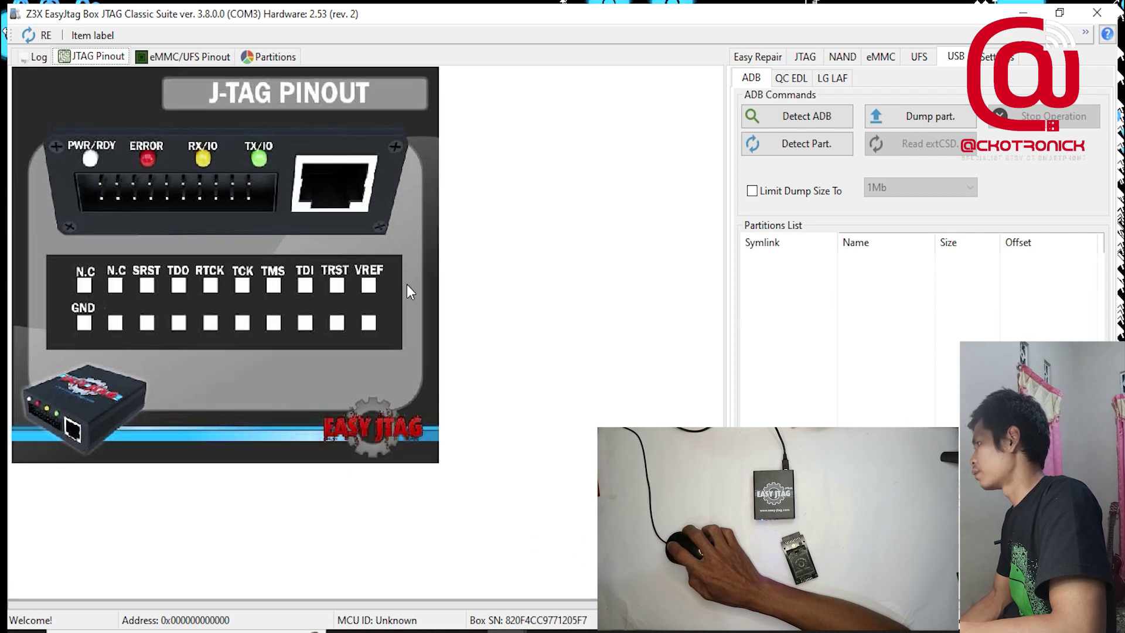
scroll(407, 285, "up", 1)
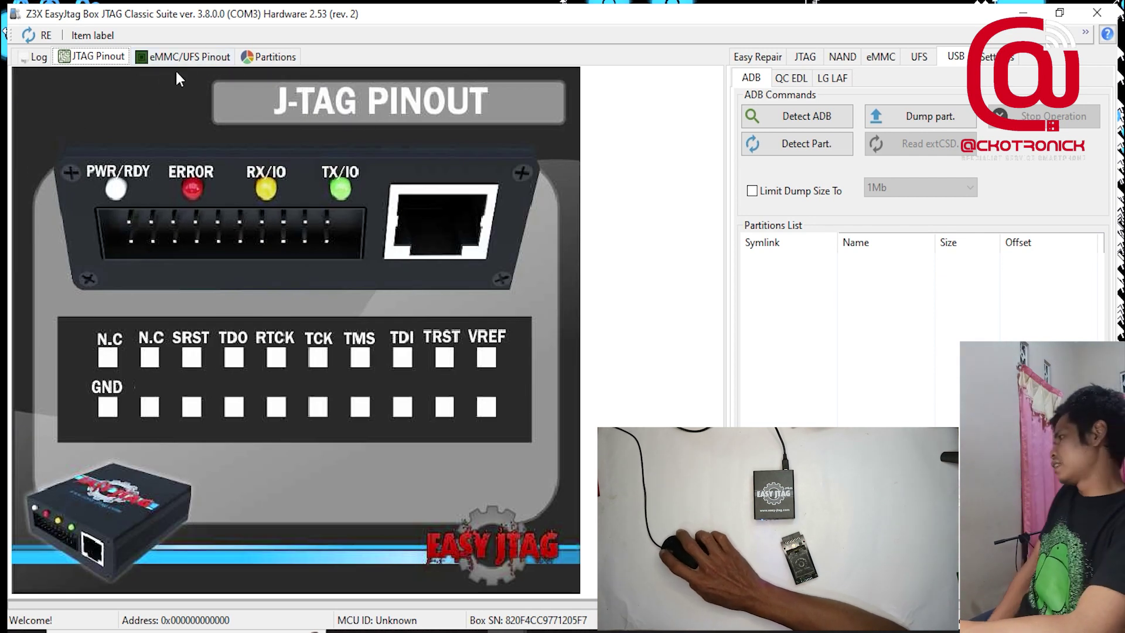
left_click(196, 64)
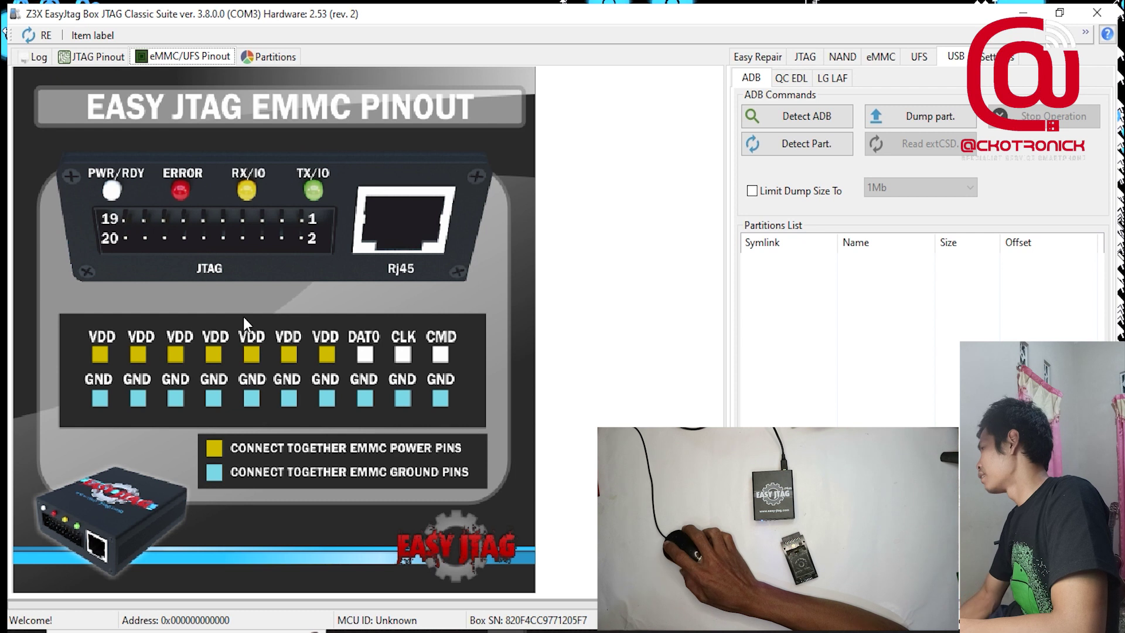
- View the partition tools, open and cancel the dump file selection, and return to the log
left_click(269, 57)
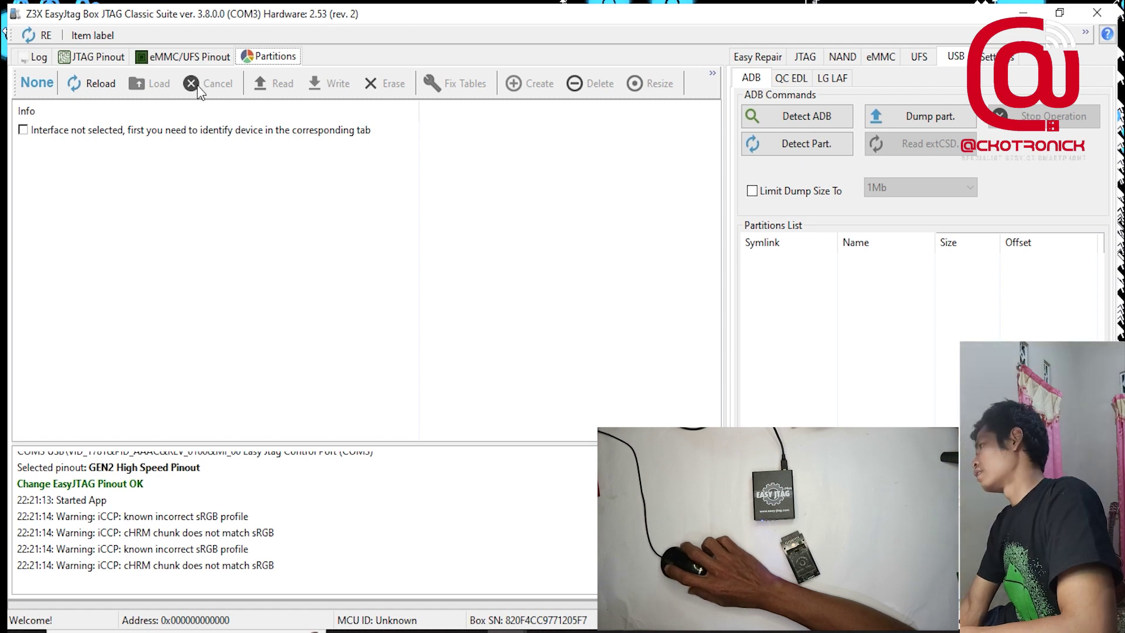
left_click(712, 76)
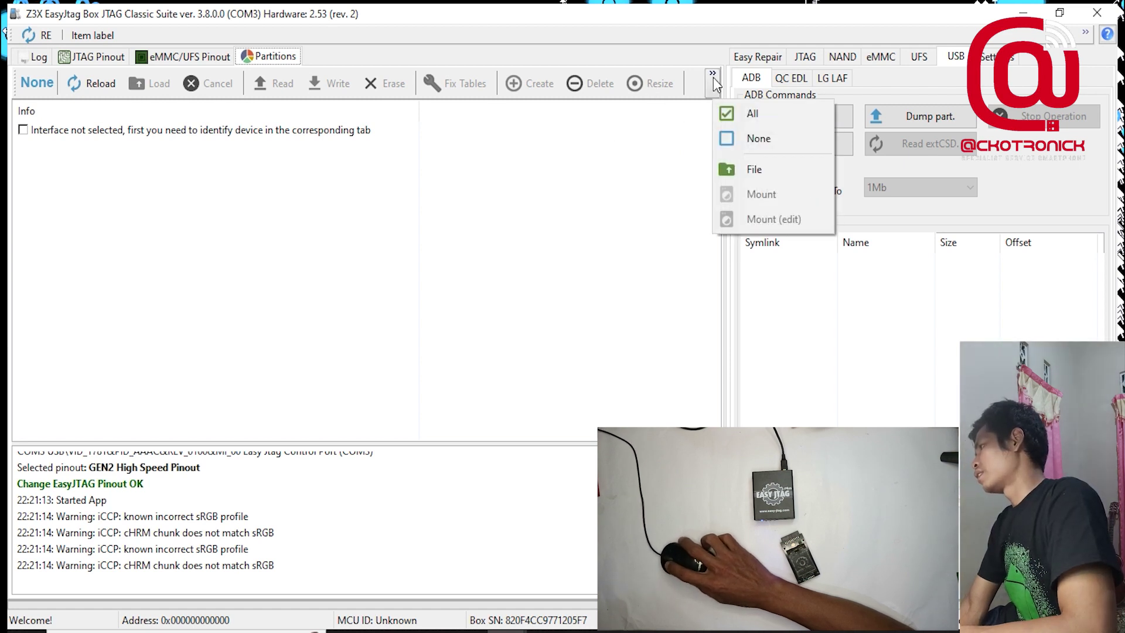
left_click(733, 169)
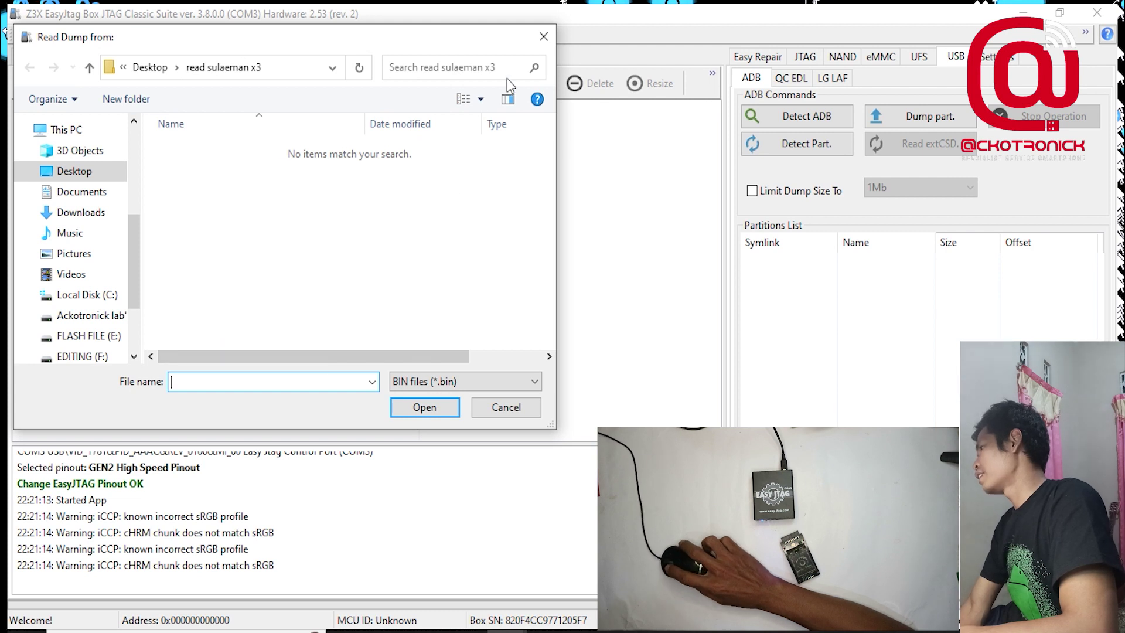
left_click(544, 38)
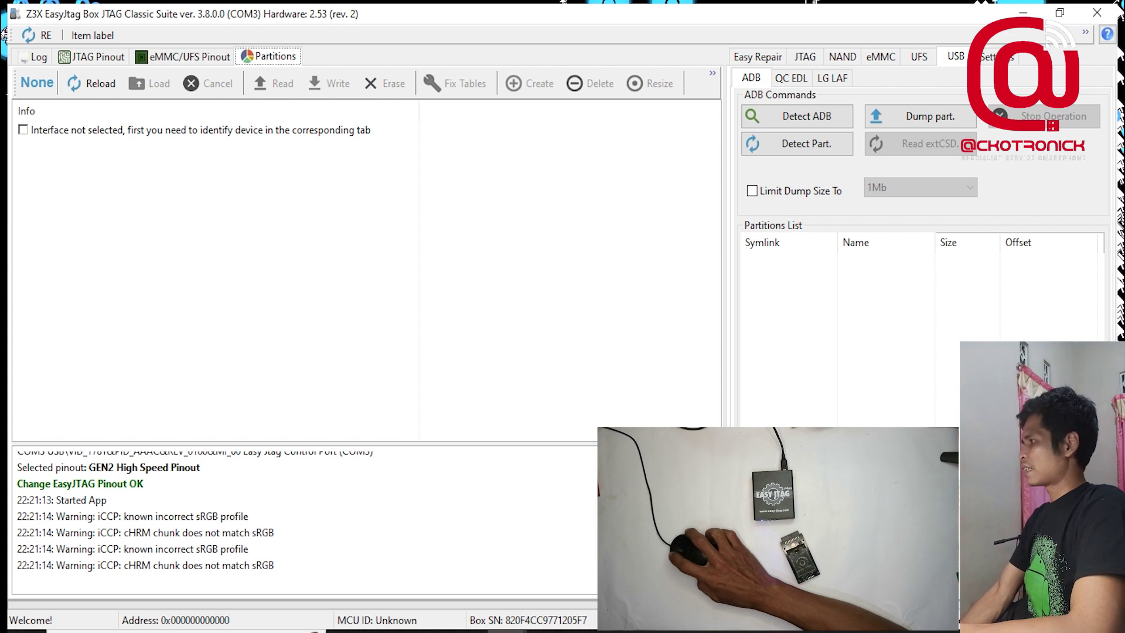
left_click(29, 57)
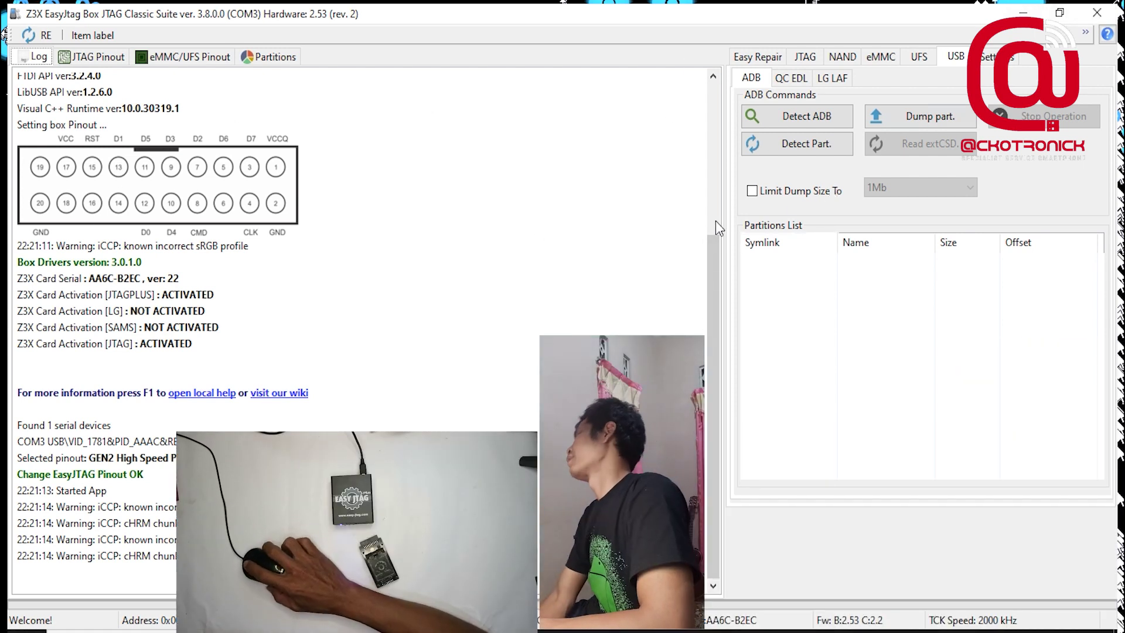
left_click_drag(714, 282, 694, 307)
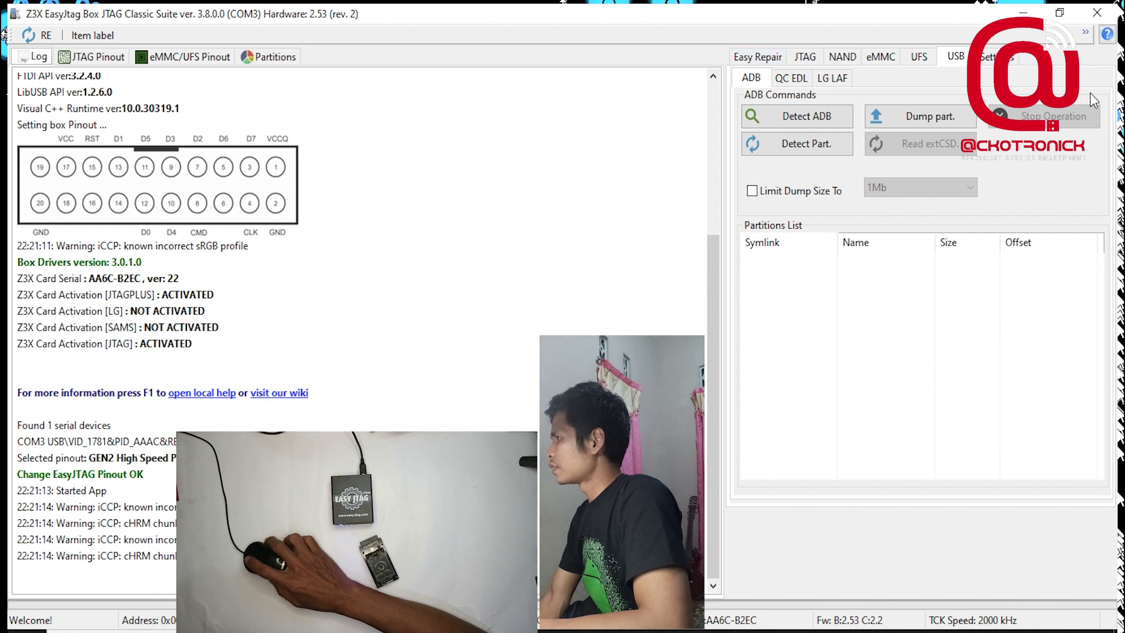
- Set the eMMC bad block retry counter to 4 and the bad block retry delay to 5000 msec
left_click(996, 56)
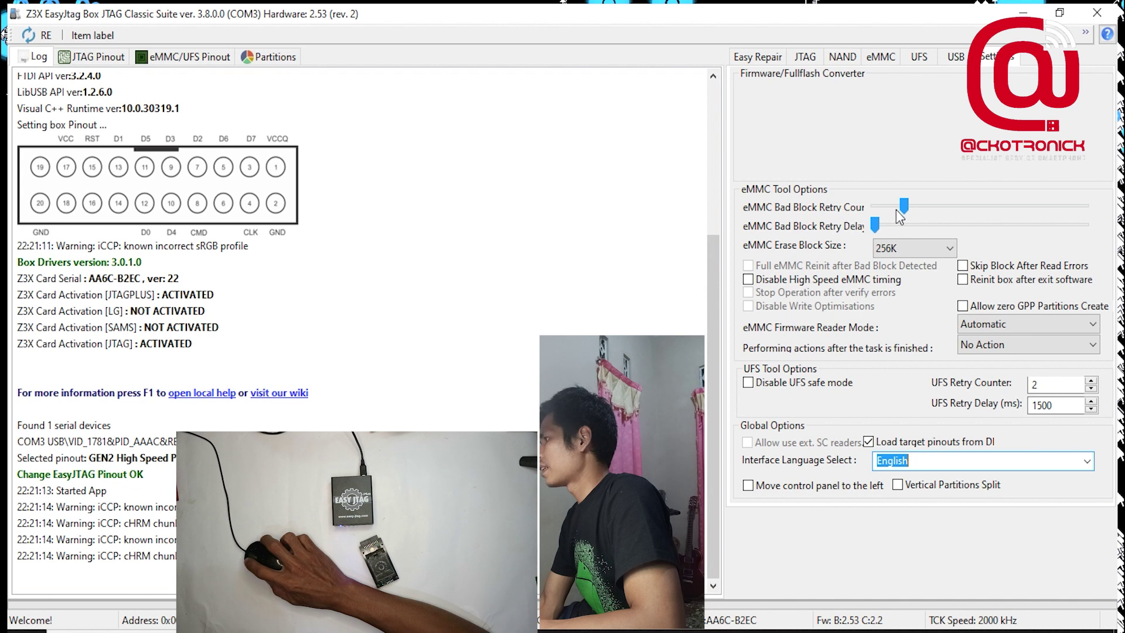
mouse_move(905, 205)
left_mouse_down()
mouse_move(882, 209)
mouse_move(900, 206)
left_mouse_up()
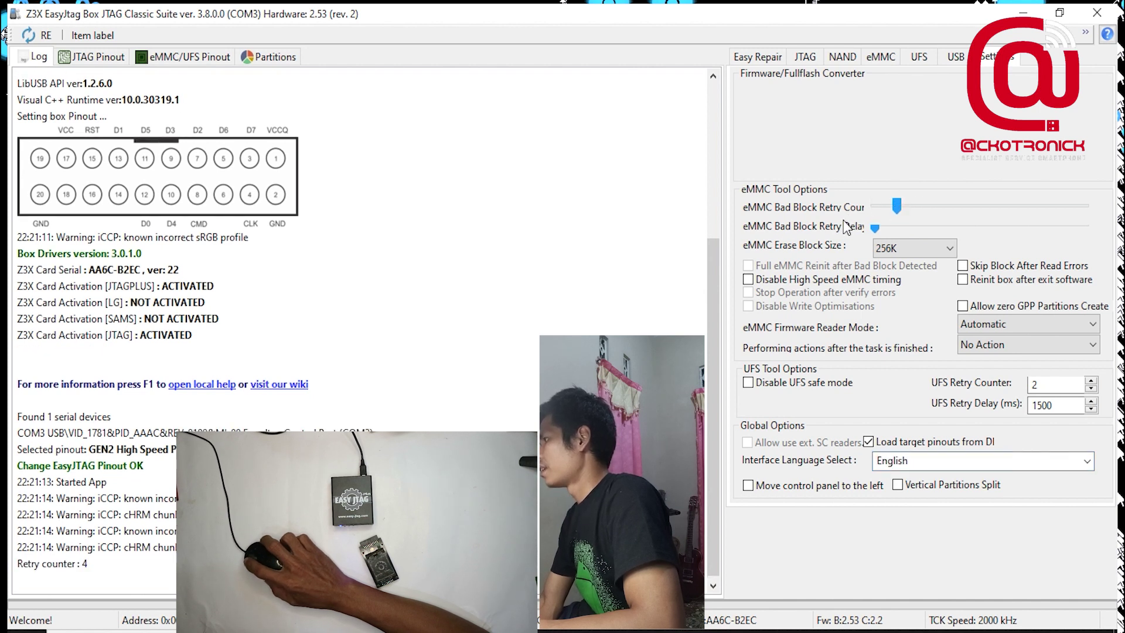
left_click_drag(871, 229, 851, 229)
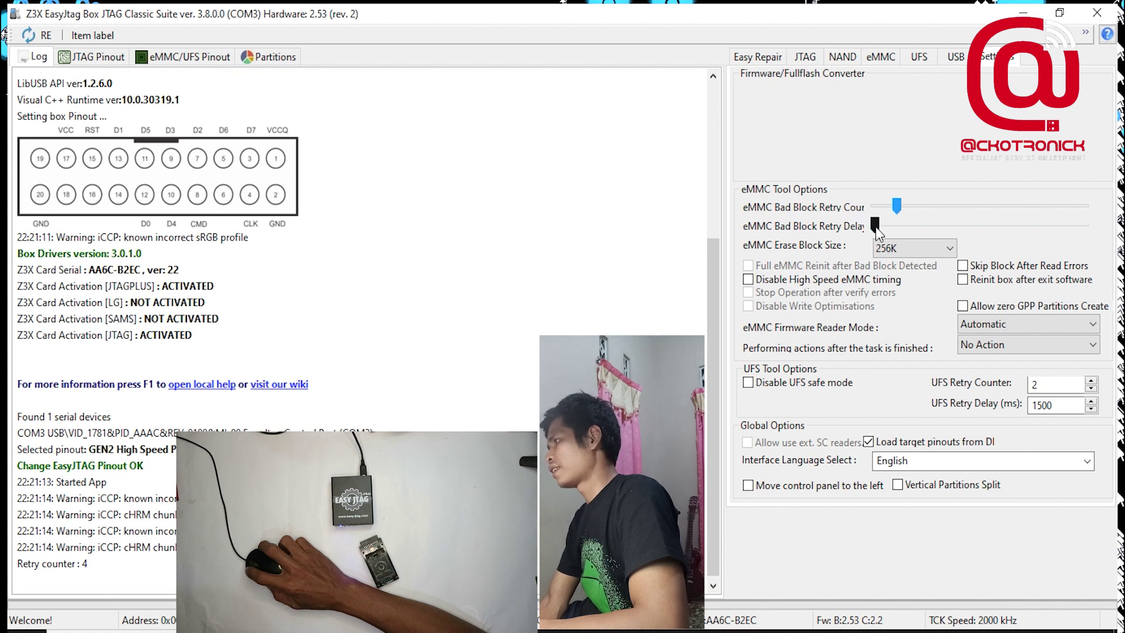
left_click(902, 223)
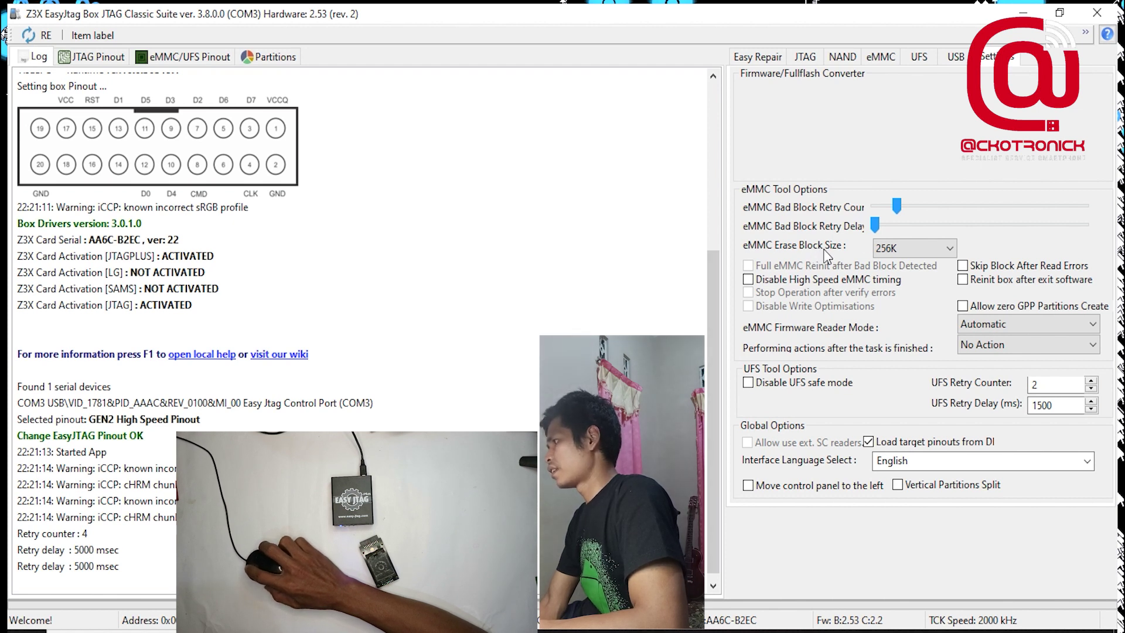
- View the available eMMC erase block sizes and firmware reader modes without choosing another option
left_click(910, 250)
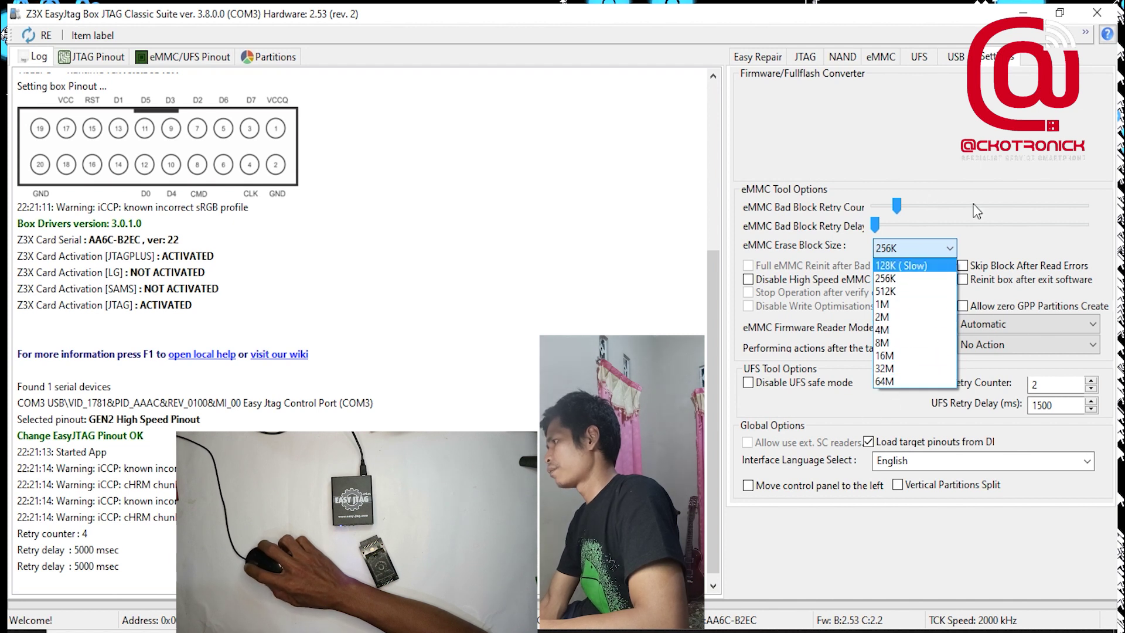
left_click(982, 237)
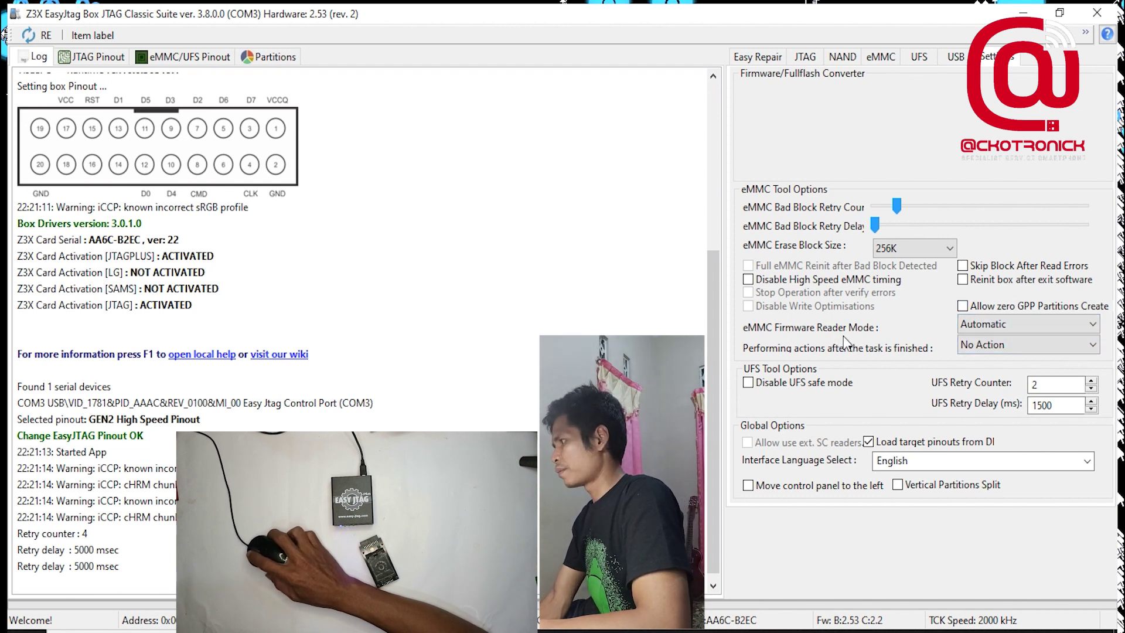
left_click(1053, 322)
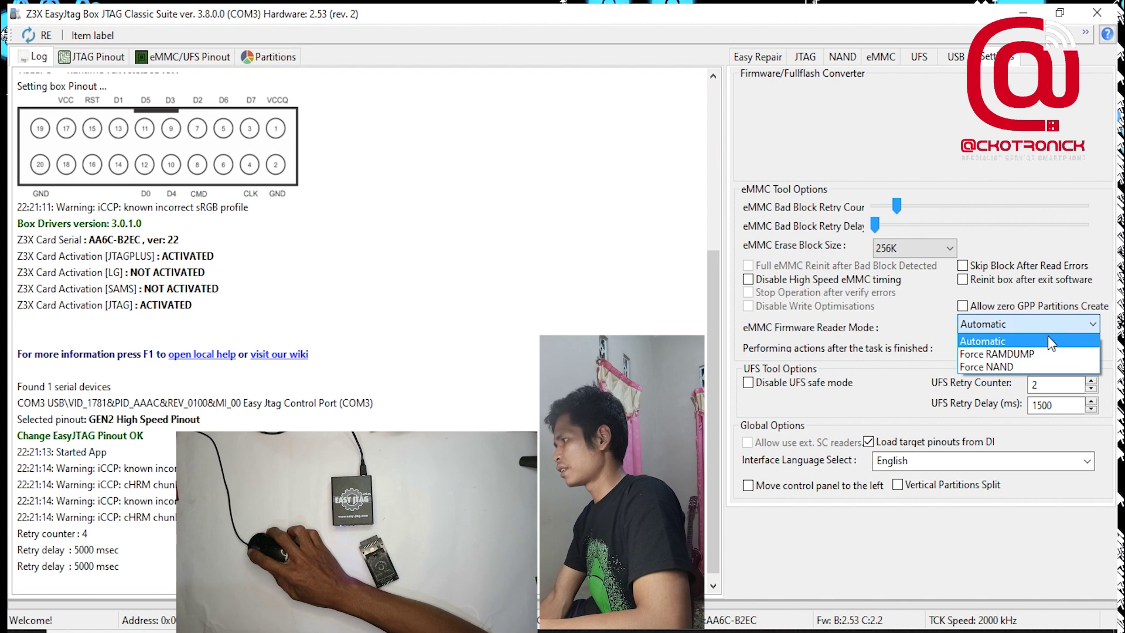
left_click(1030, 325)
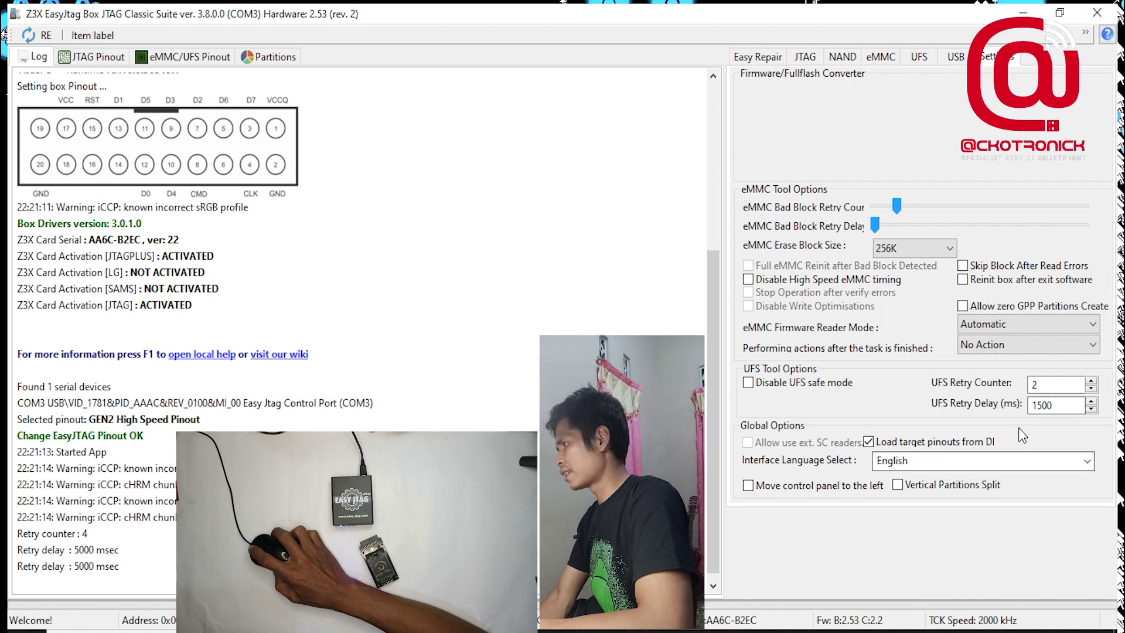
- Try to disable UFS safe mode in the UFS tool options, and decline the confirmation
left_click(751, 385)
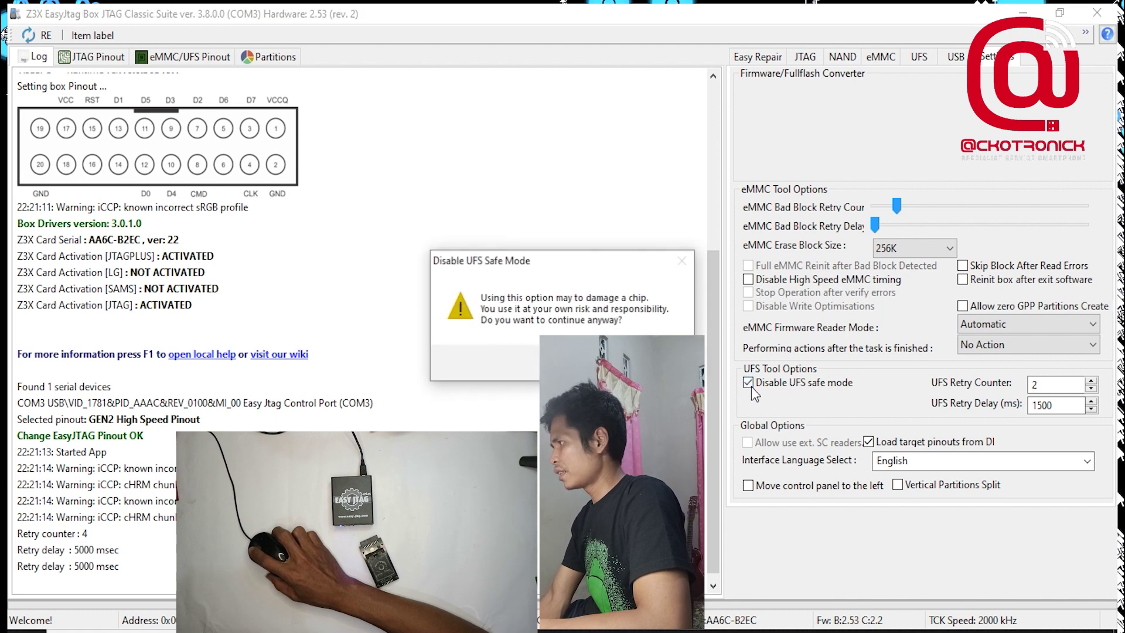
key("Escape")
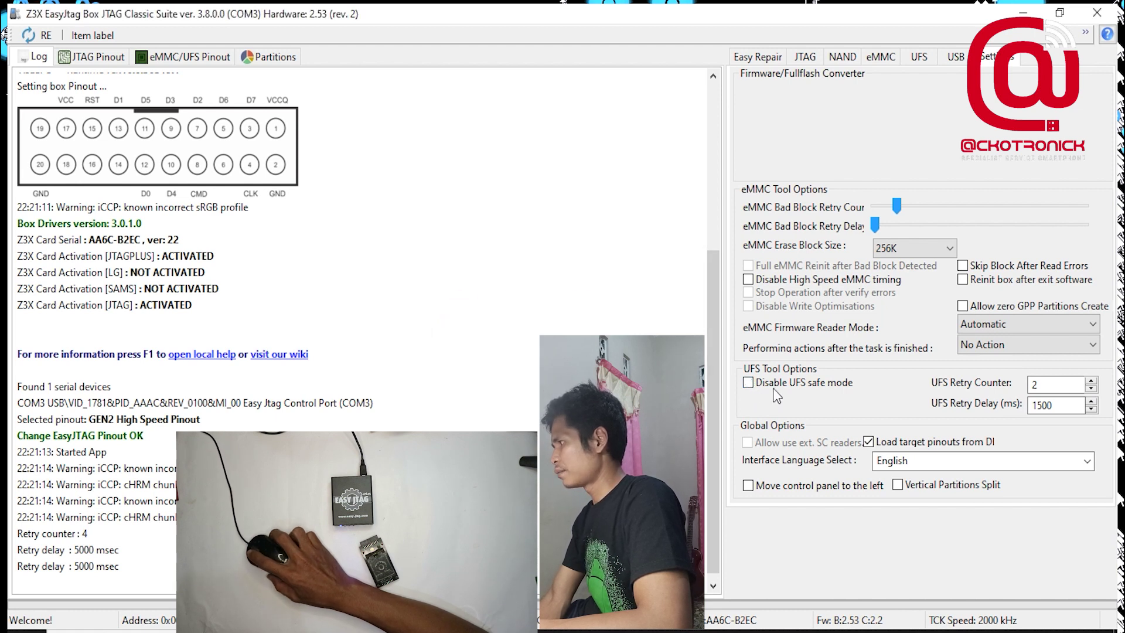
left_click(749, 384)
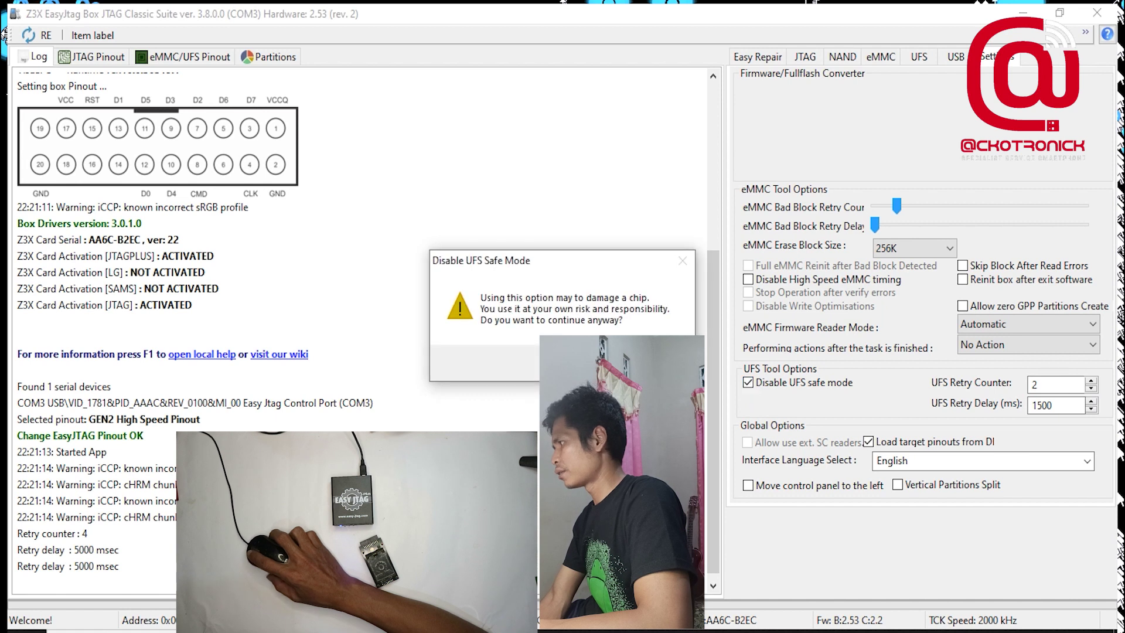
key("Escape")
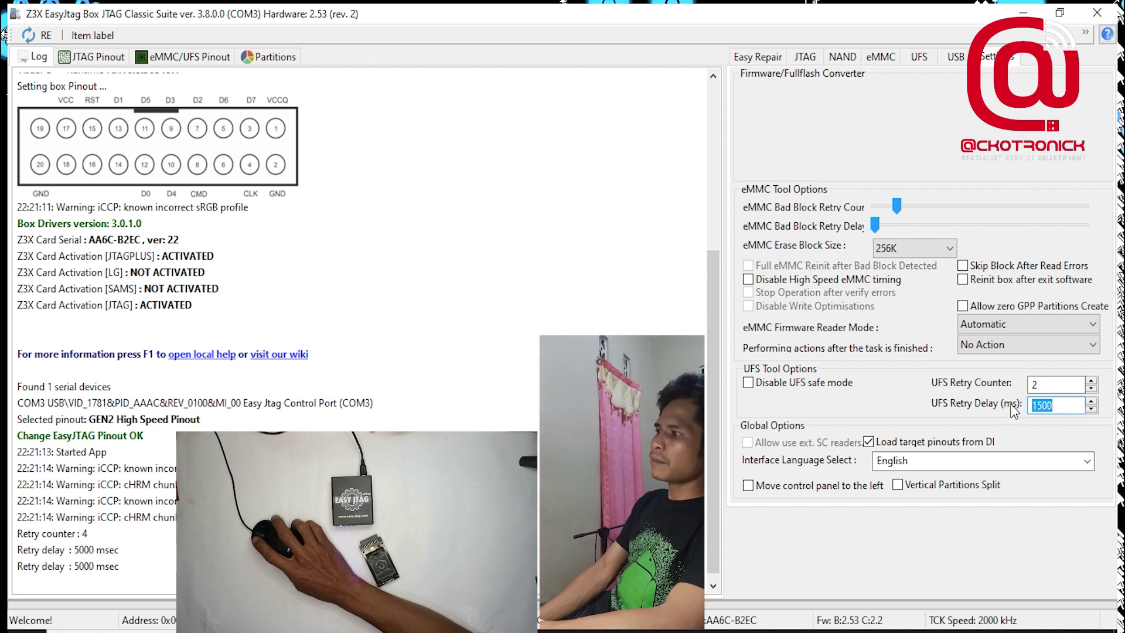
- View the UFS retry delay and the available interface languages without choosing another language
left_click(1049, 405)
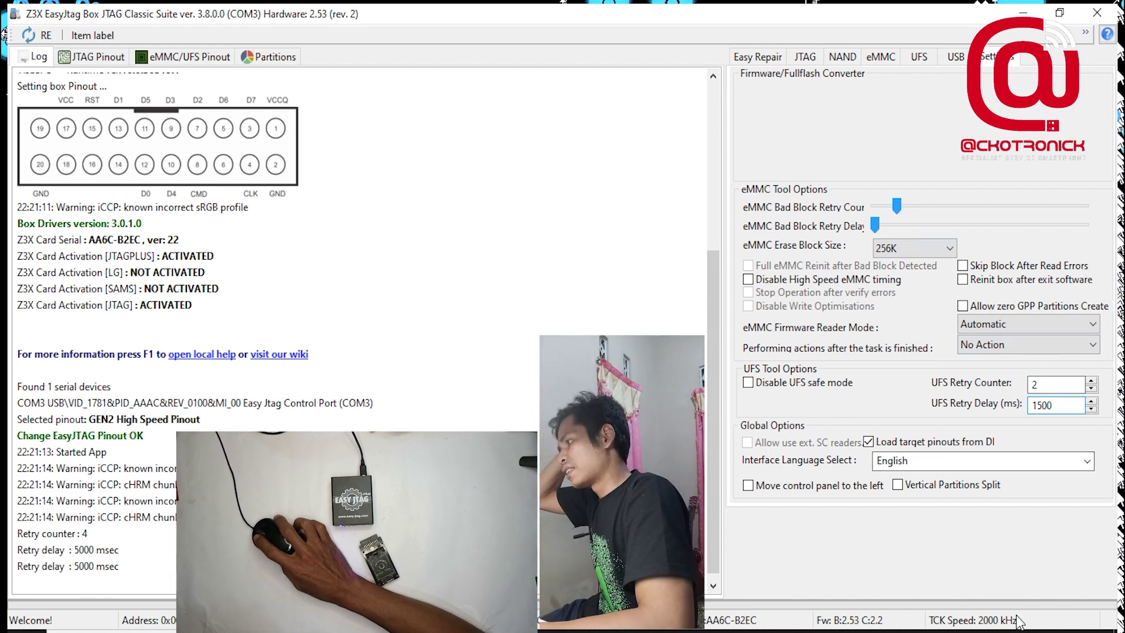
left_click(1087, 460)
left_click(1088, 460)
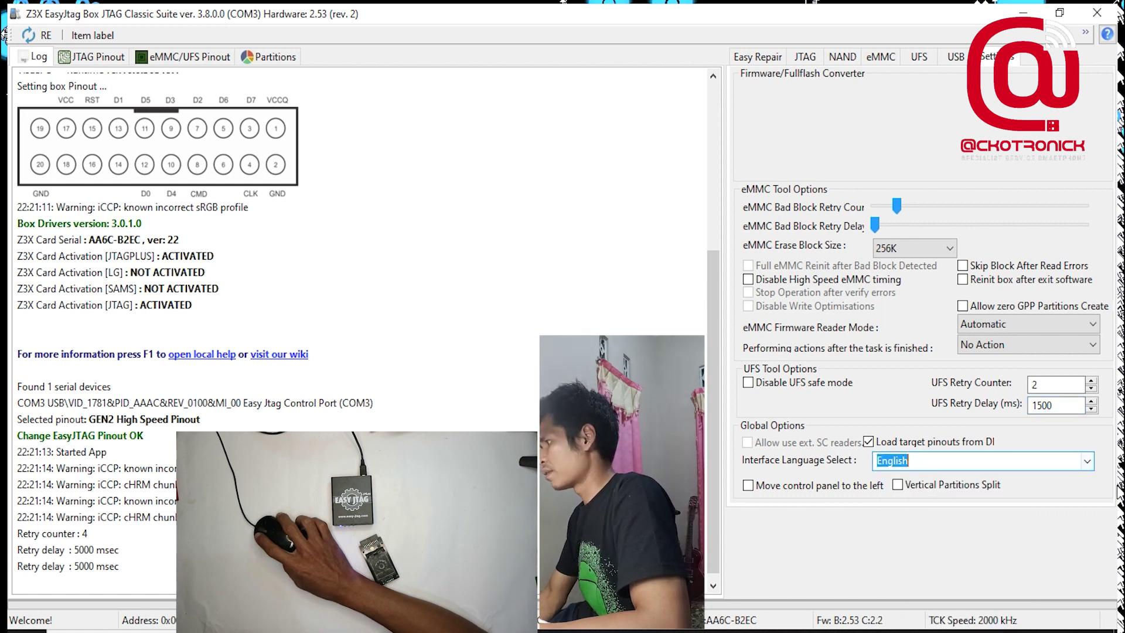
left_click(1087, 460)
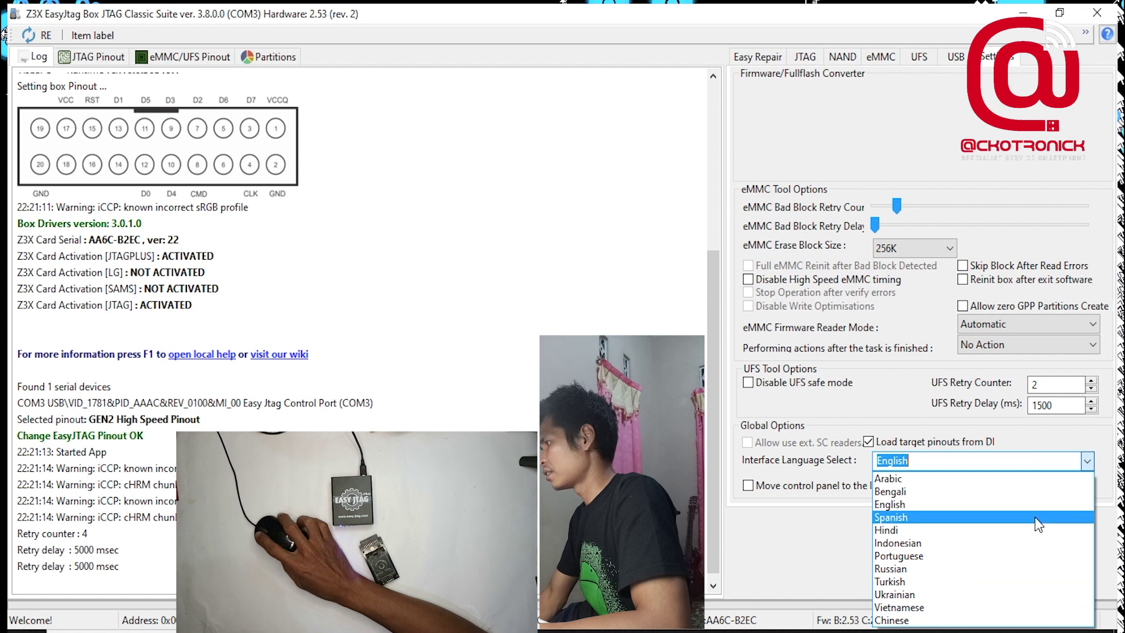
left_click(942, 413)
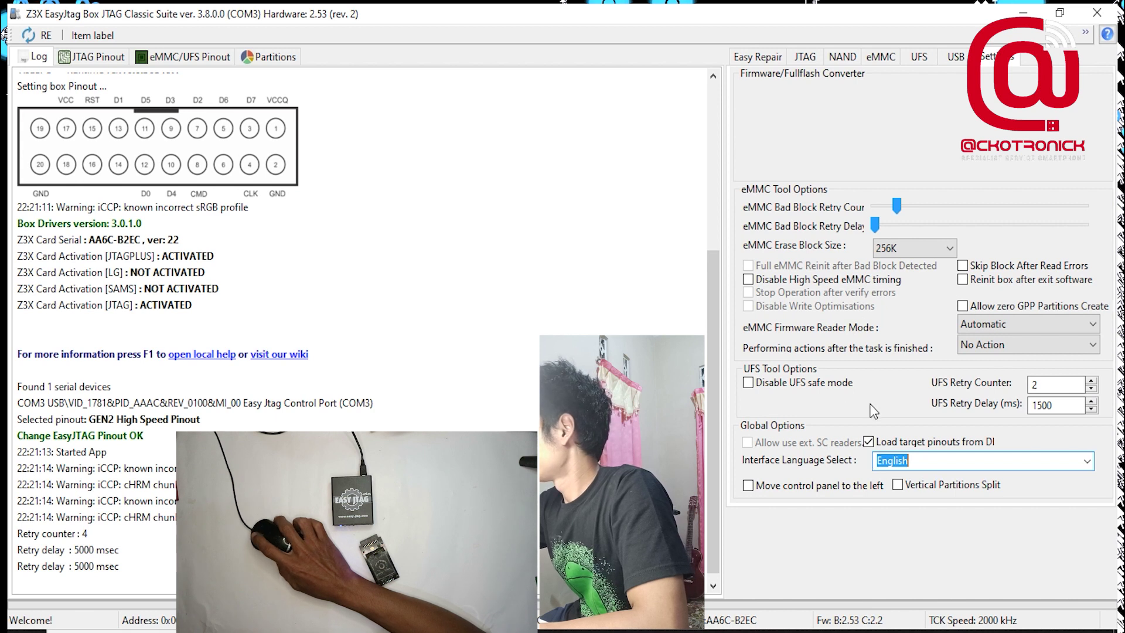
left_click(1057, 13)
left_click_drag(814, 27, 654, 29)
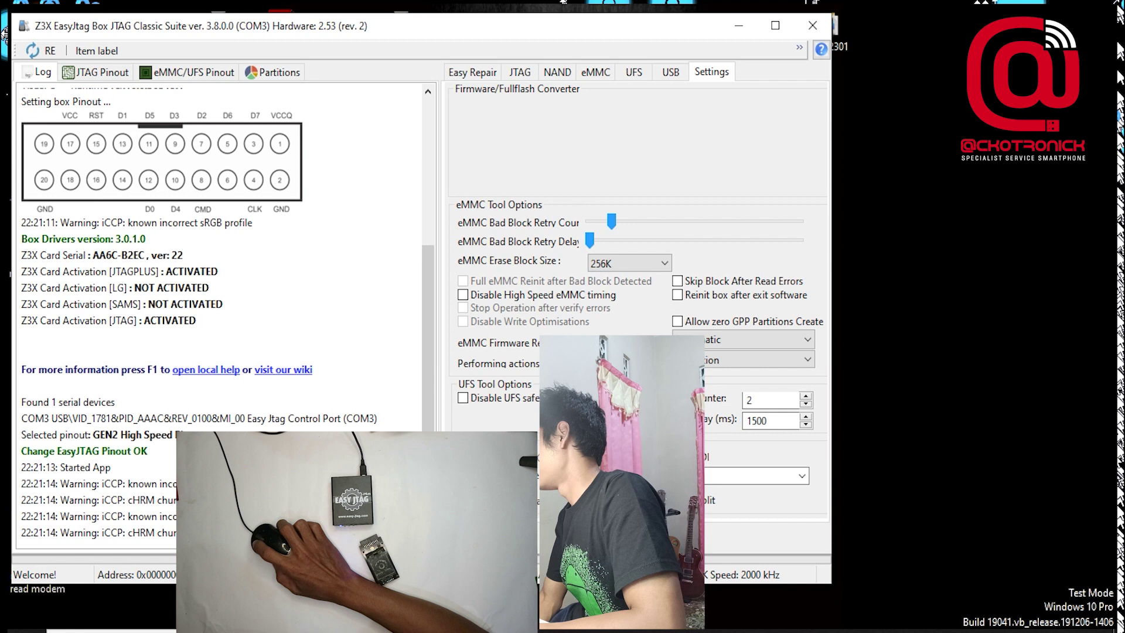
left_click(775, 26)
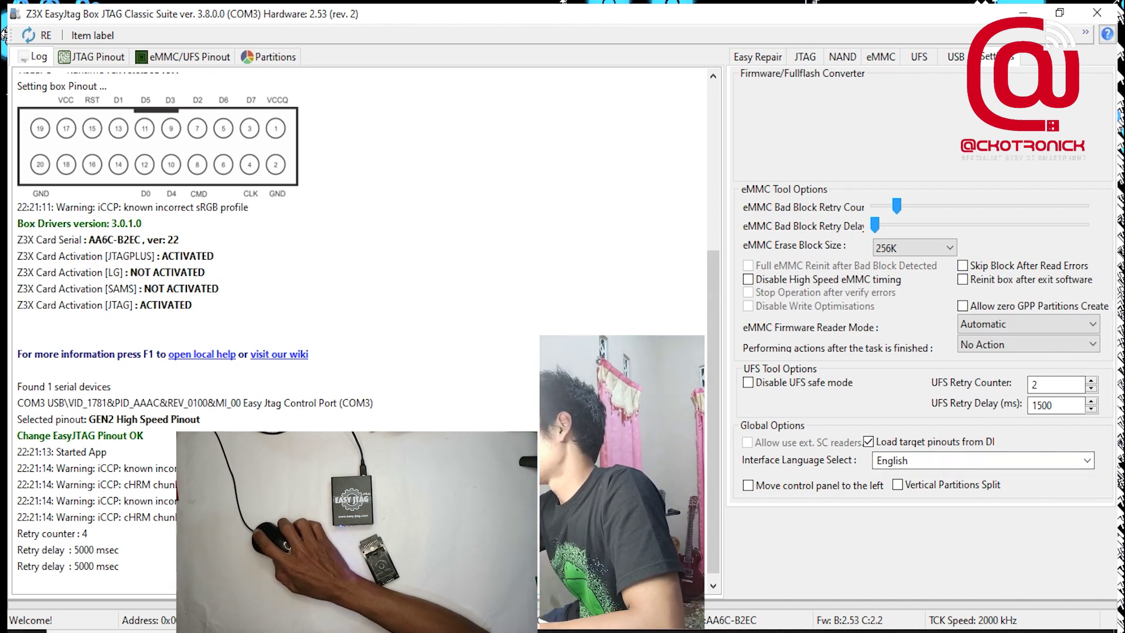
left_click(1060, 12)
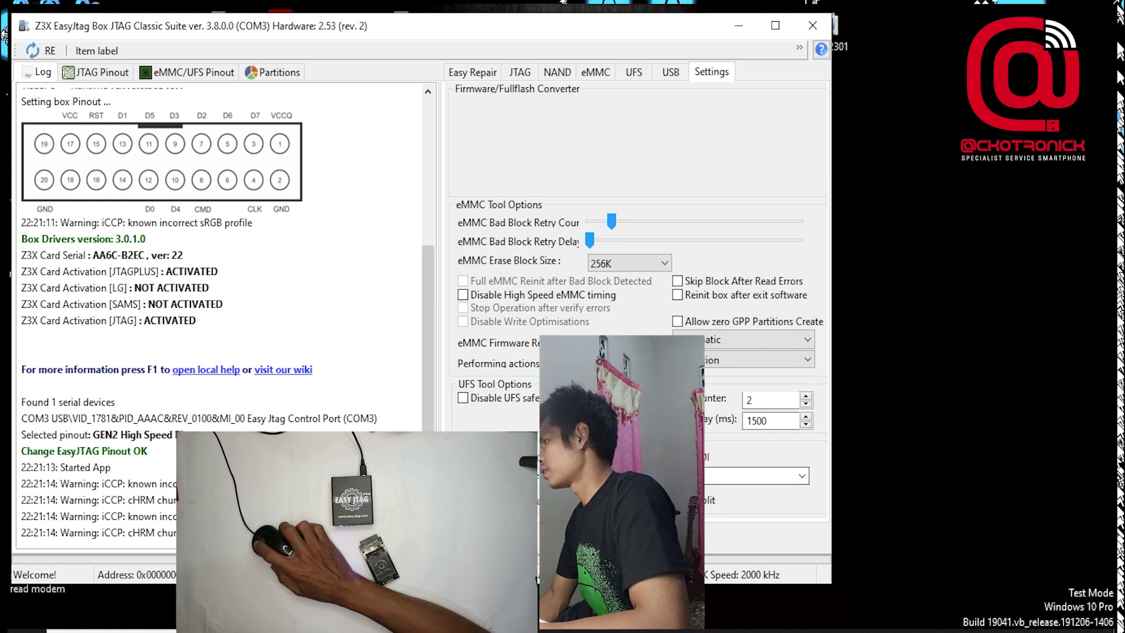
left_click(775, 26)
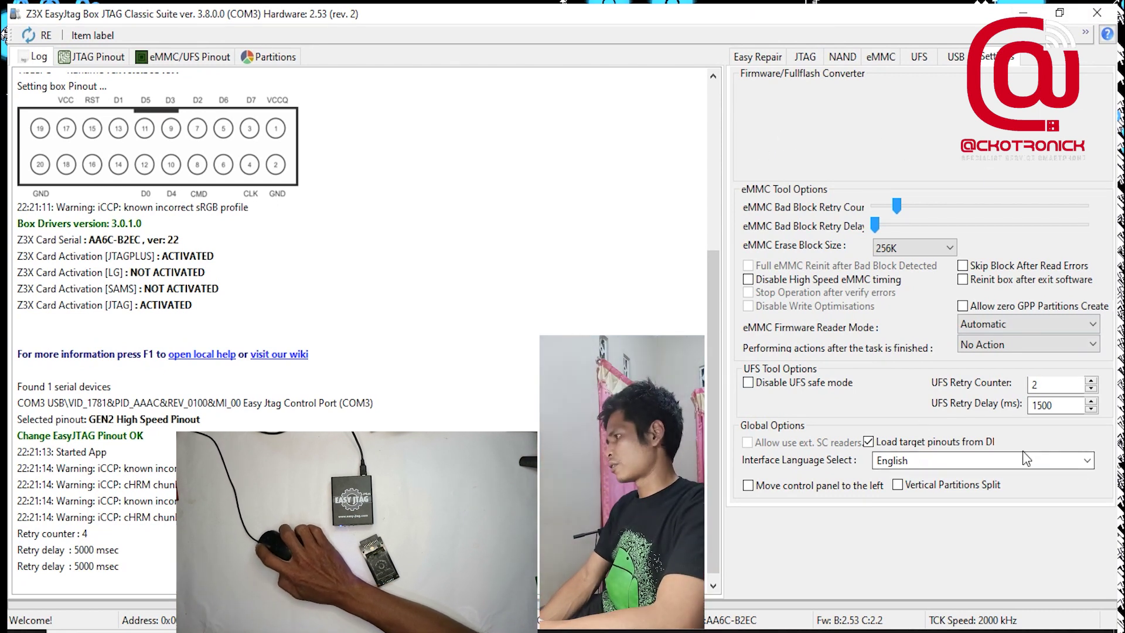
- Look through the USB tools for ADB, QC EDL and LG LAF, and try to detect a phone's partitions over ADB
left_click(961, 63)
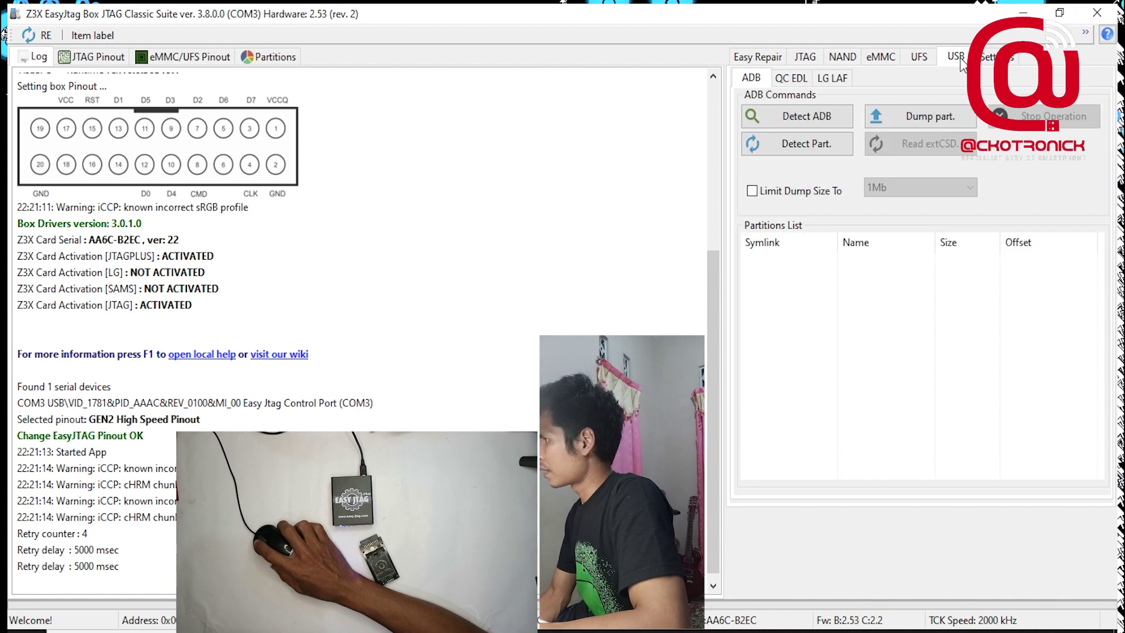
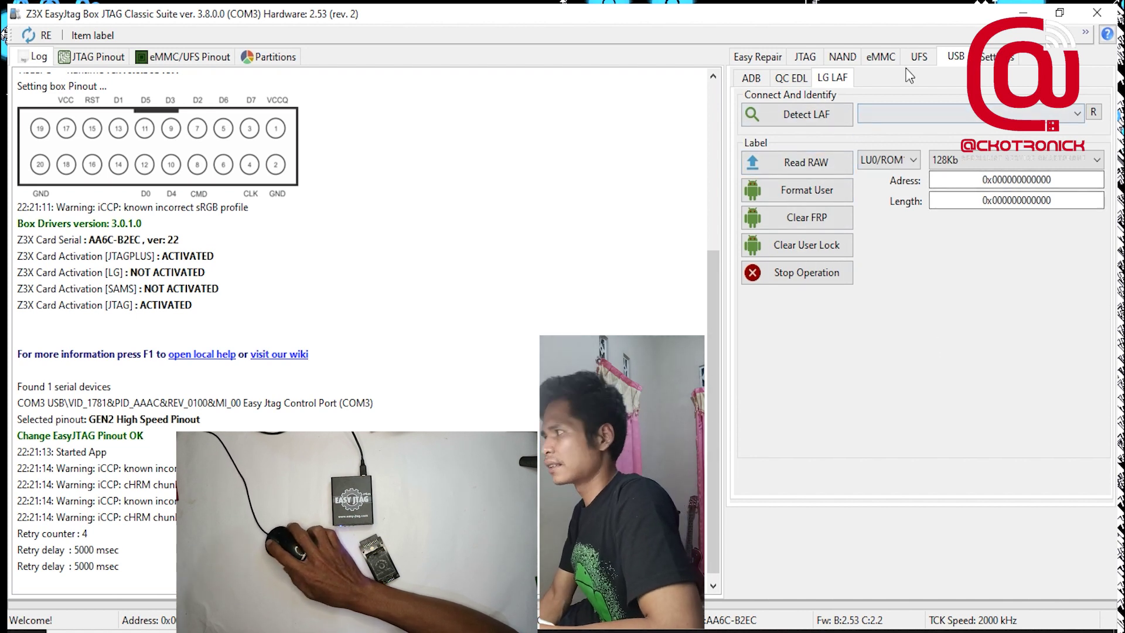
left_click(791, 81)
left_click(751, 78)
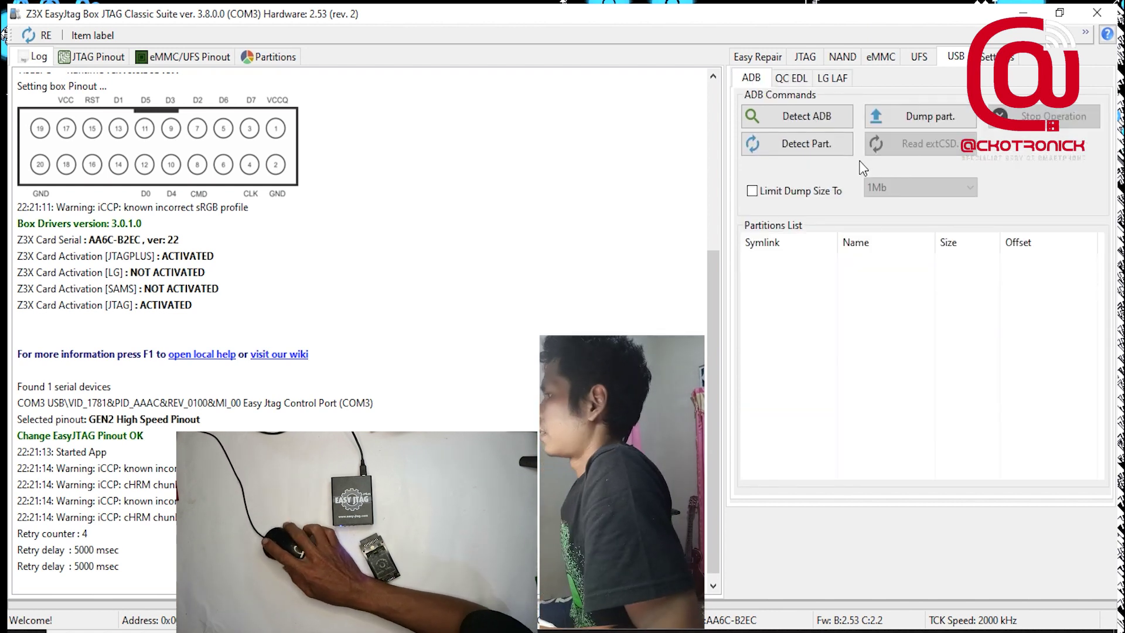
left_click(796, 120)
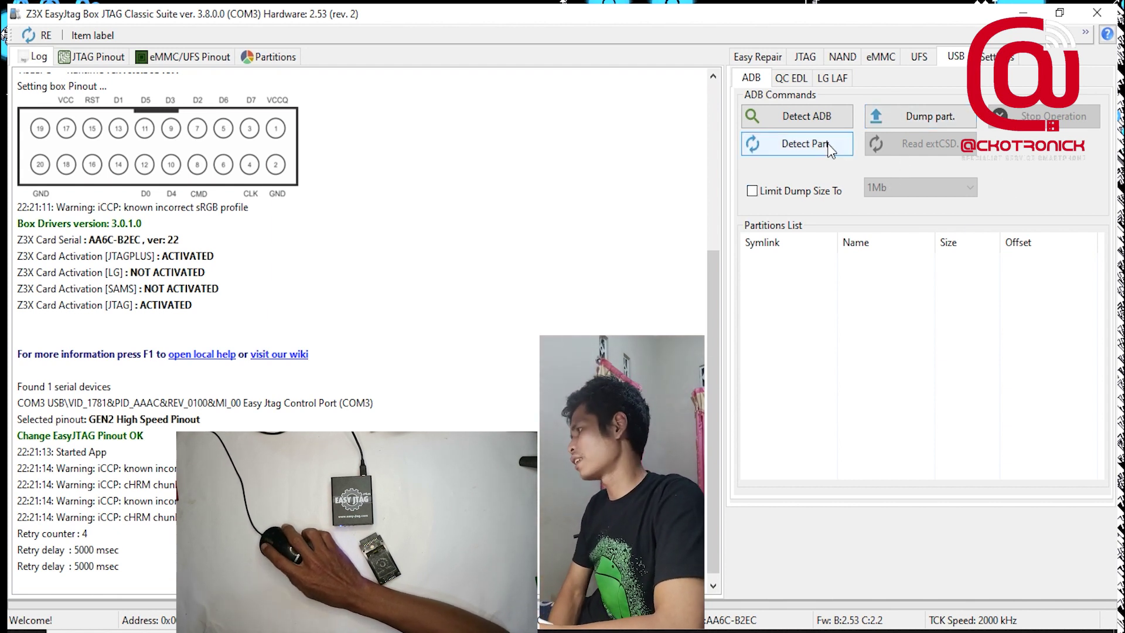
left_click(774, 149)
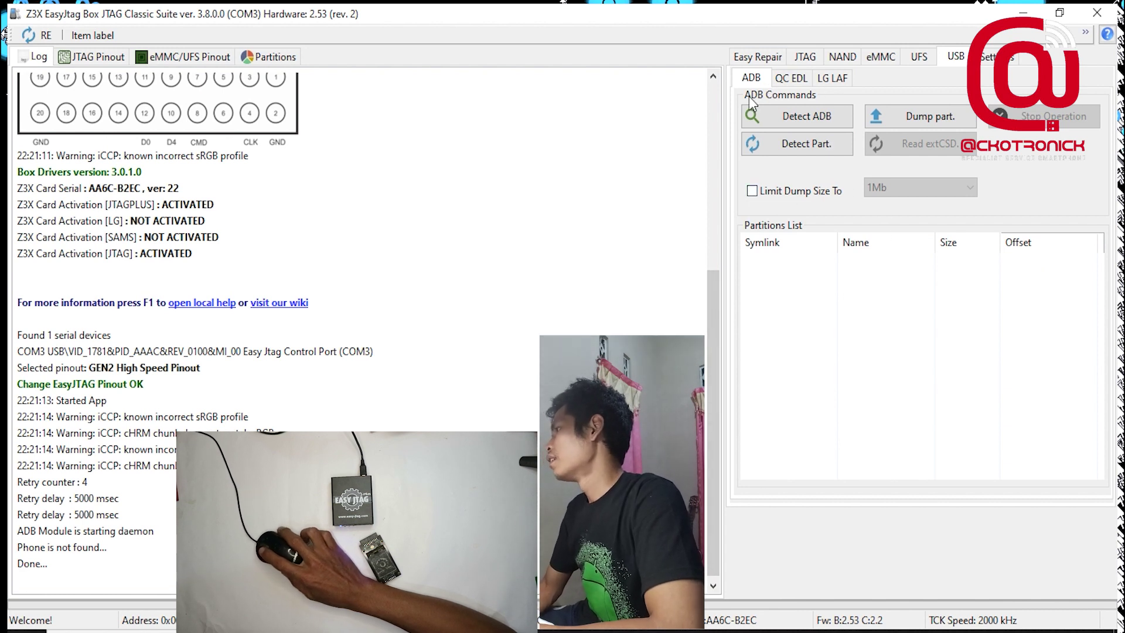
- View the available ports in the QC EDL tools without choosing one, and refresh the port list
left_click(795, 86)
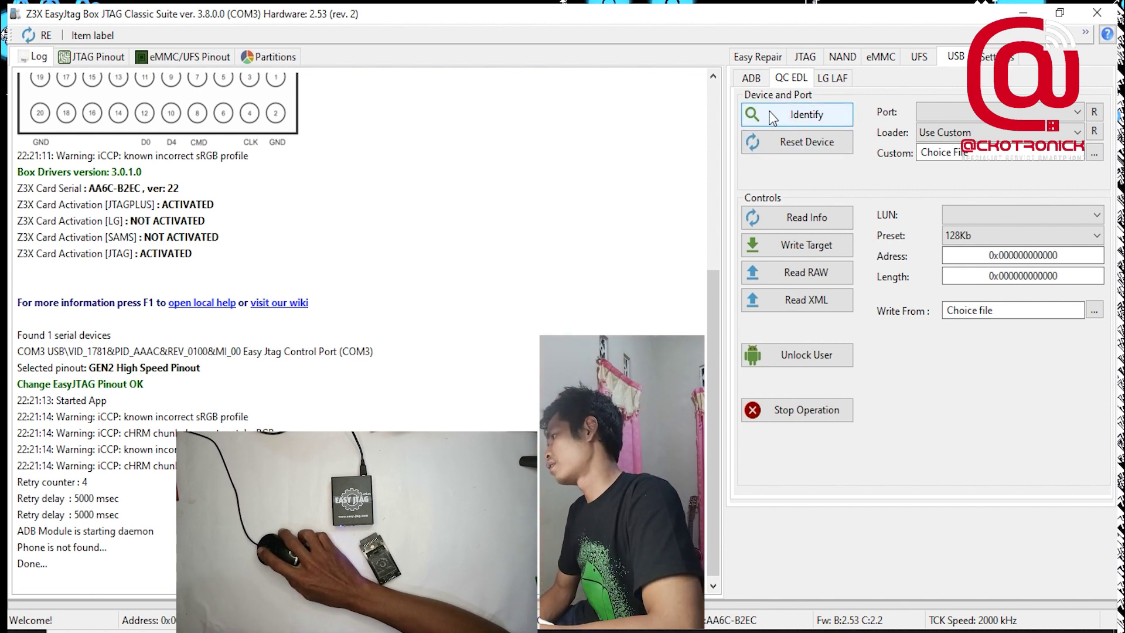
left_click(811, 144)
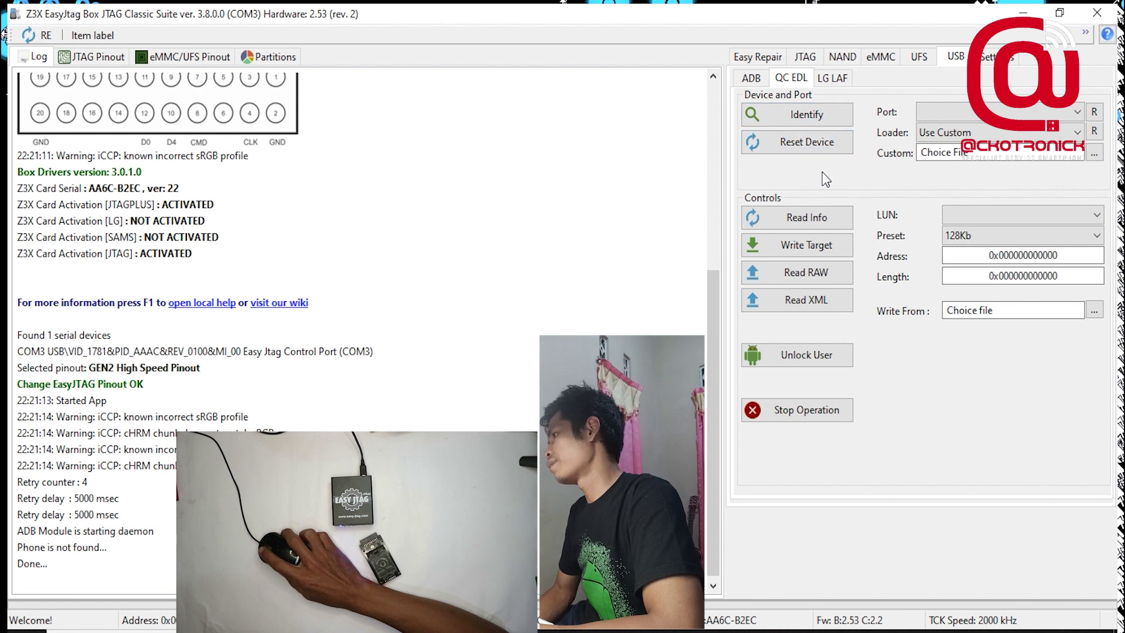
left_click(1076, 112)
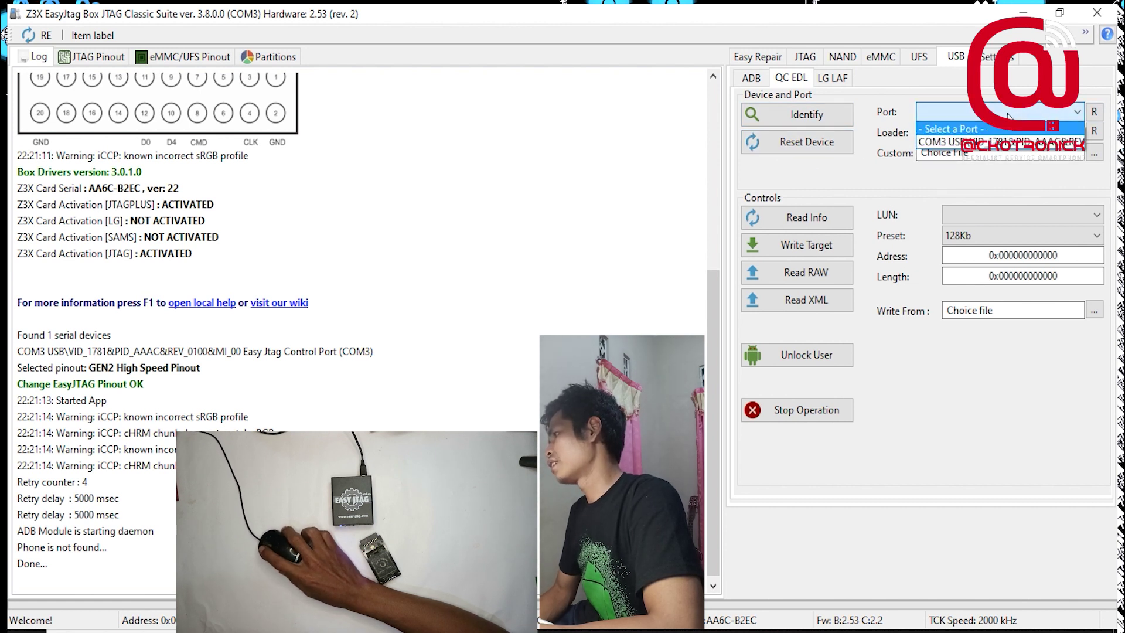
left_click(1008, 115)
left_click(1081, 123)
left_click(1095, 116)
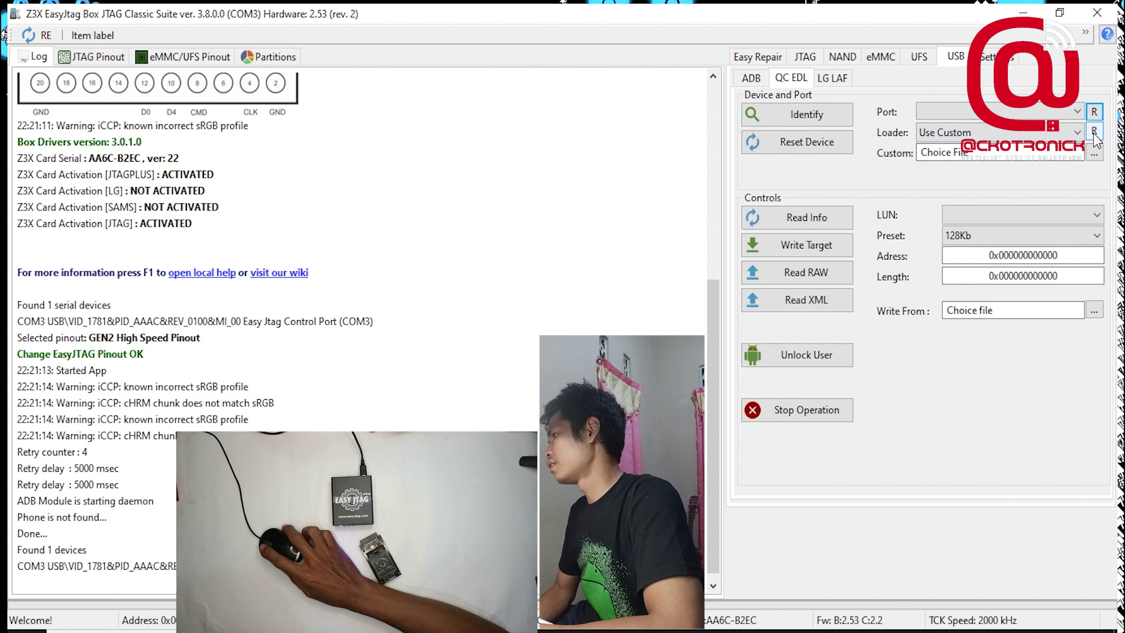
- View the QC EDL loader choices, and open and cancel the custom loader file selection
left_click(1077, 133)
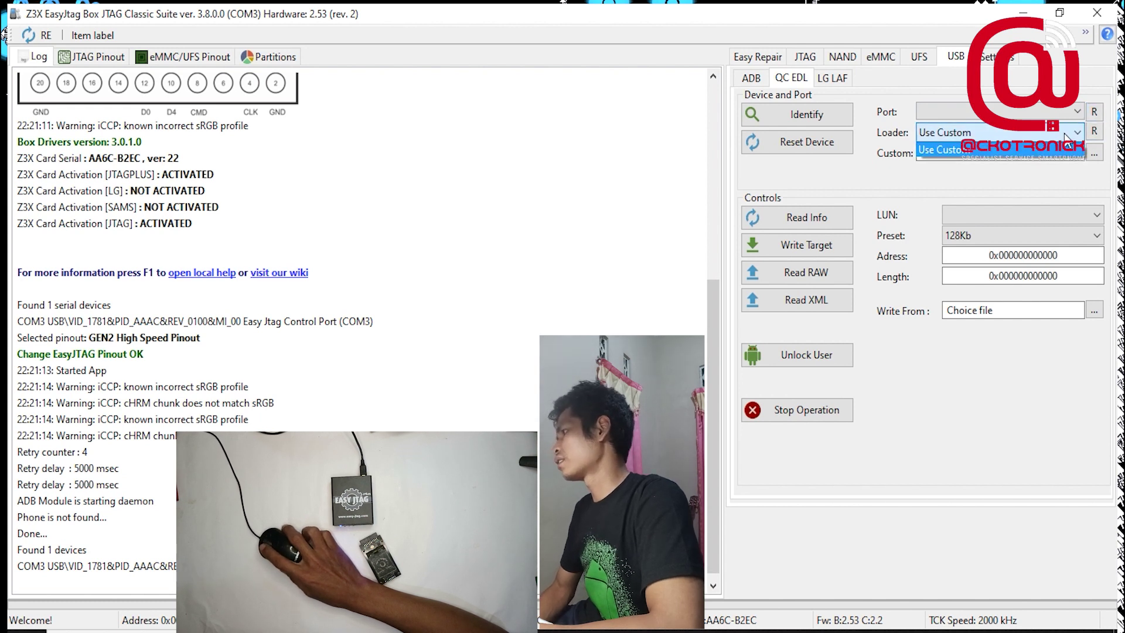
left_click(1052, 148)
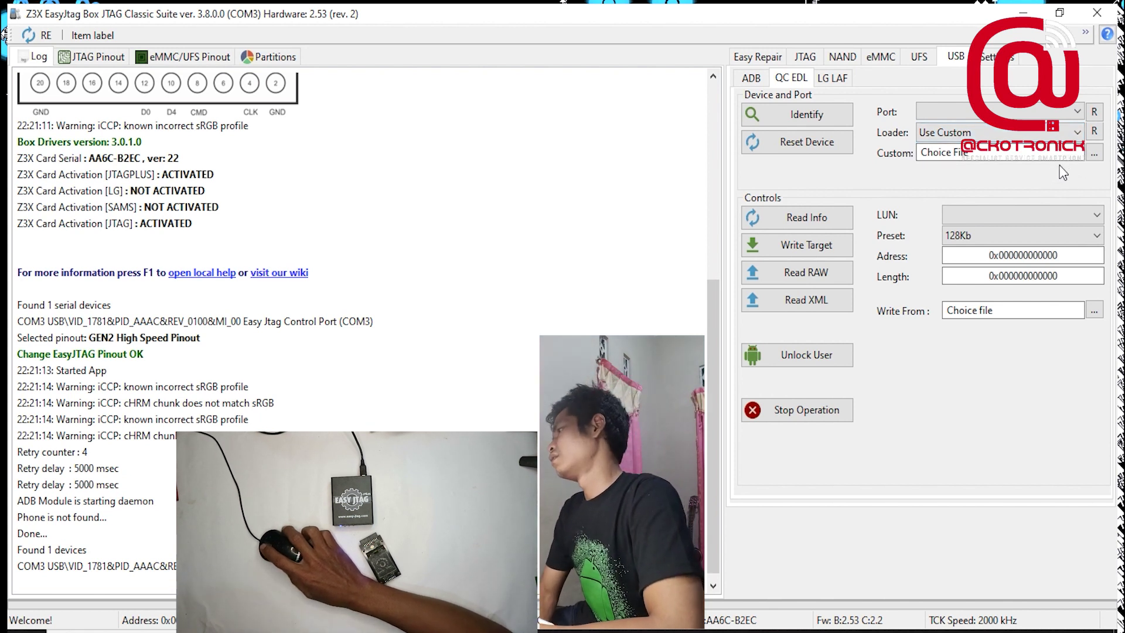
left_click(1093, 154)
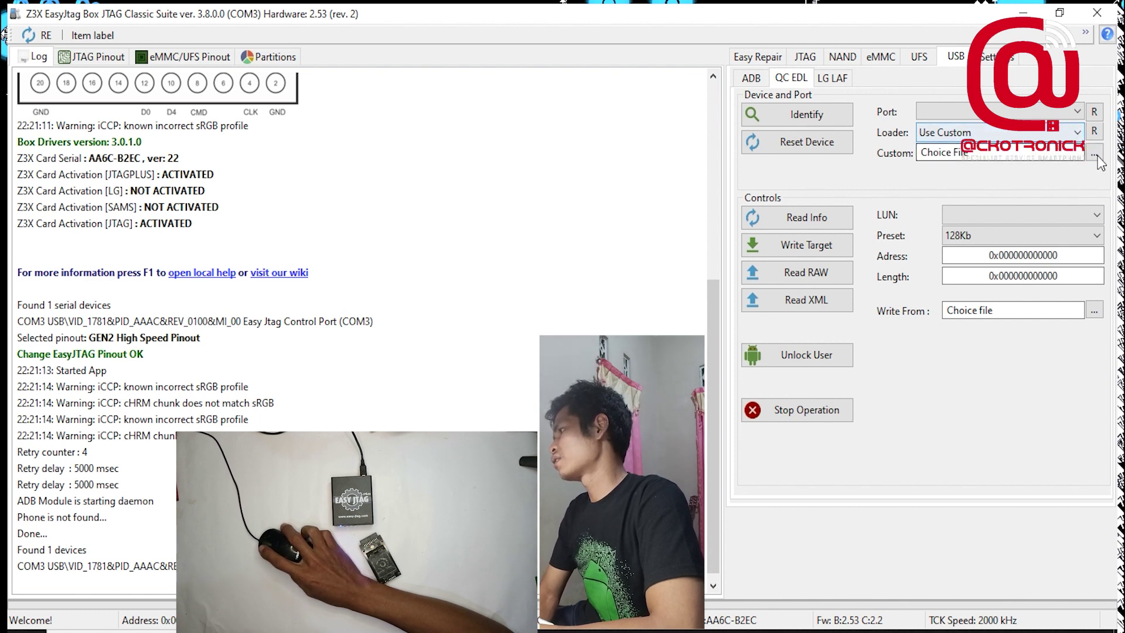
left_click(1091, 153)
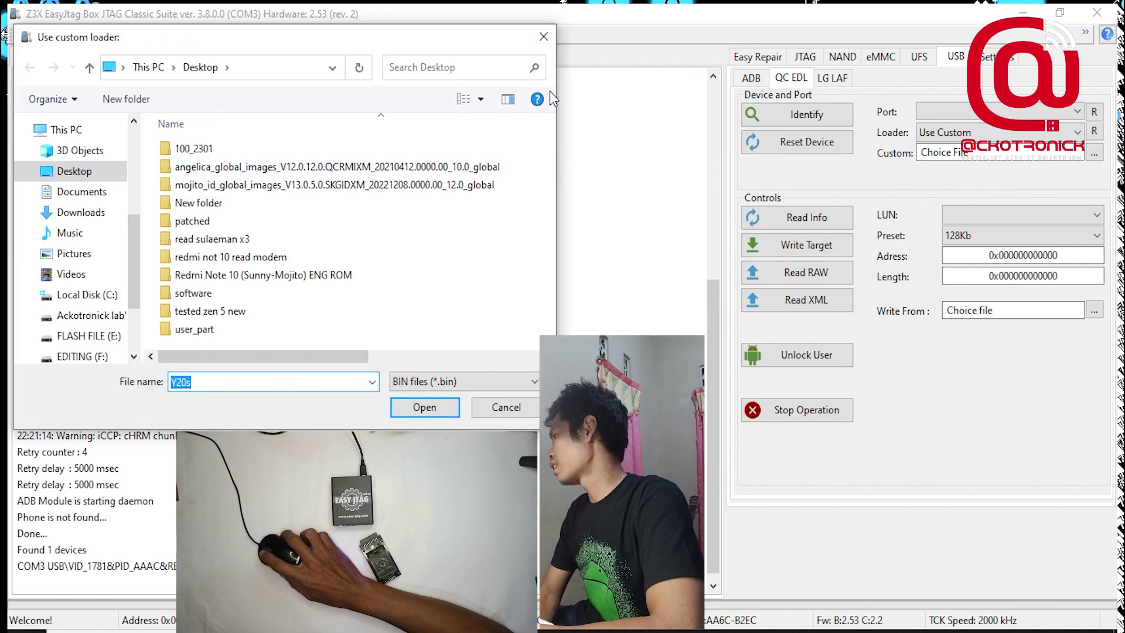
left_click(544, 39)
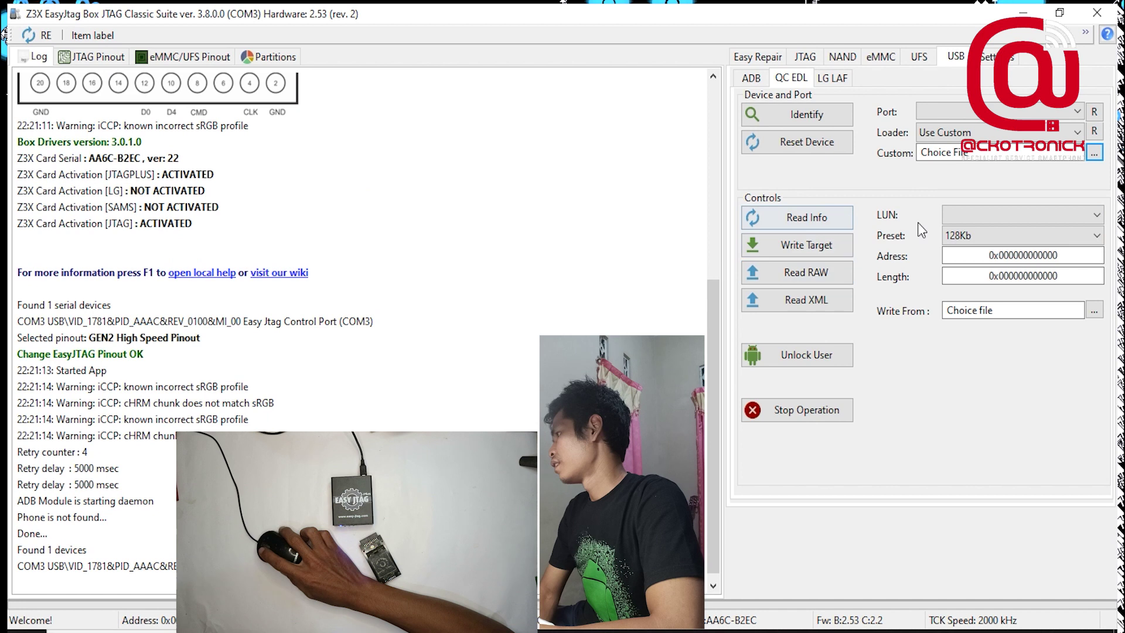
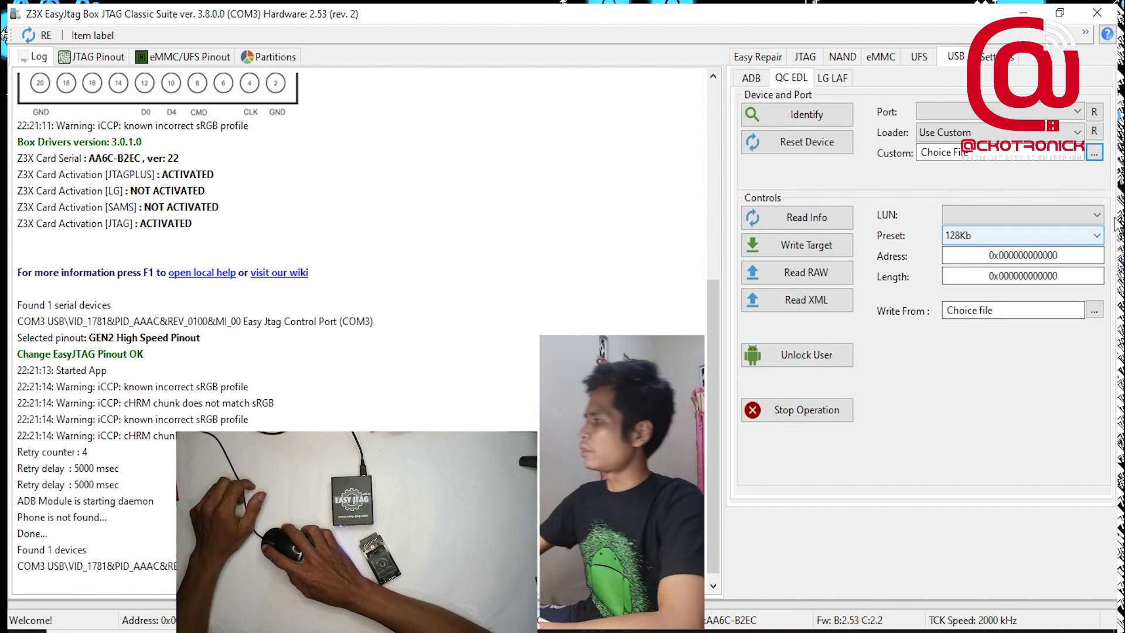
- View the QC EDL LUN and preset size choices, and open and cancel the write-source file selection
left_click(1092, 216)
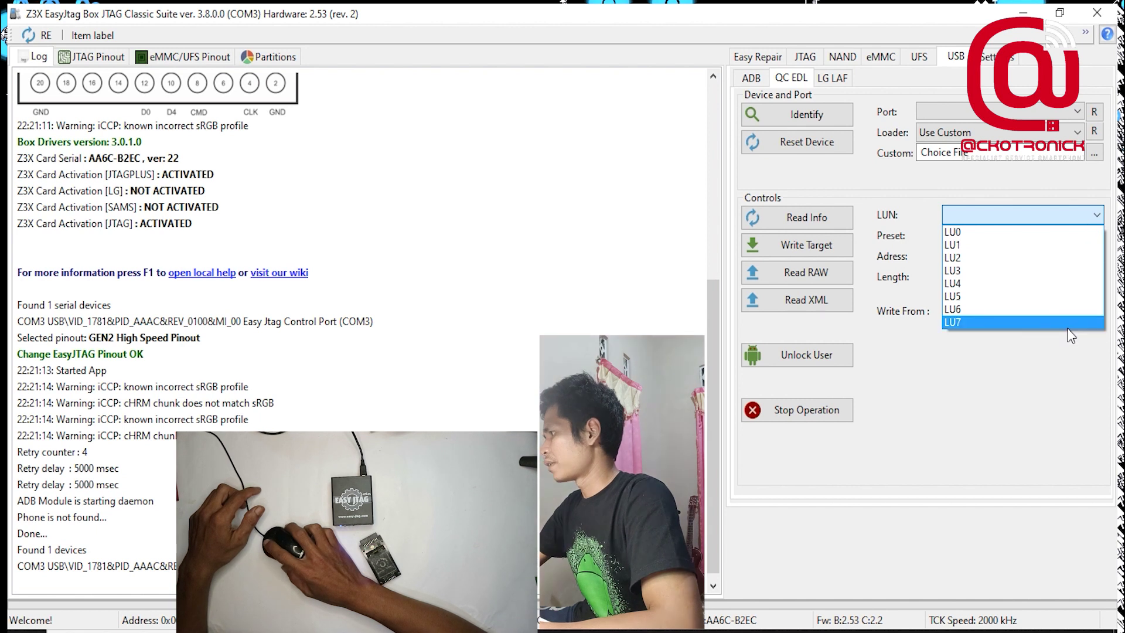
left_click(1043, 396)
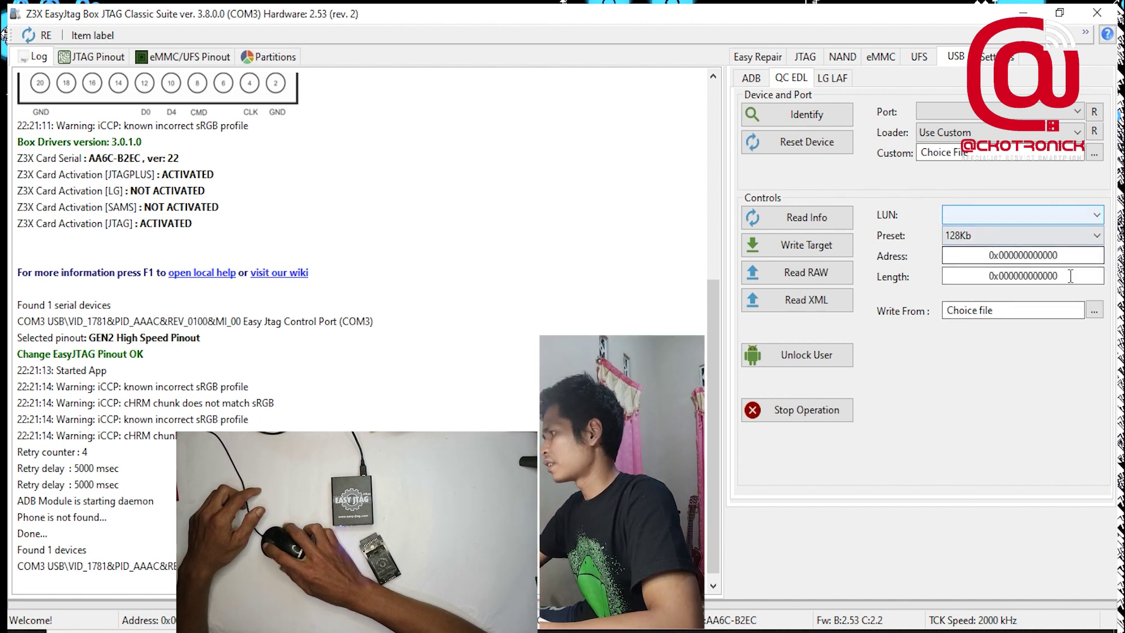
left_click(1096, 236)
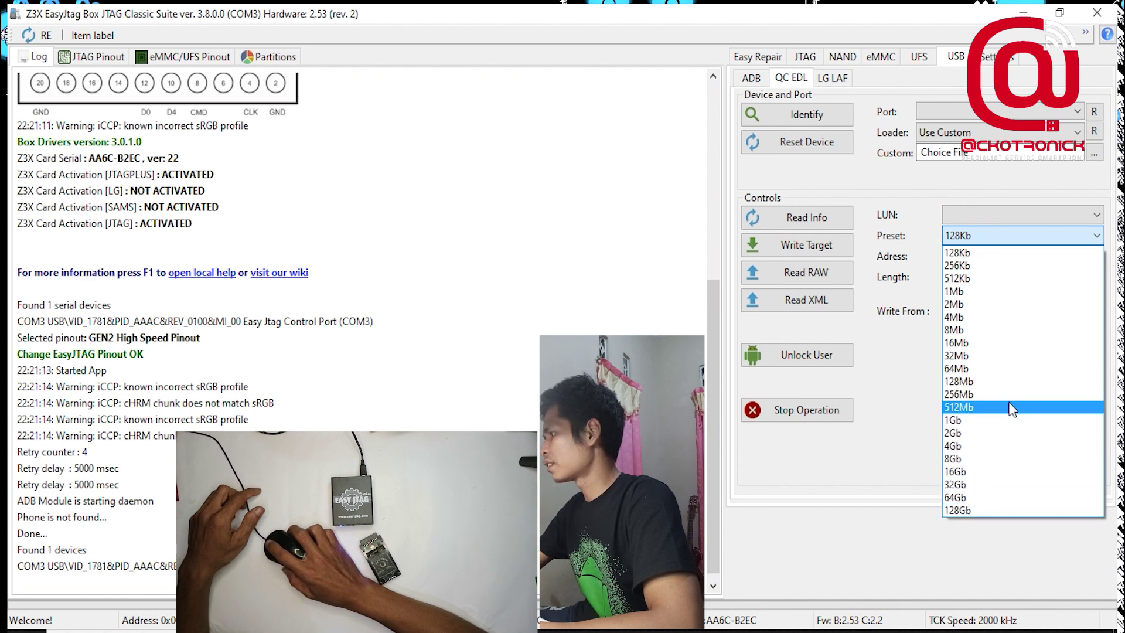
left_click(898, 434)
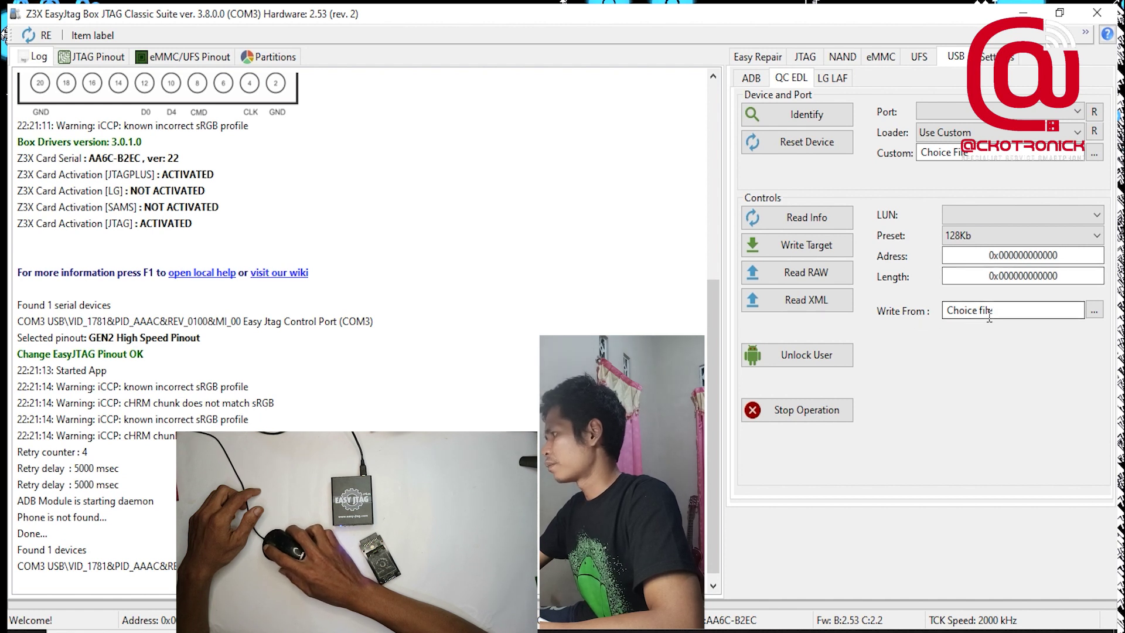
left_click(1095, 309)
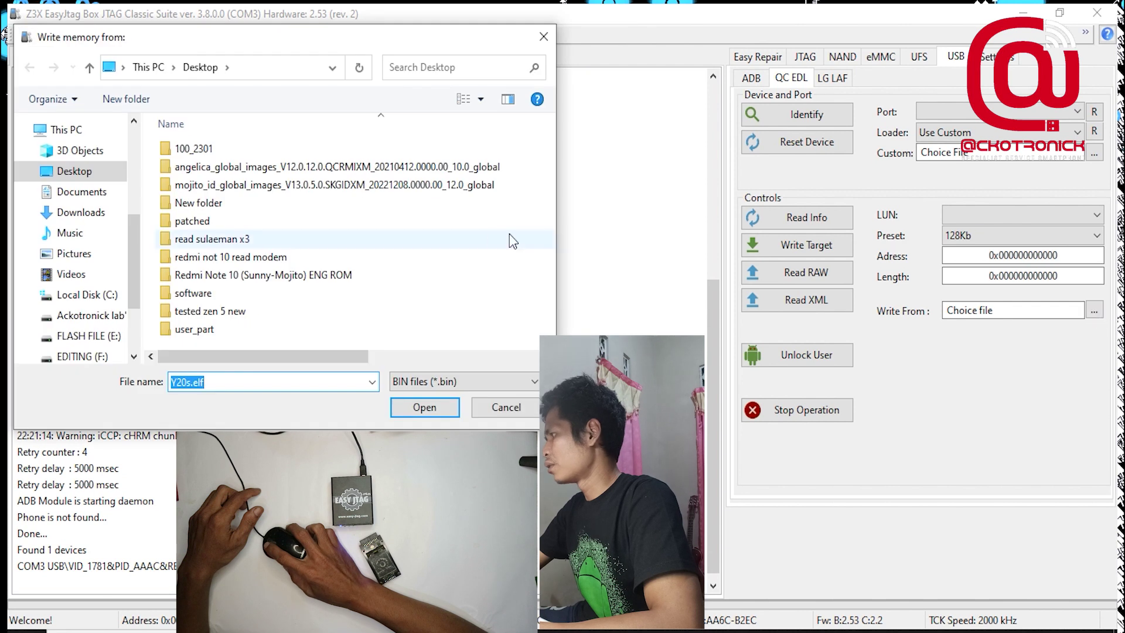
left_click(544, 37)
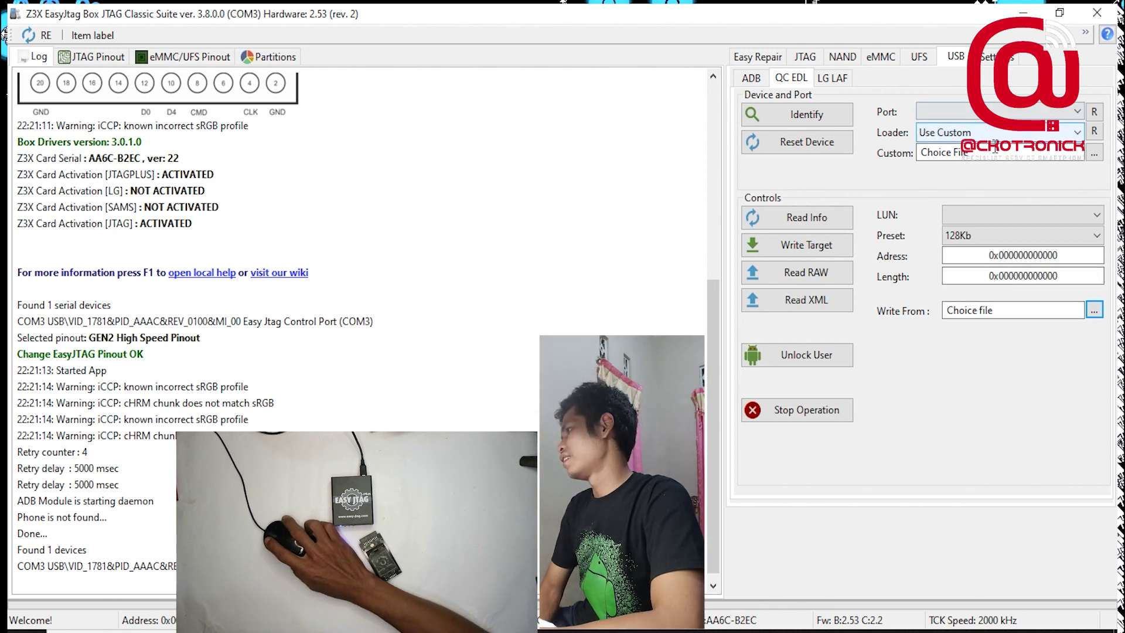
- Identify the connected UFS chip and review its partition and Android device information in the log
left_click(919, 58)
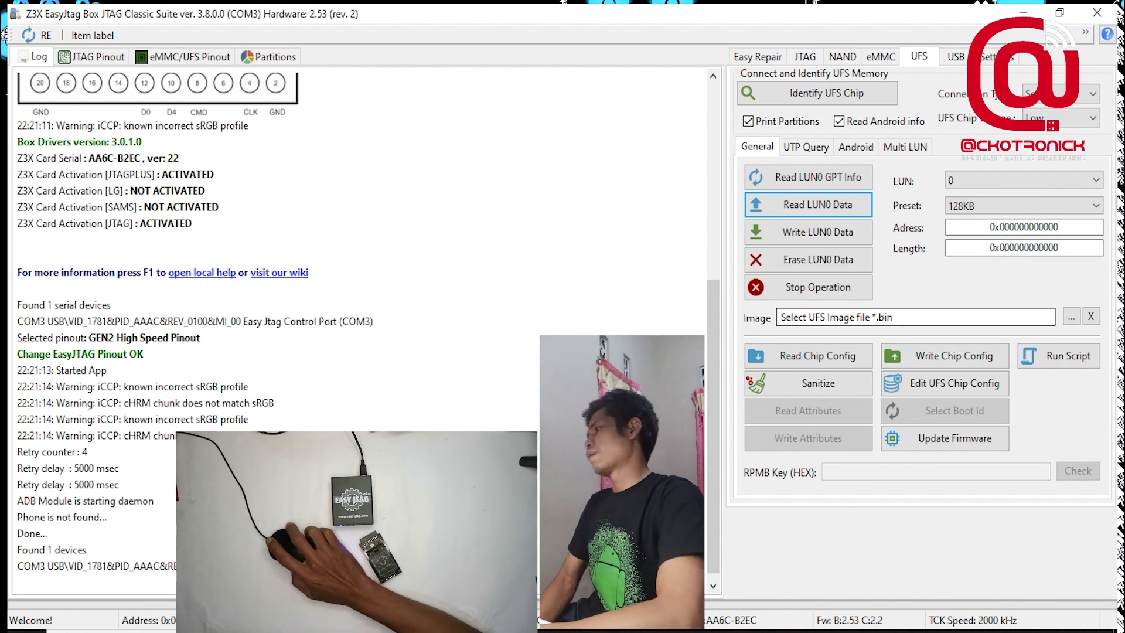
left_click(866, 203)
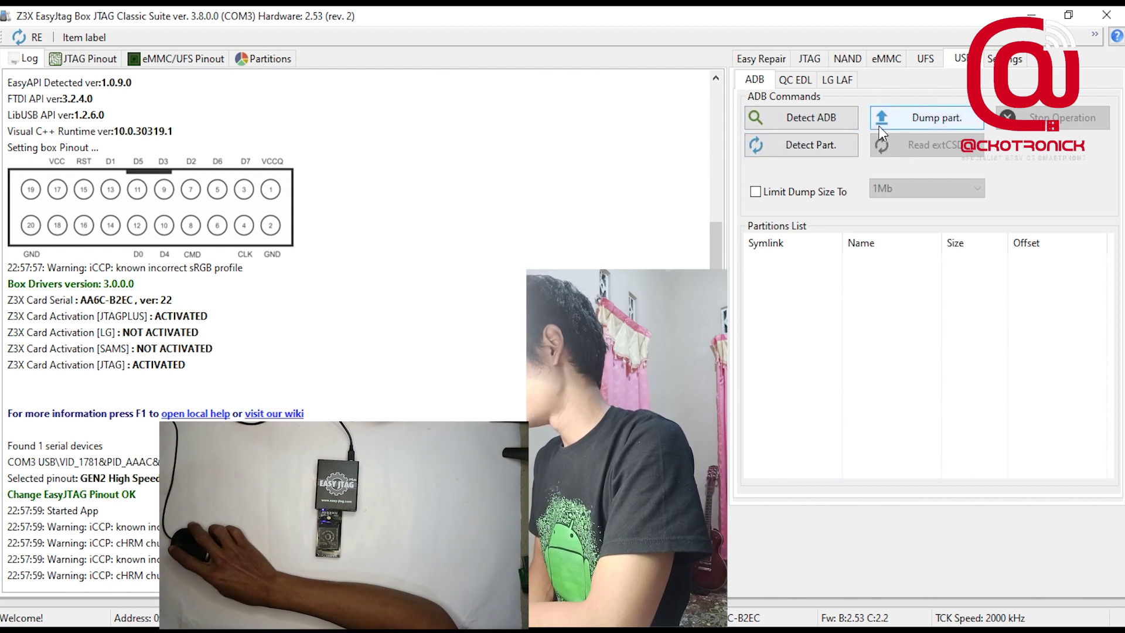
left_click(924, 59)
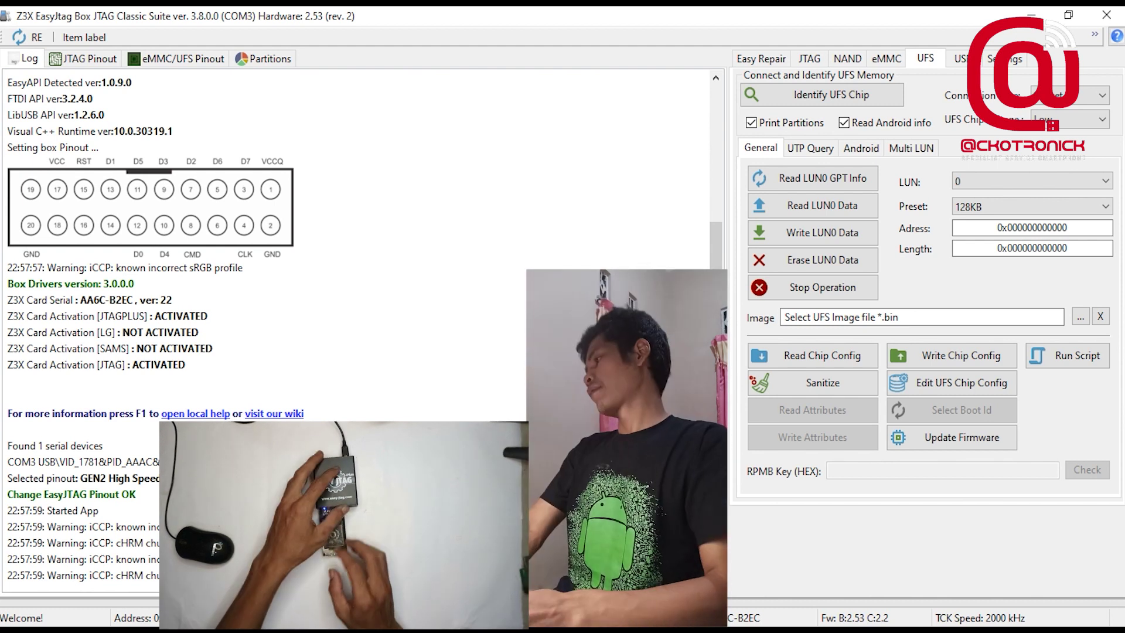
left_click(814, 97)
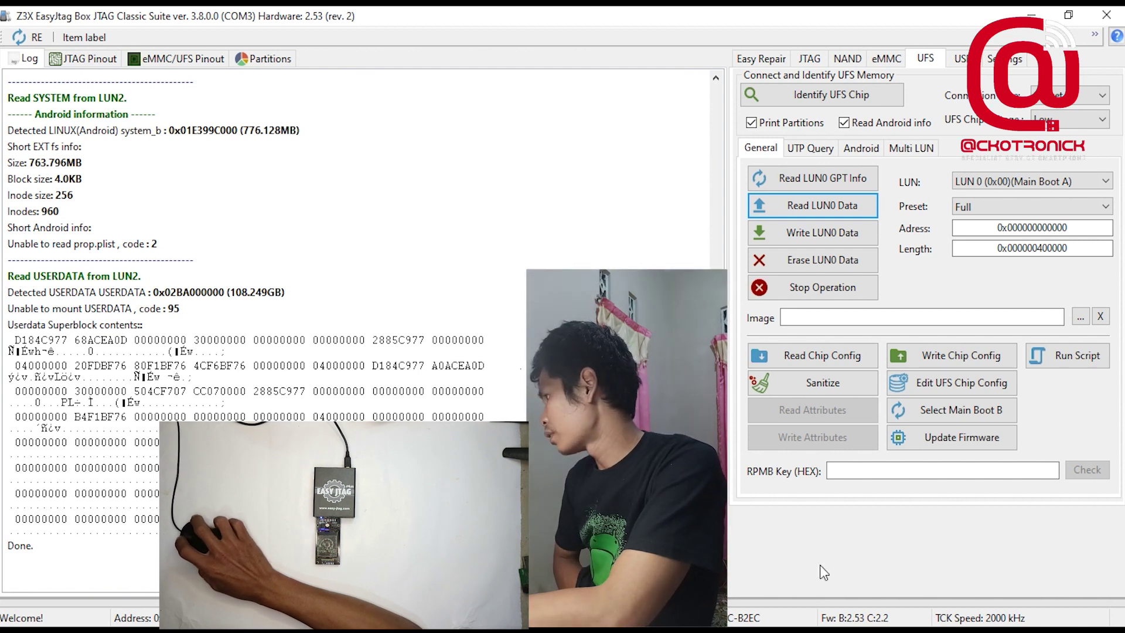
scroll(206, 331, "up", 6)
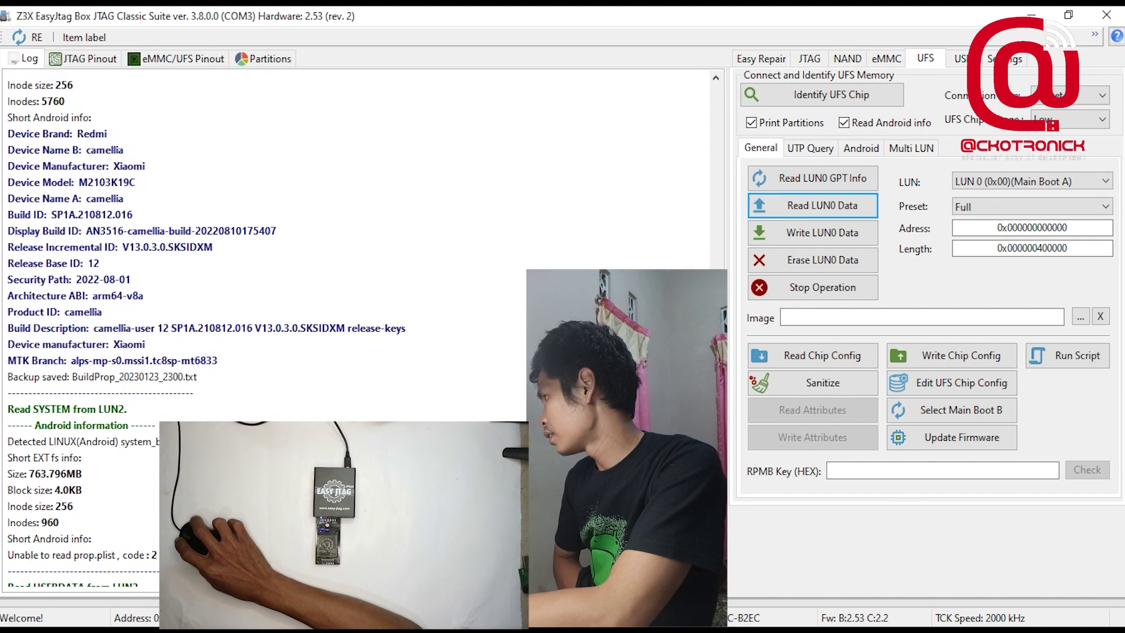
scroll(207, 331, "down", 8)
scroll(206, 331, "up", 10)
scroll(206, 331, "down", 10)
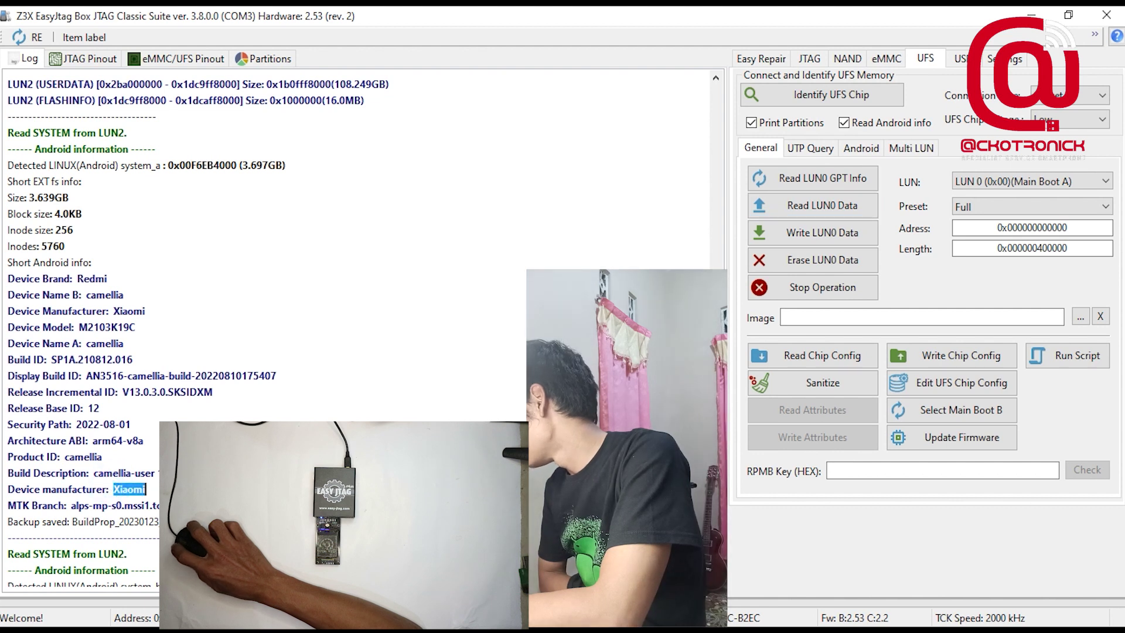
- Turn off Print Partitions and Read Android info, and identify the UFS chip again
scroll(502, 275, "up", 1)
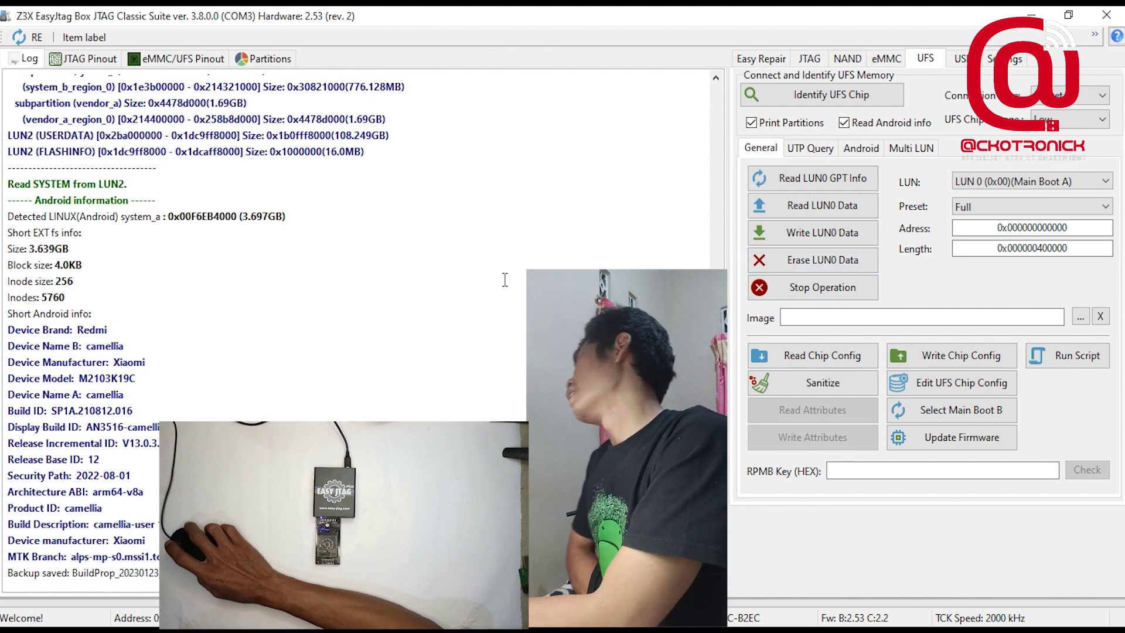
left_click(792, 124)
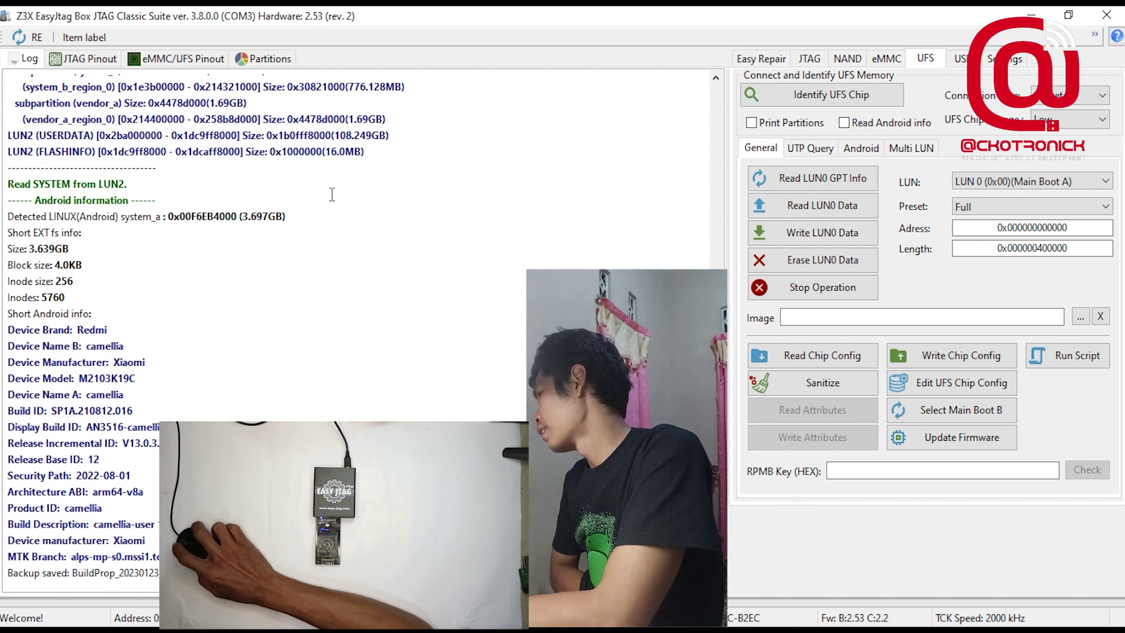
scroll(293, 271, "down", 2)
scroll(246, 286, "up", 1)
scroll(231, 293, "down", 1)
scroll(233, 293, "up", 1)
scroll(233, 292, "down", 2)
left_click(859, 96)
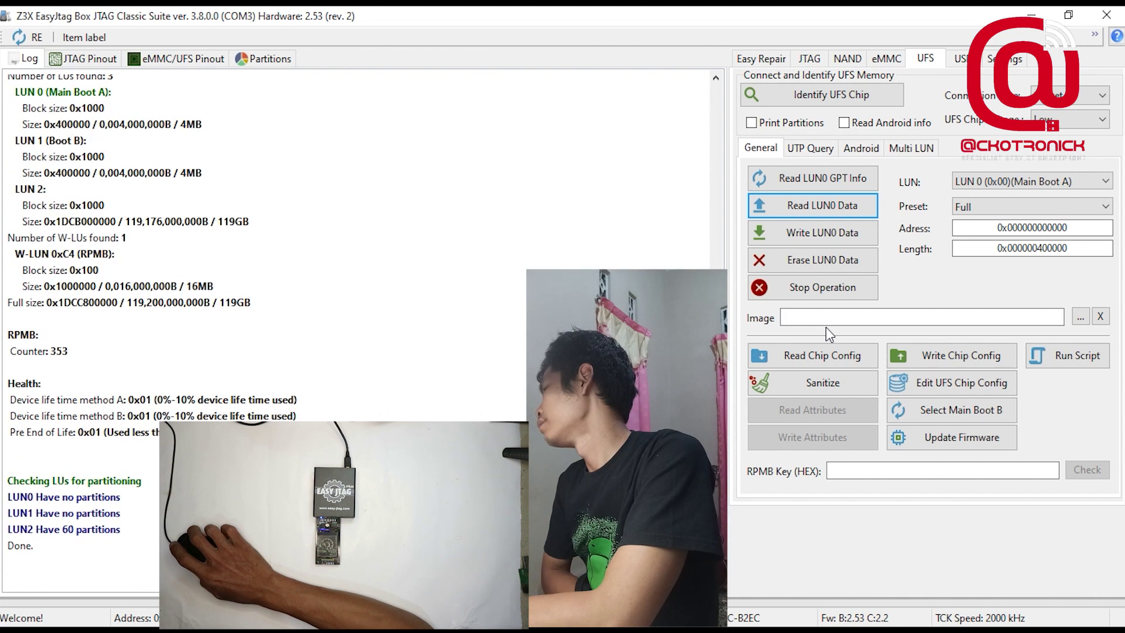
scroll(341, 415, "down", 1)
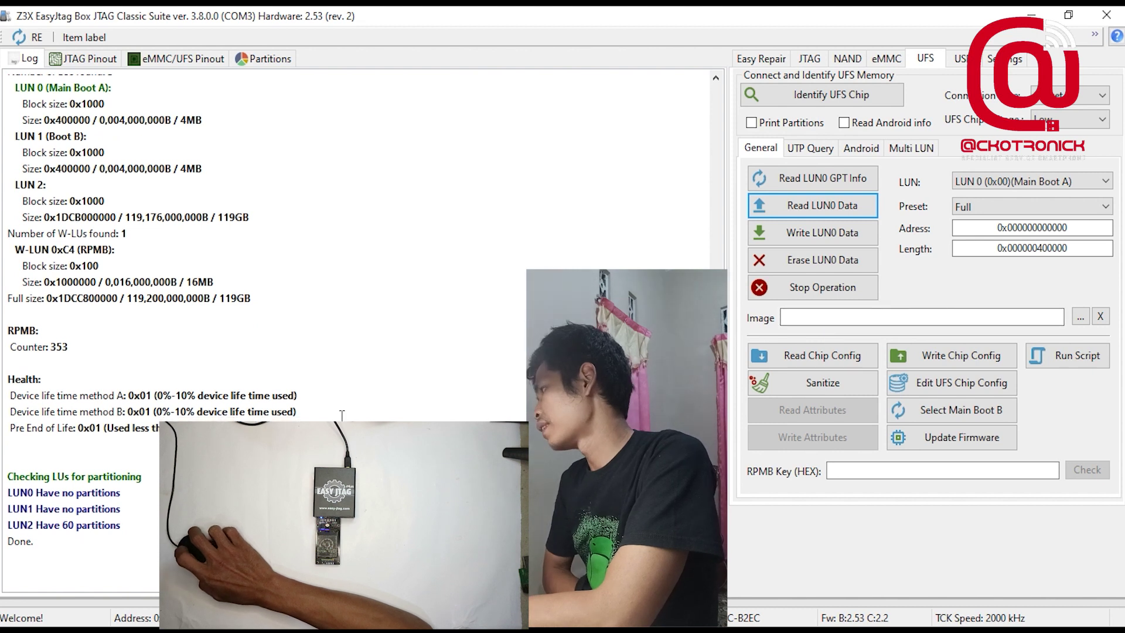
- Review the LUN2 partition list from the earlier identification in the log
scroll(341, 415, "up", 2)
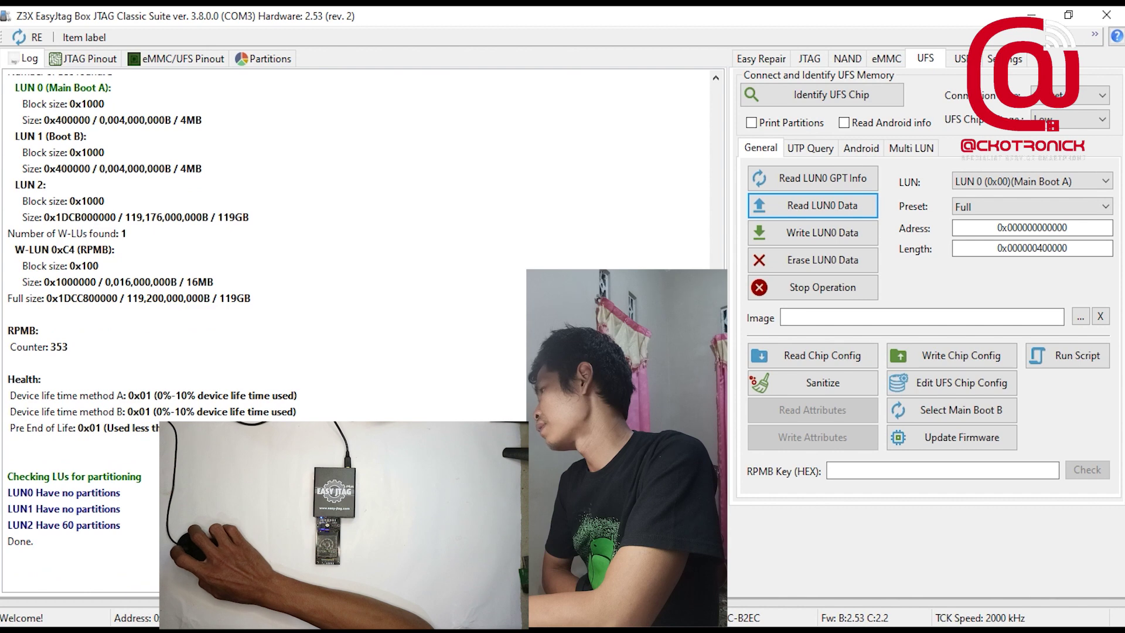
left_click_drag(726, 545, 730, 252)
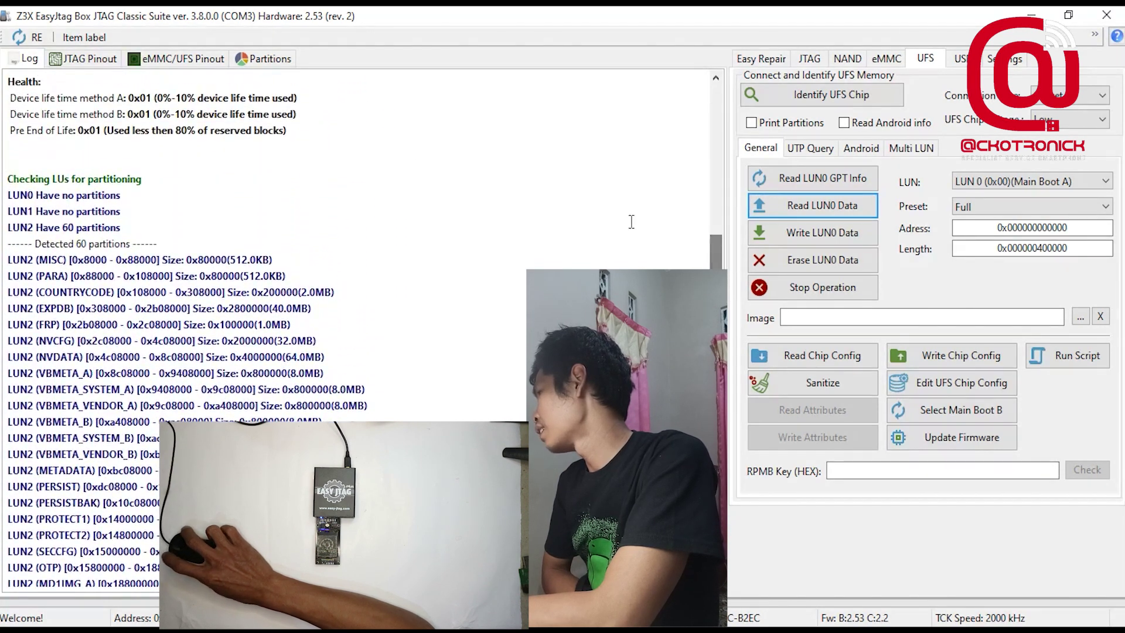
mouse_move(432, 170)
left_mouse_down()
mouse_move(337, 384)
mouse_move(334, 589)
left_mouse_up()
left_click_drag(716, 268, 726, 363)
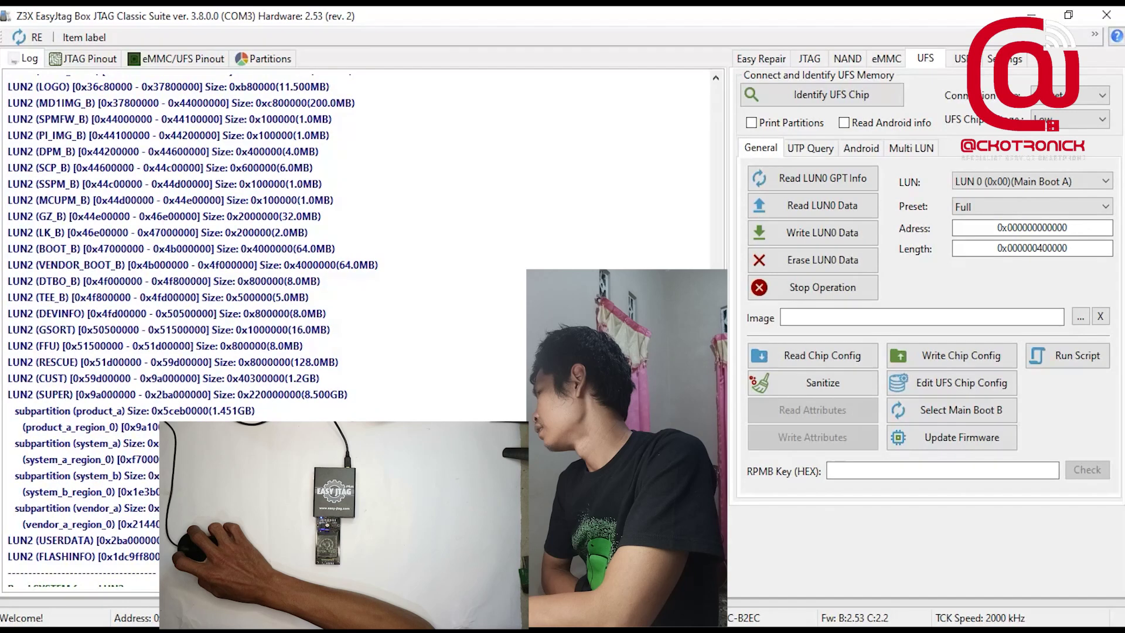
left_click_drag(375, 557, 424, 94)
scroll(416, 243, "up", 4)
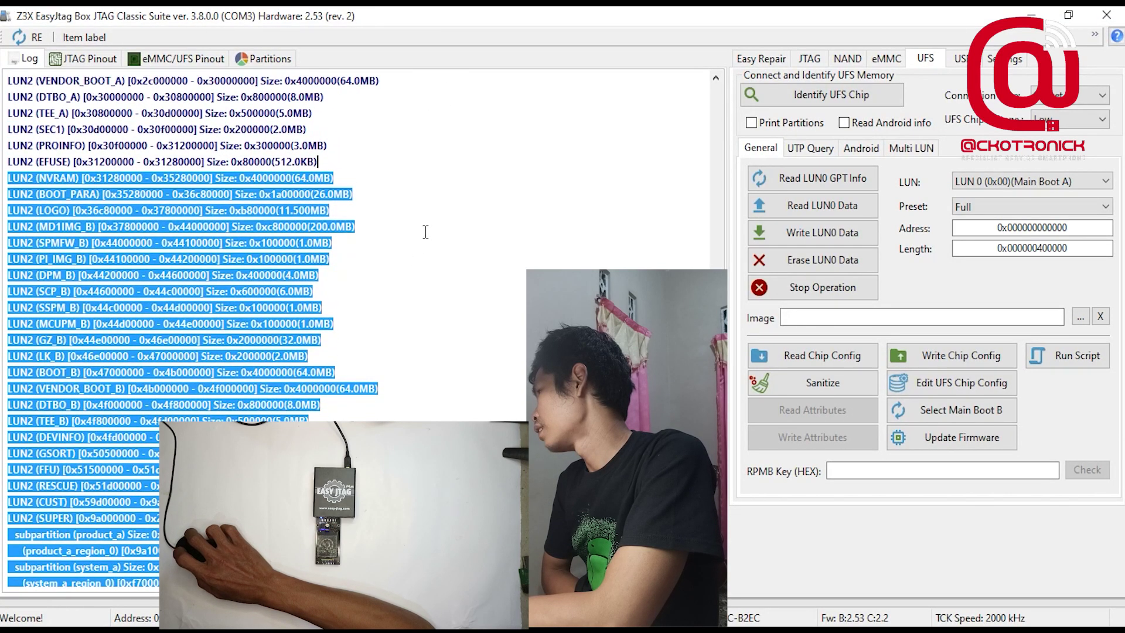
scroll(431, 223, "down", 15)
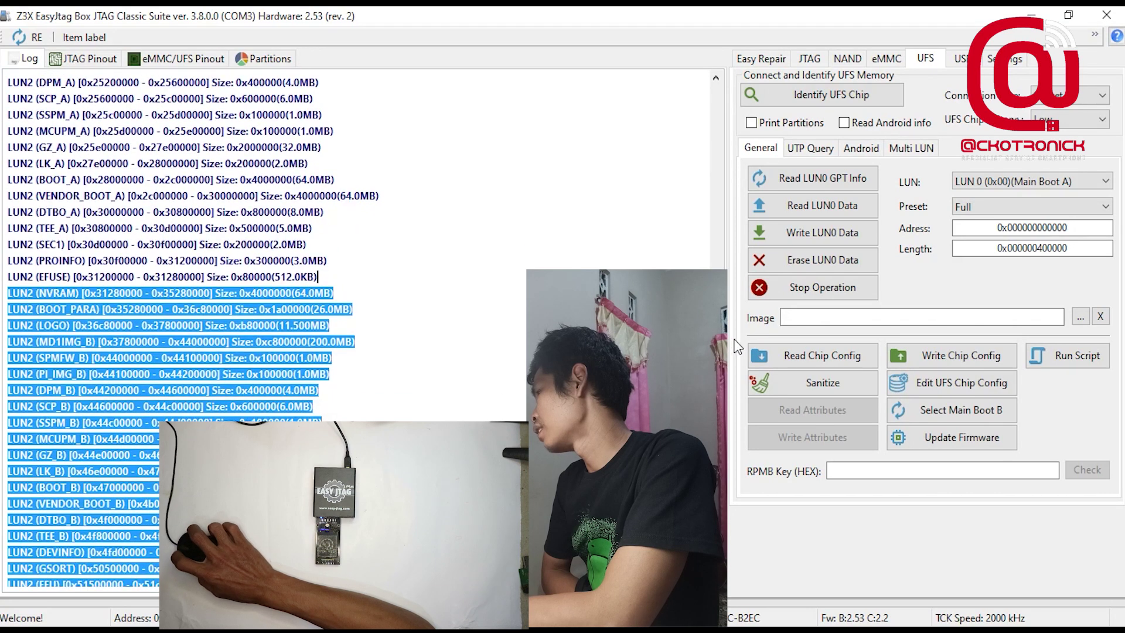
- Review the Android device information from the earlier identification, from the device brand to the saved backup
scroll(240, 328, "down", 1)
scroll(240, 329, "up", 3)
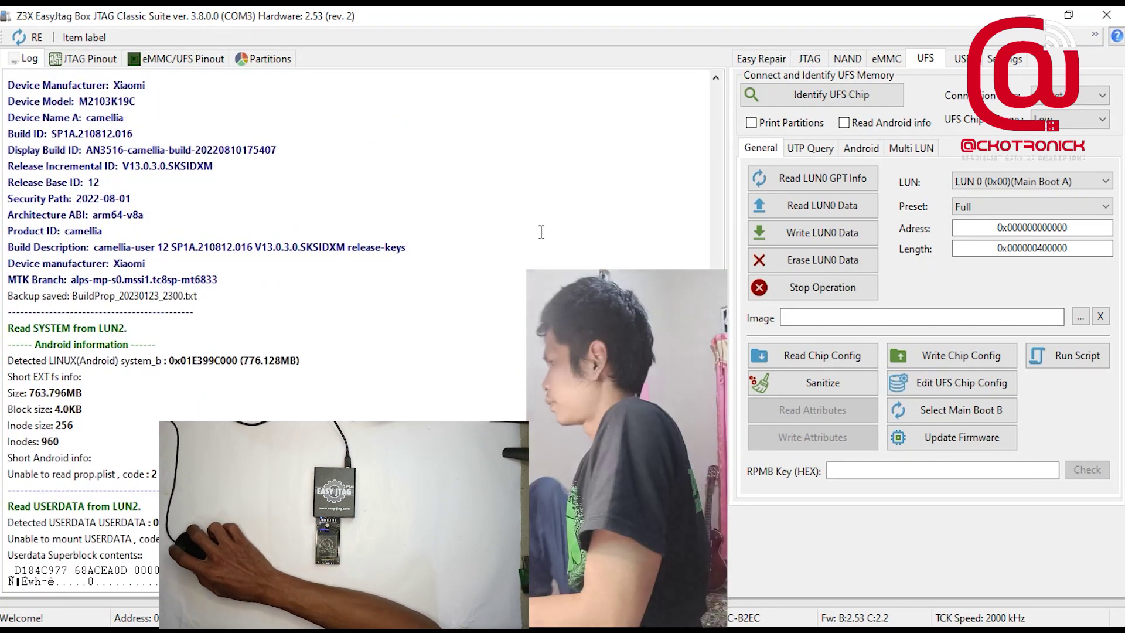
scroll(482, 302, "up", 3)
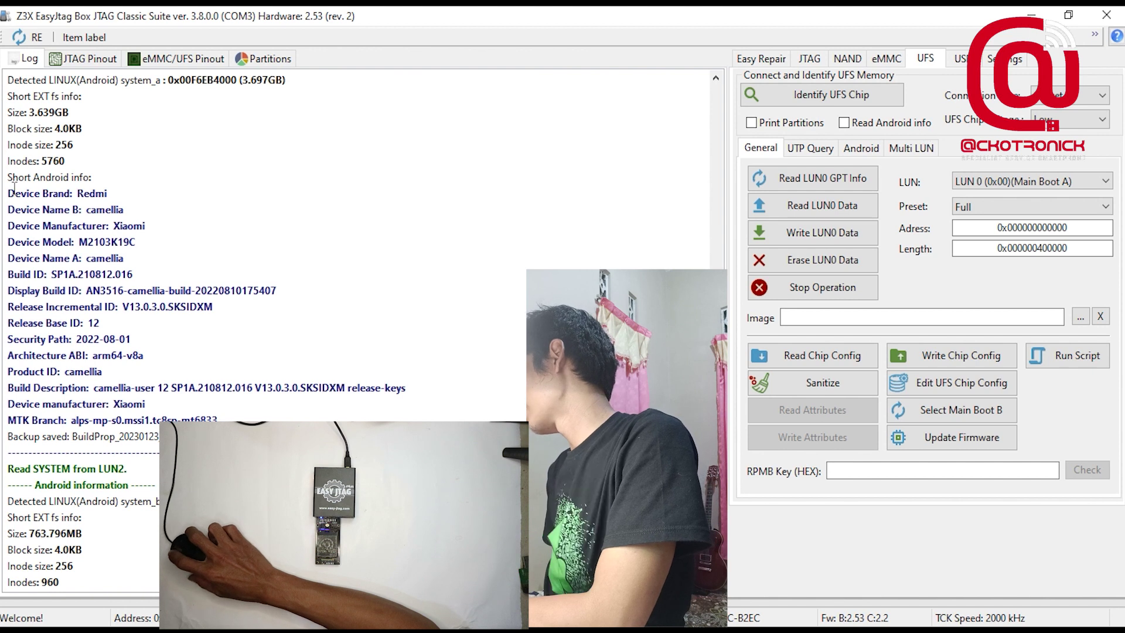
left_click_drag(6, 194, 234, 439)
left_click(486, 381)
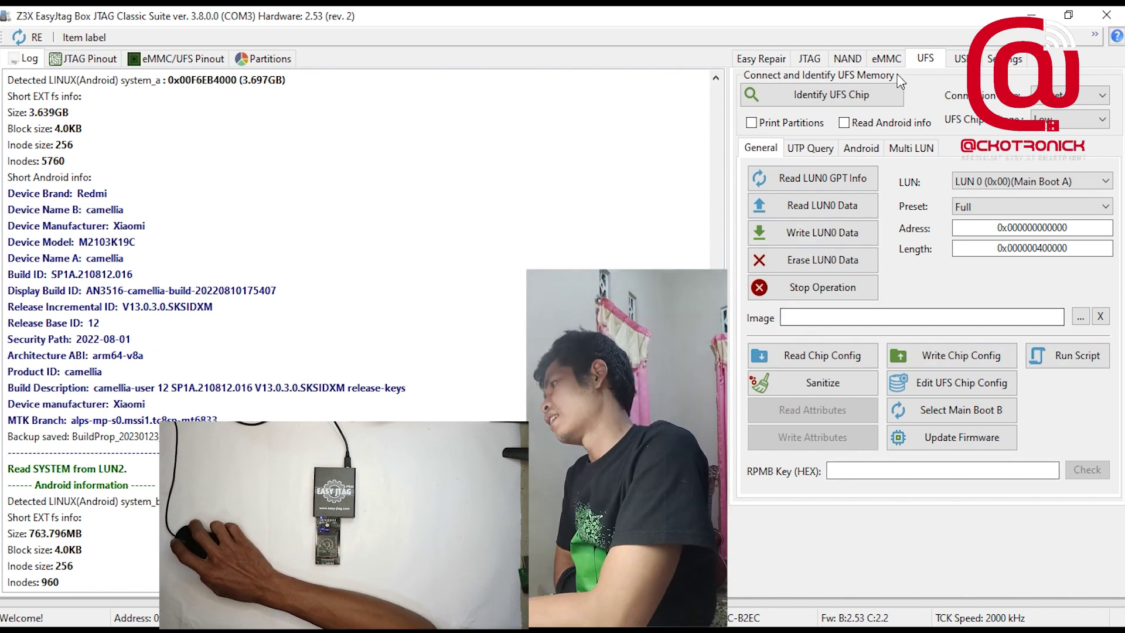
- Switch the UFS connection type from Socket to the alternative, and turn Print Partitions and Read Android info back on
left_click(1073, 95)
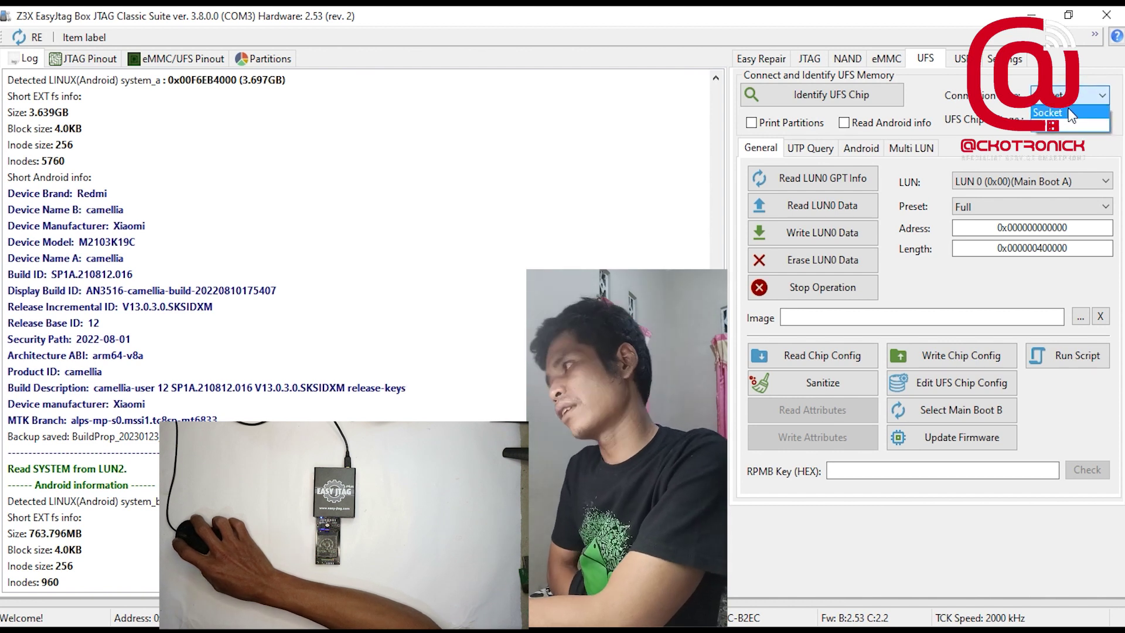
left_click(1068, 111)
left_click(1069, 101)
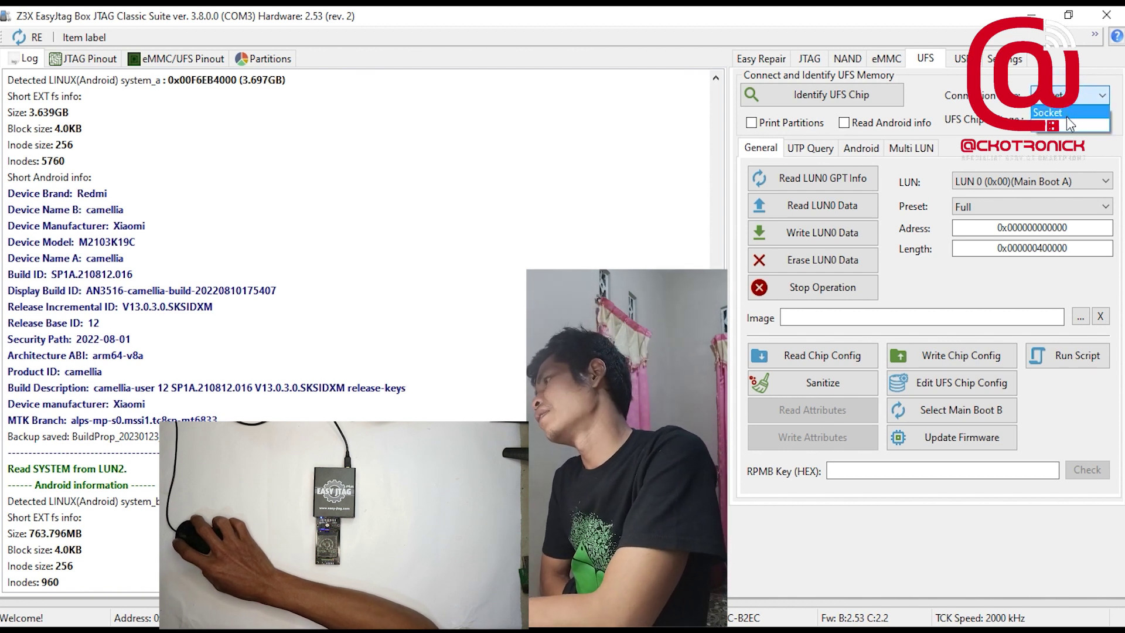
left_click(1059, 110)
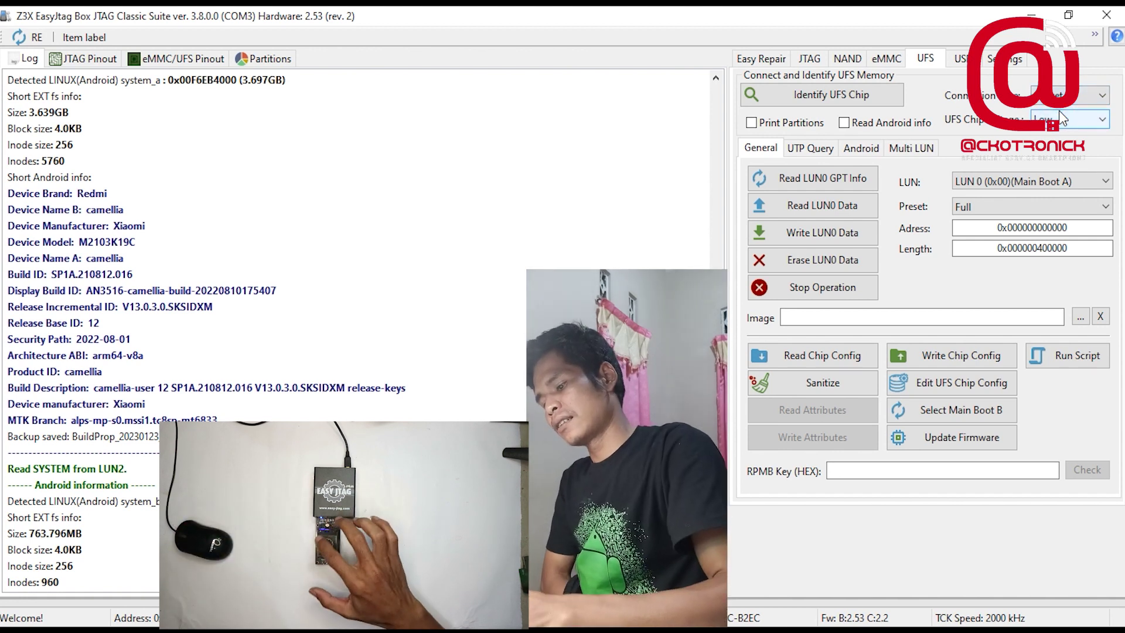
left_click(1098, 100)
left_click(1078, 122)
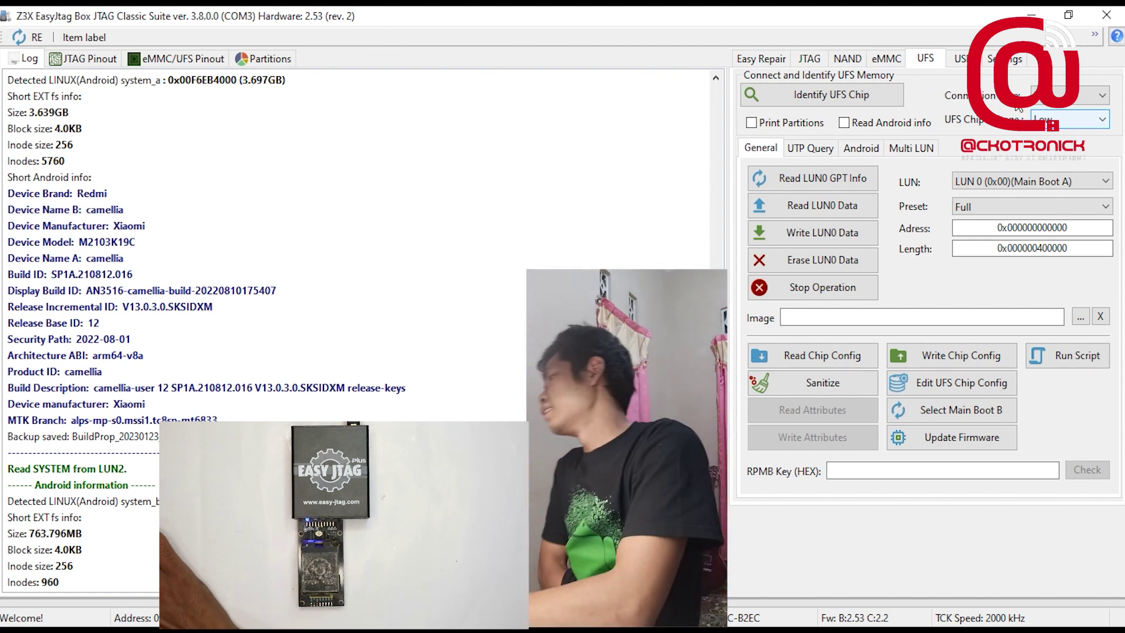
left_click(915, 124)
left_click(789, 120)
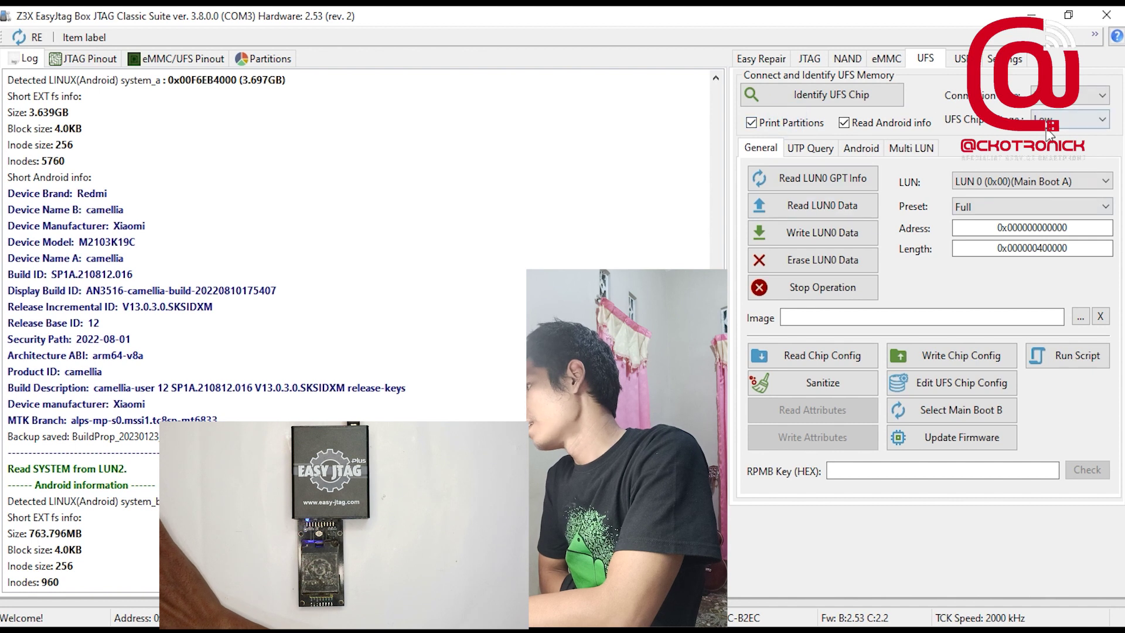
- View the Low and High choices for the UFS chip voltage, keeping Low
left_click(1083, 120)
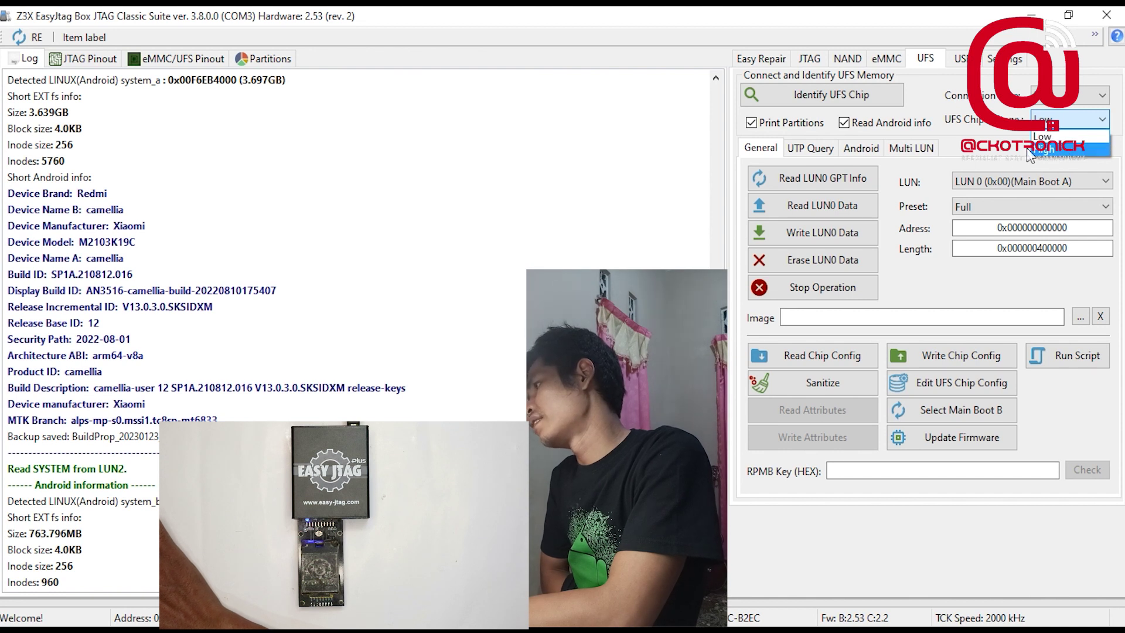
left_click(1048, 135)
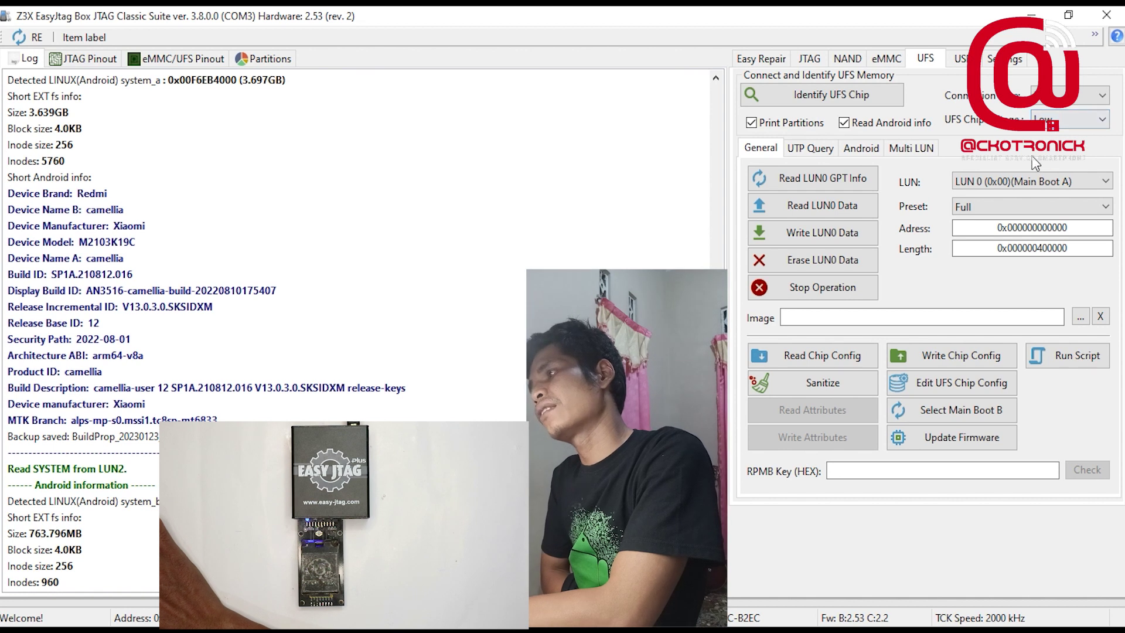
left_click(1060, 120)
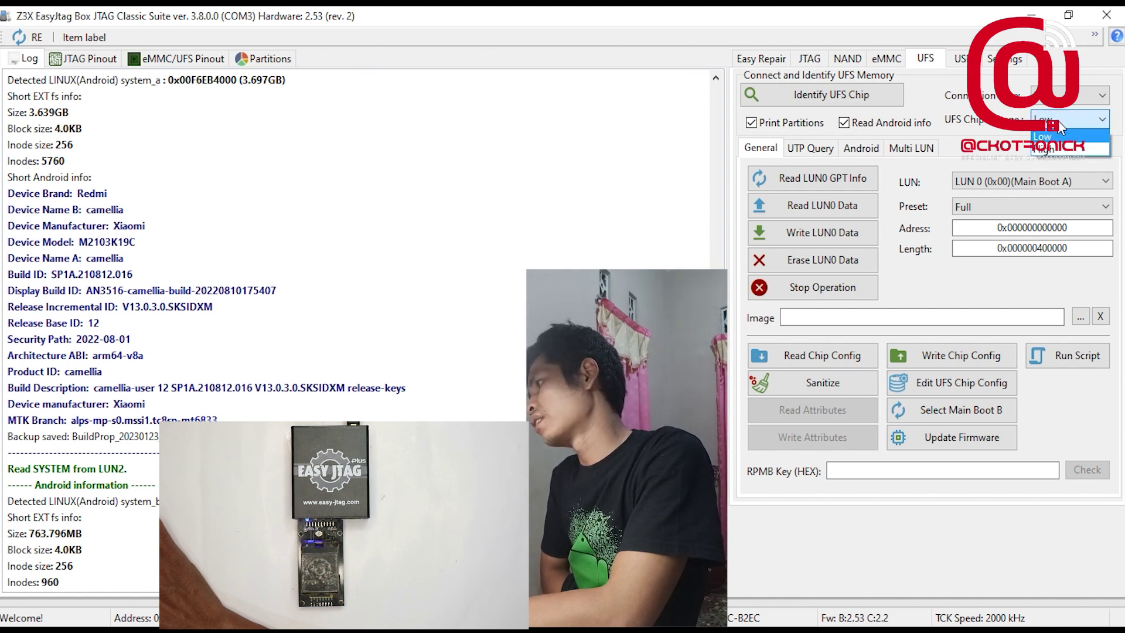
left_click(1012, 150)
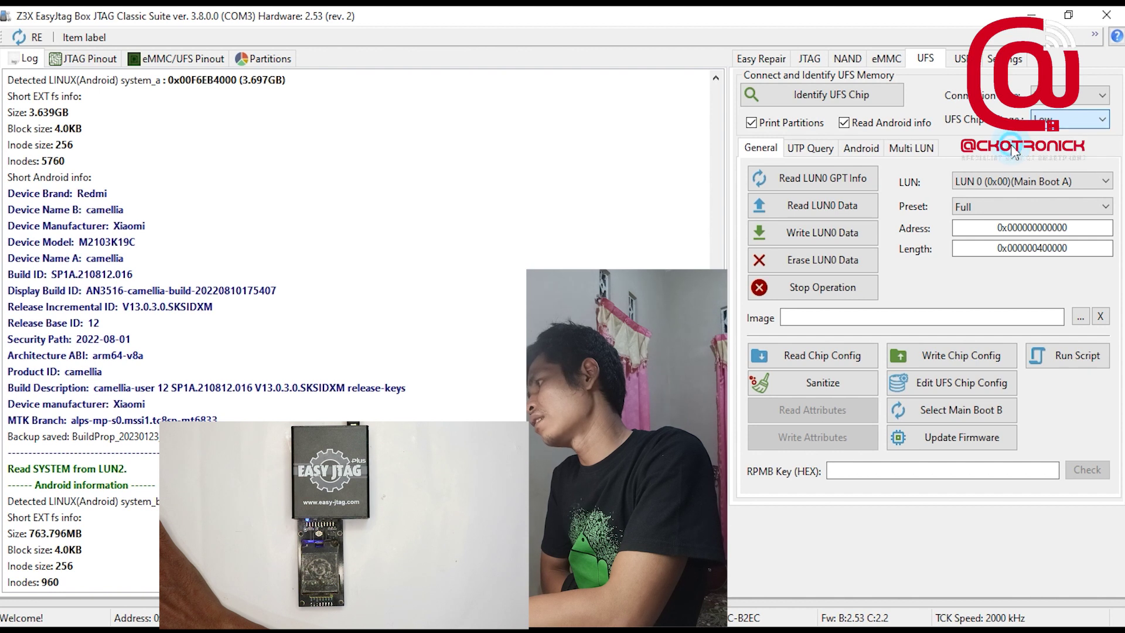
left_click(1068, 120)
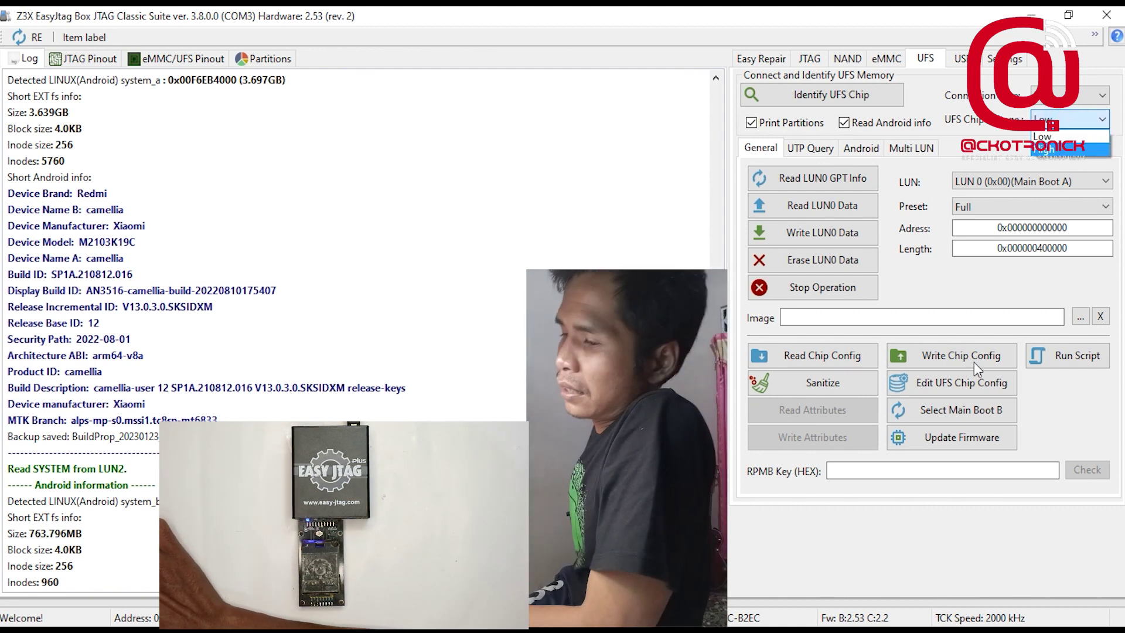
key("Up")
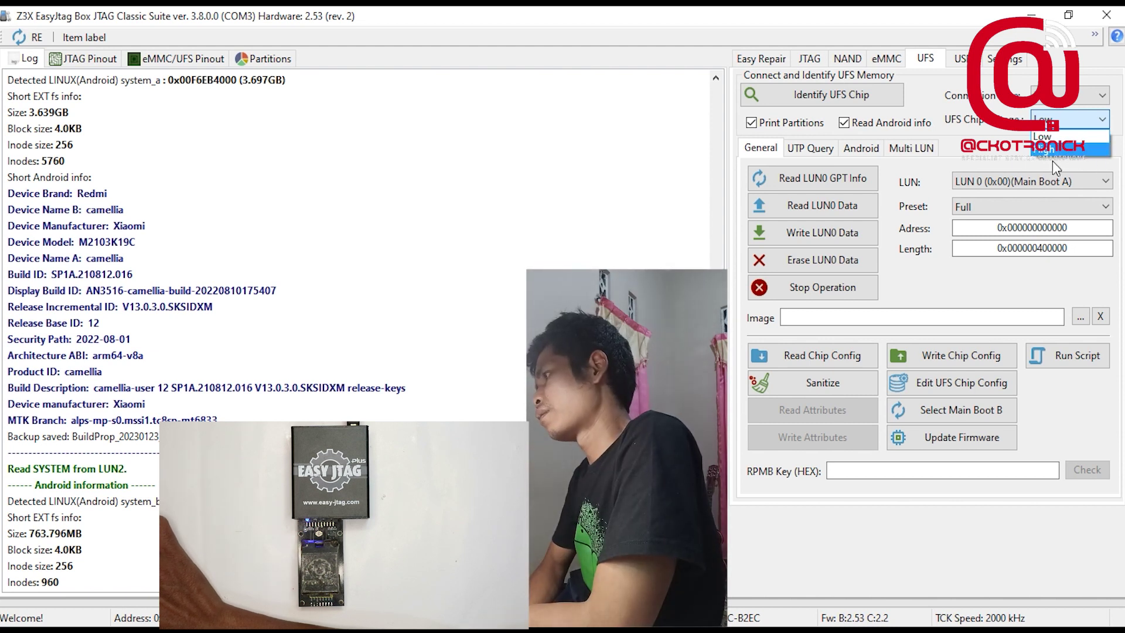
left_click(998, 151)
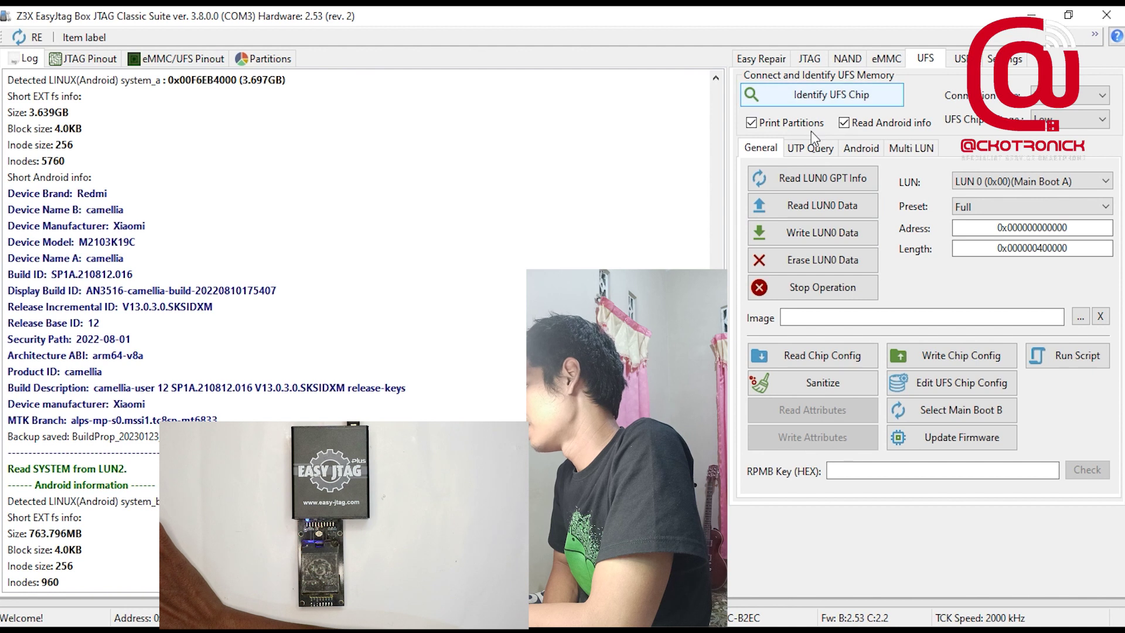
- Turn off Print Partitions and Read Android info, and read the LUN0 GPT info to review it in the log
left_click(769, 131)
left_click(853, 122)
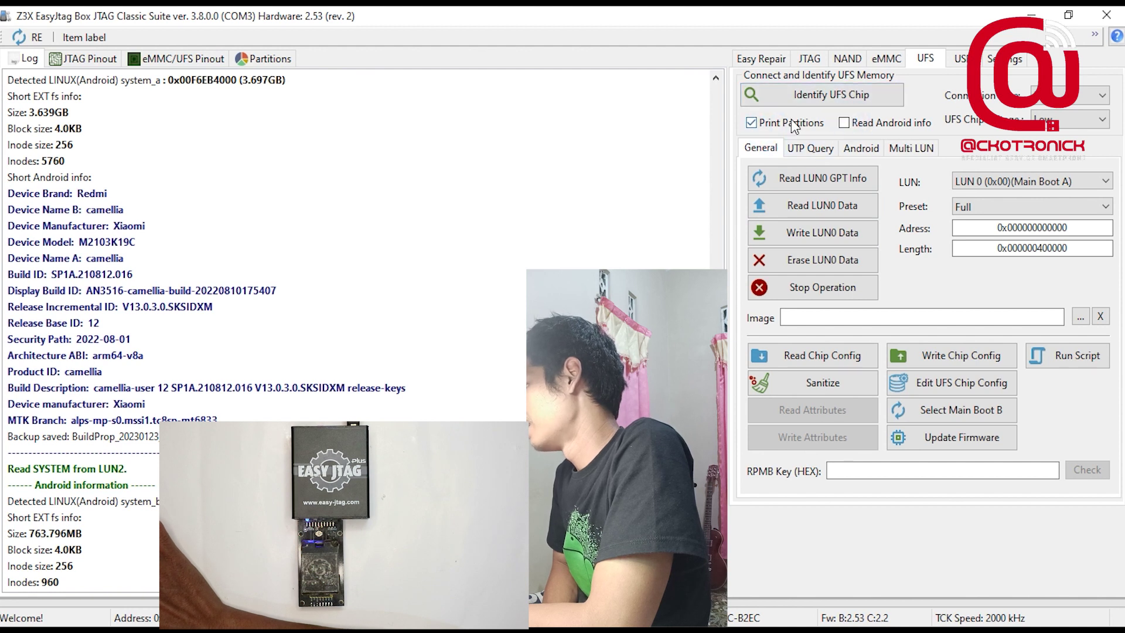
left_click(824, 184)
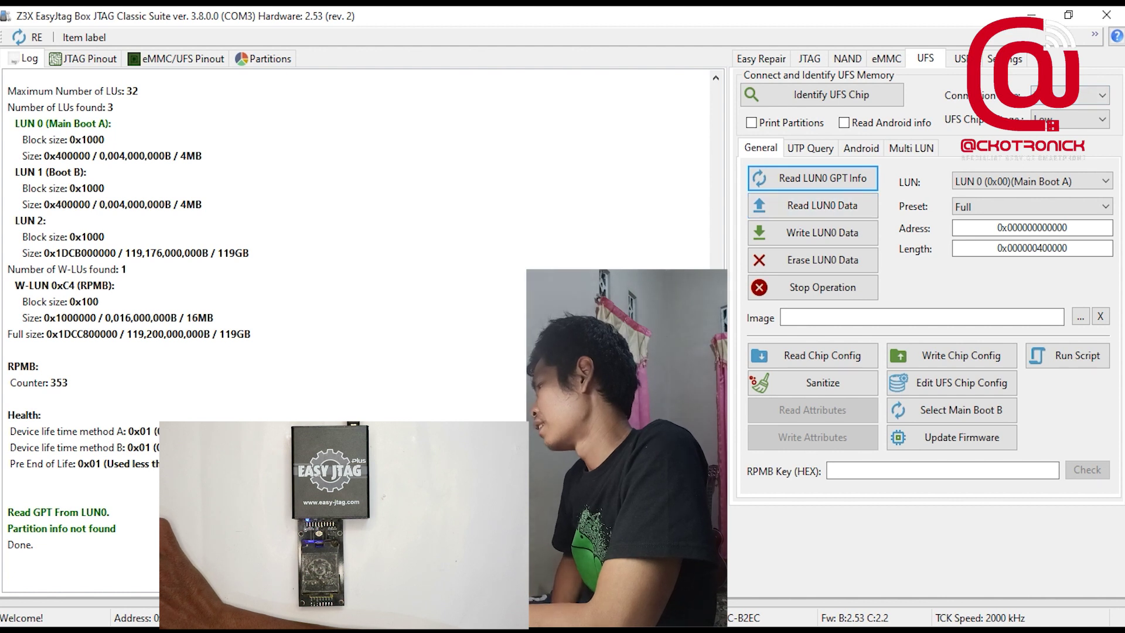
scroll(327, 210, "up", 10)
scroll(327, 209, "down", 6)
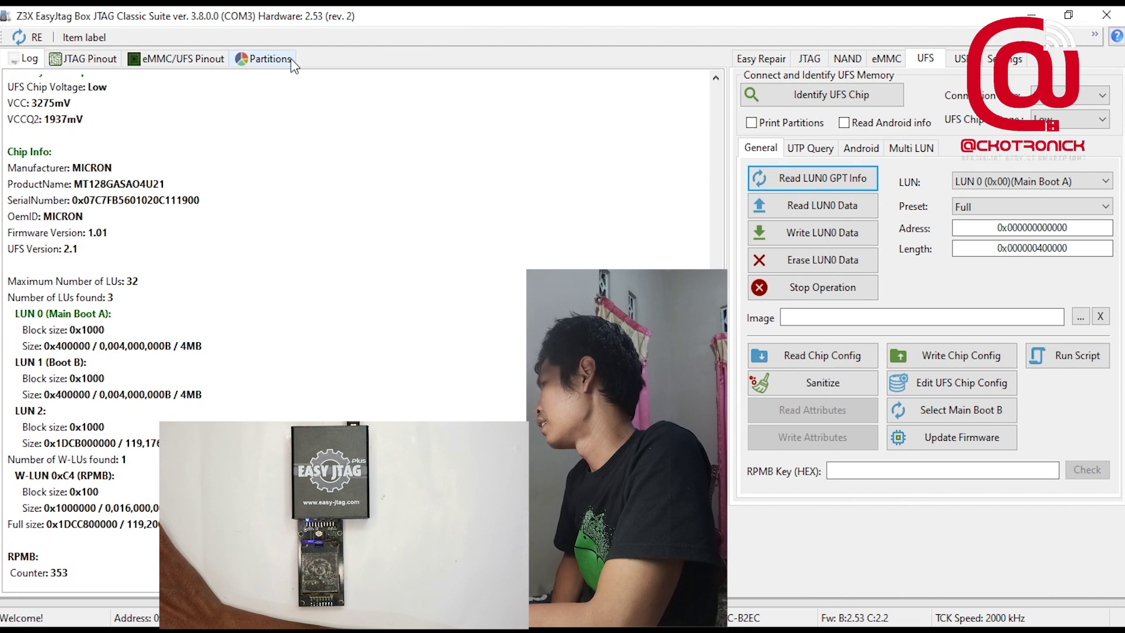
- Show the partition table view and set the UFS connection type back to Socket
left_click(288, 59)
left_click(1084, 95)
left_click(1063, 110)
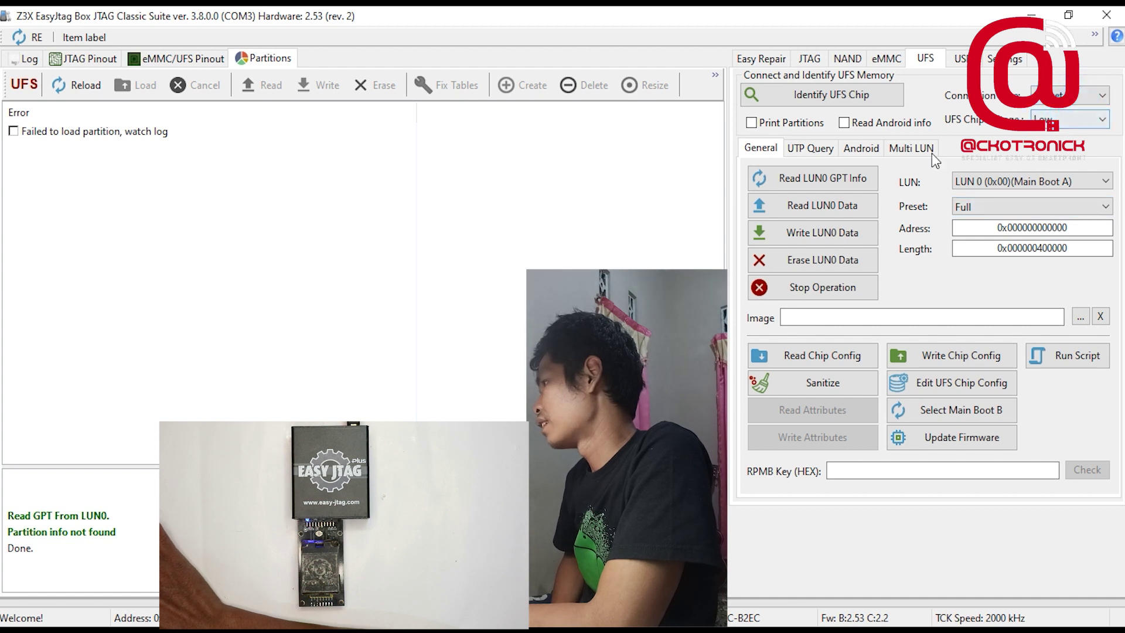
- Read the LUN0 GPT info again, both before and after turning on Print Partitions and Read Android info
left_click(832, 181)
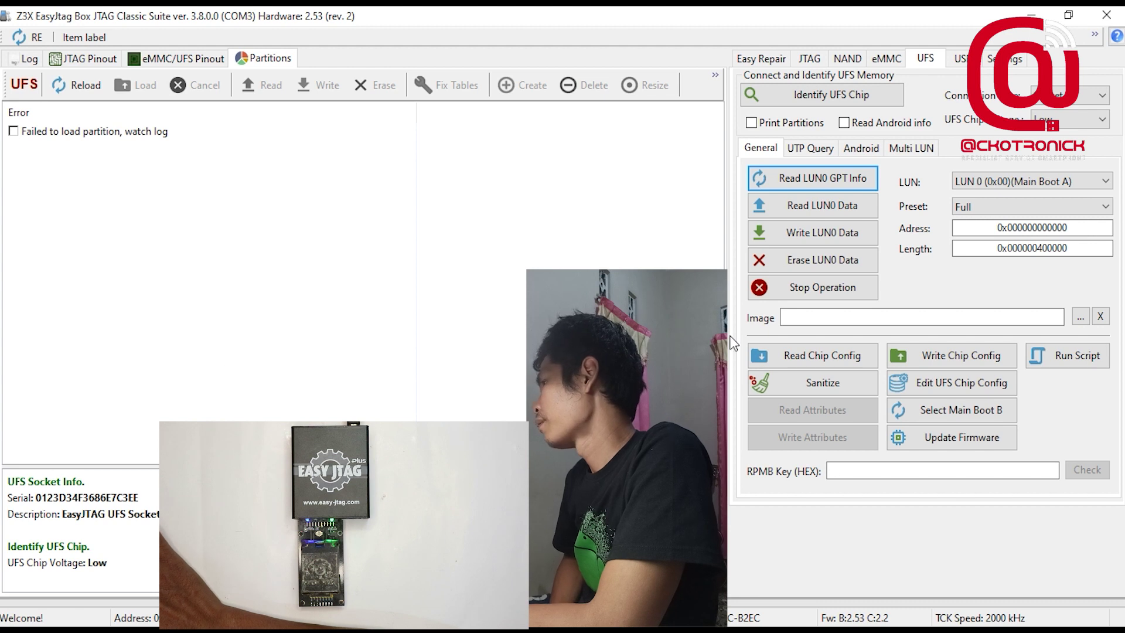
left_click(789, 126)
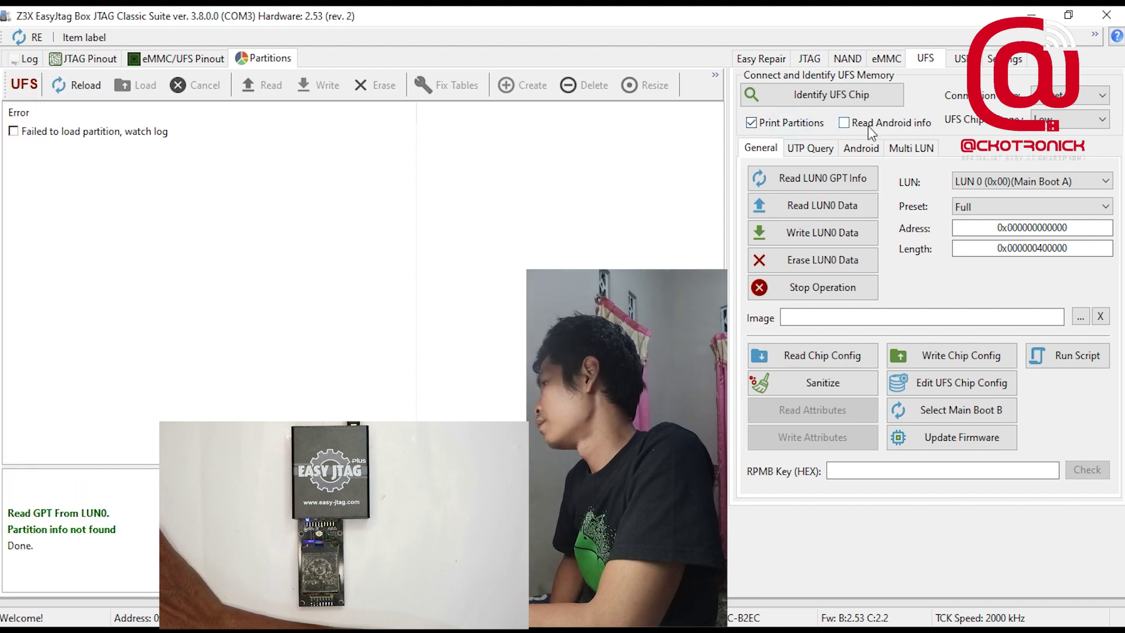
left_click(791, 177)
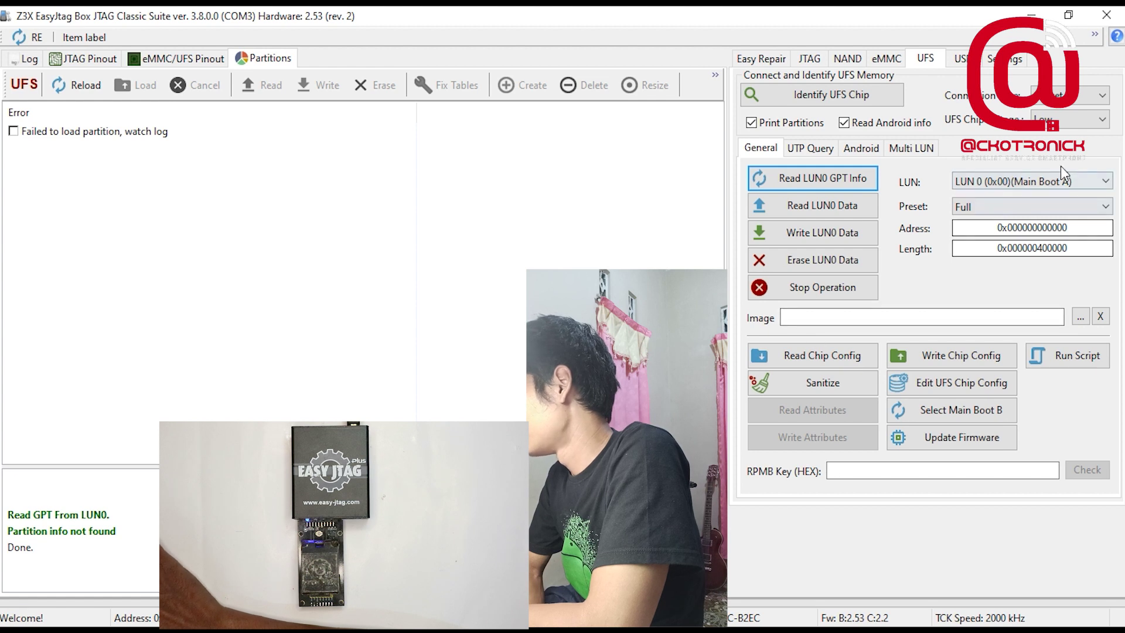
- Select LUN 2 (0x02) and read its GPT info to load and view its partition table
left_click(1059, 181)
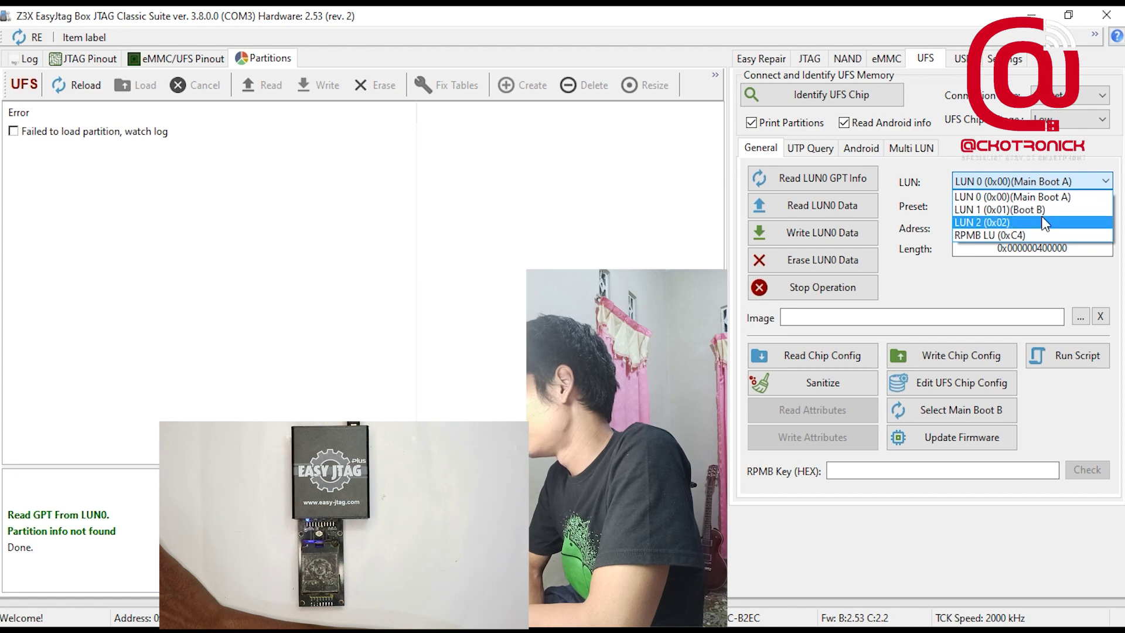
left_click(1045, 224)
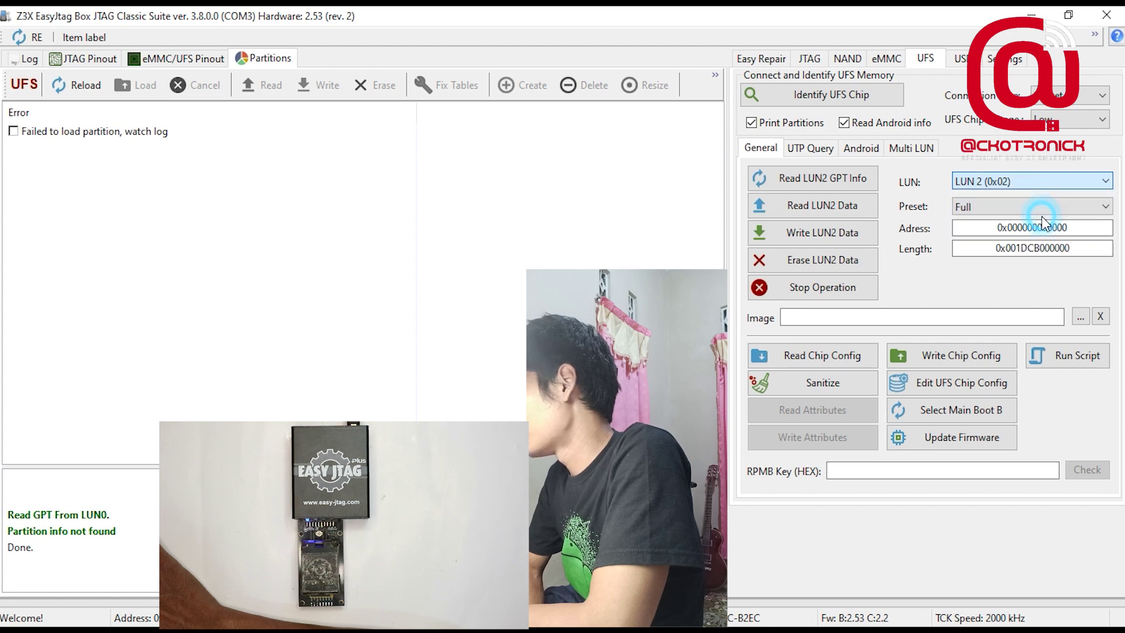
left_click(803, 186)
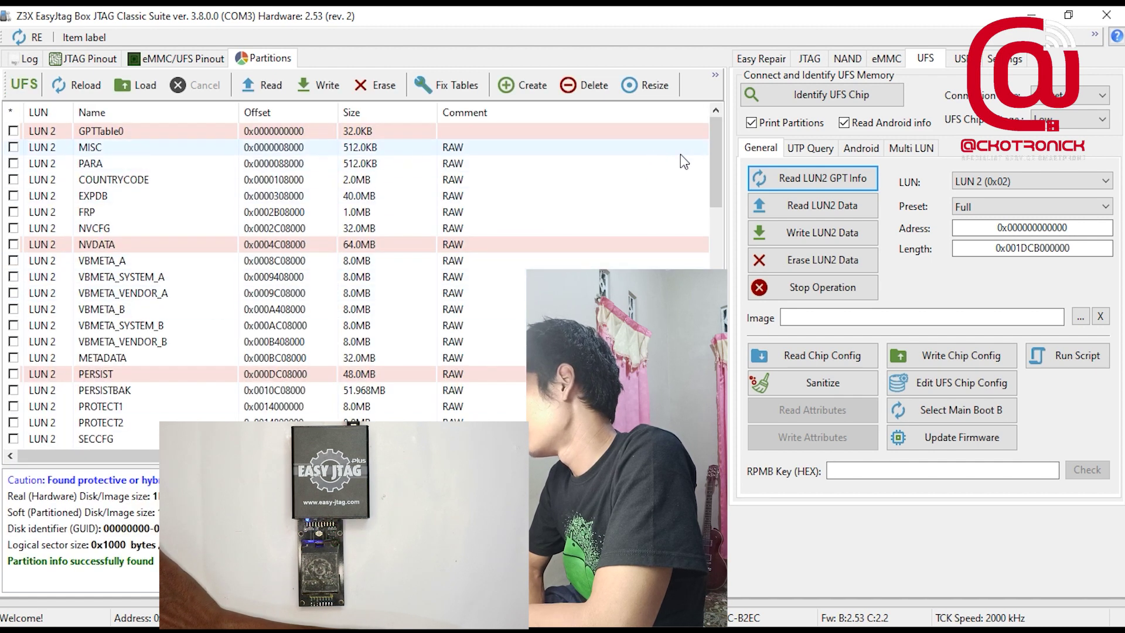
left_click_drag(715, 147, 717, 123)
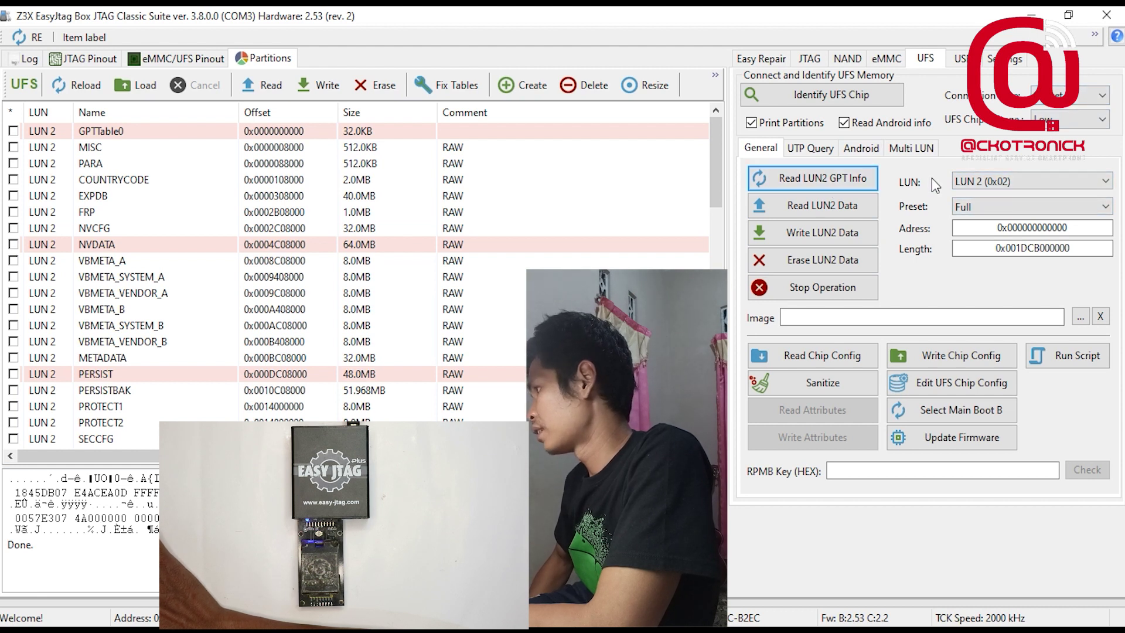
- Examine the available LUN choices and the list of partition presets for LUN 2
left_click(986, 180)
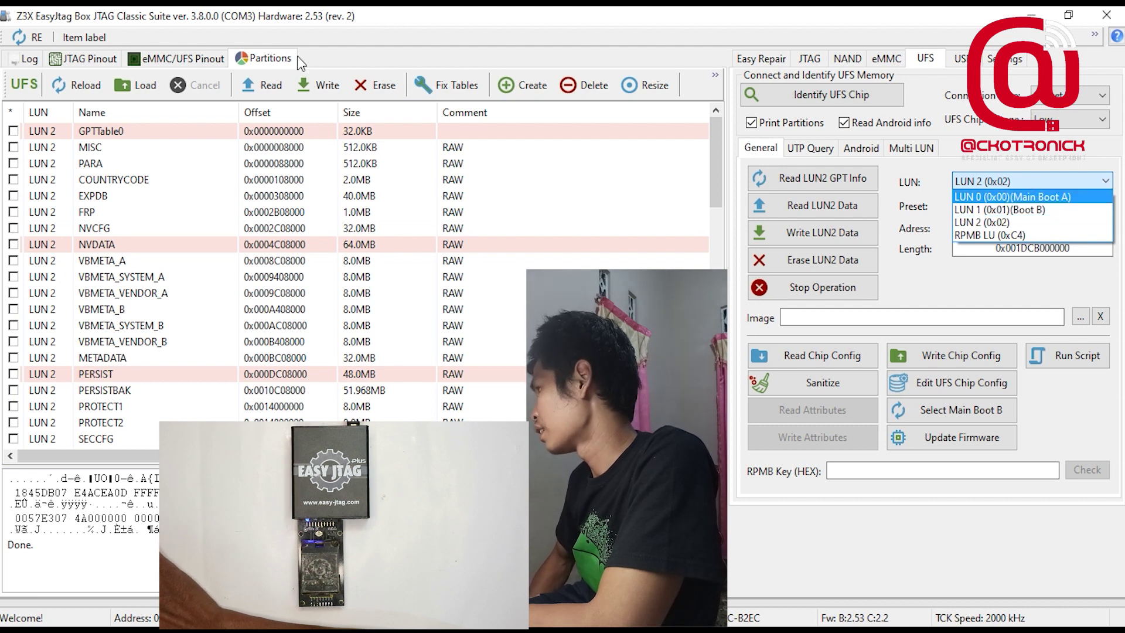
left_click(952, 259)
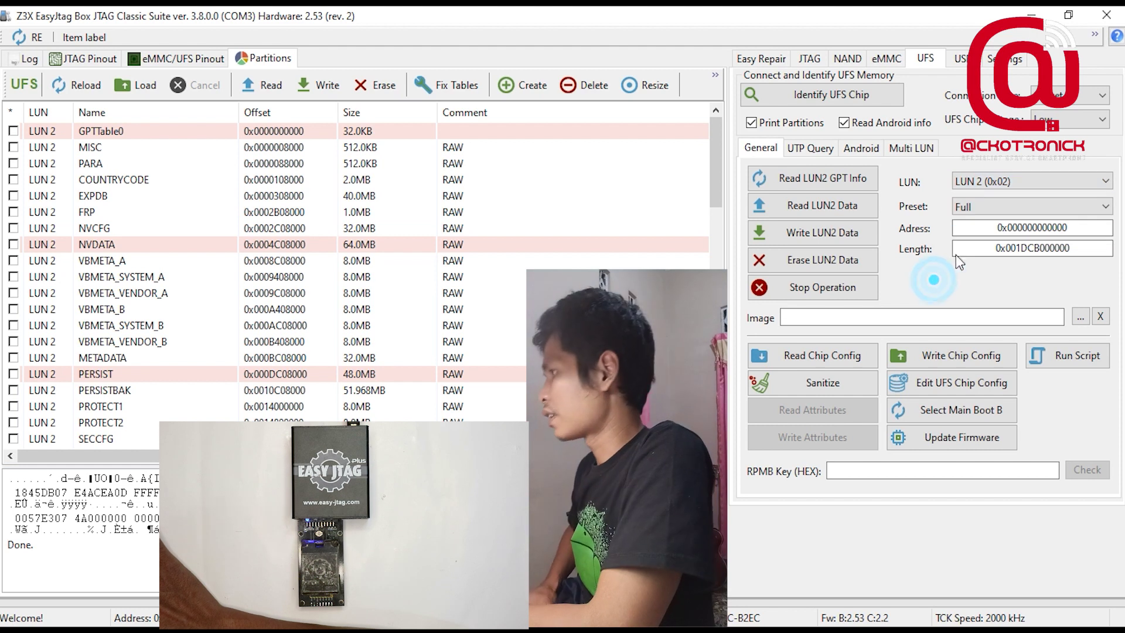
left_click(1014, 212)
scroll(1037, 460, "up", 8)
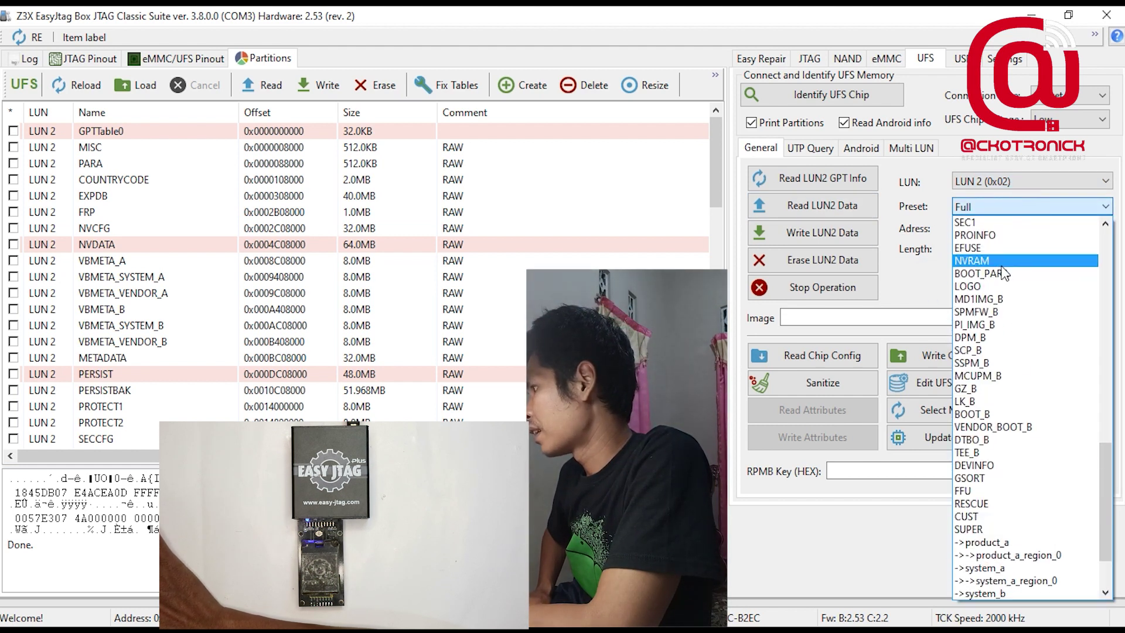
left_click(910, 282)
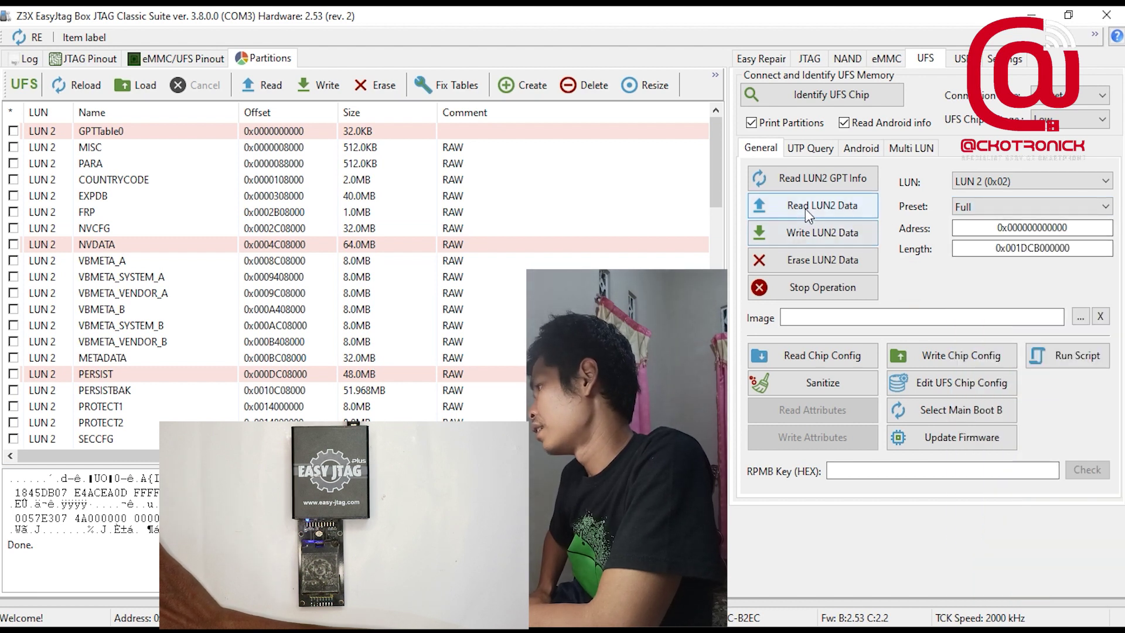
left_click(1038, 209)
scroll(964, 223, "up", 2)
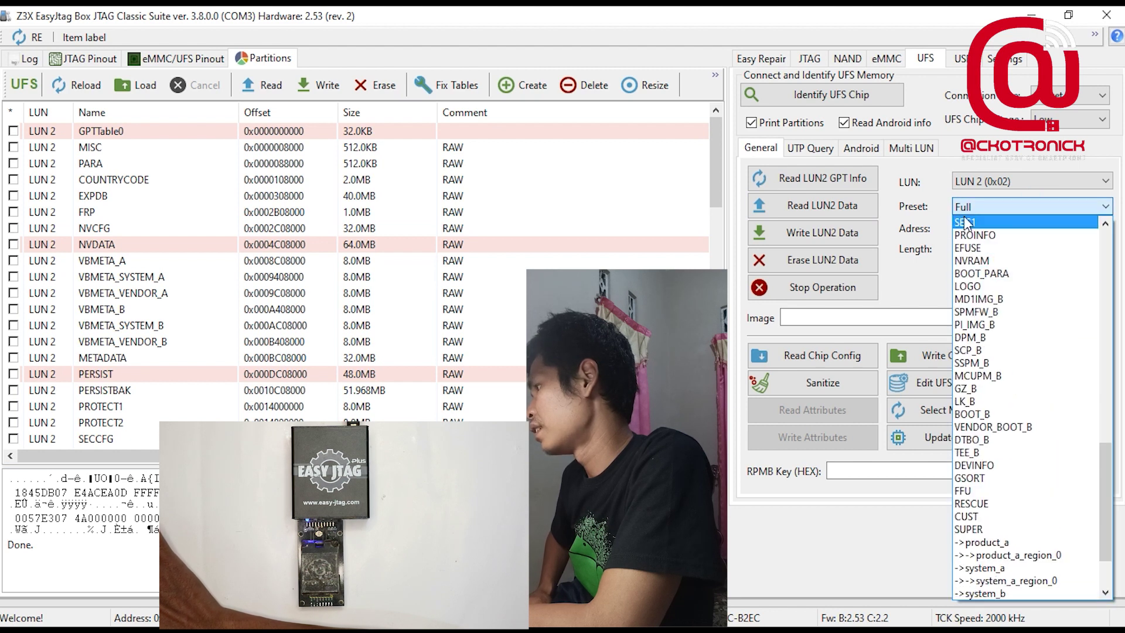
scroll(996, 410, "down", 5)
scroll(996, 410, "up", 10)
left_click(917, 270)
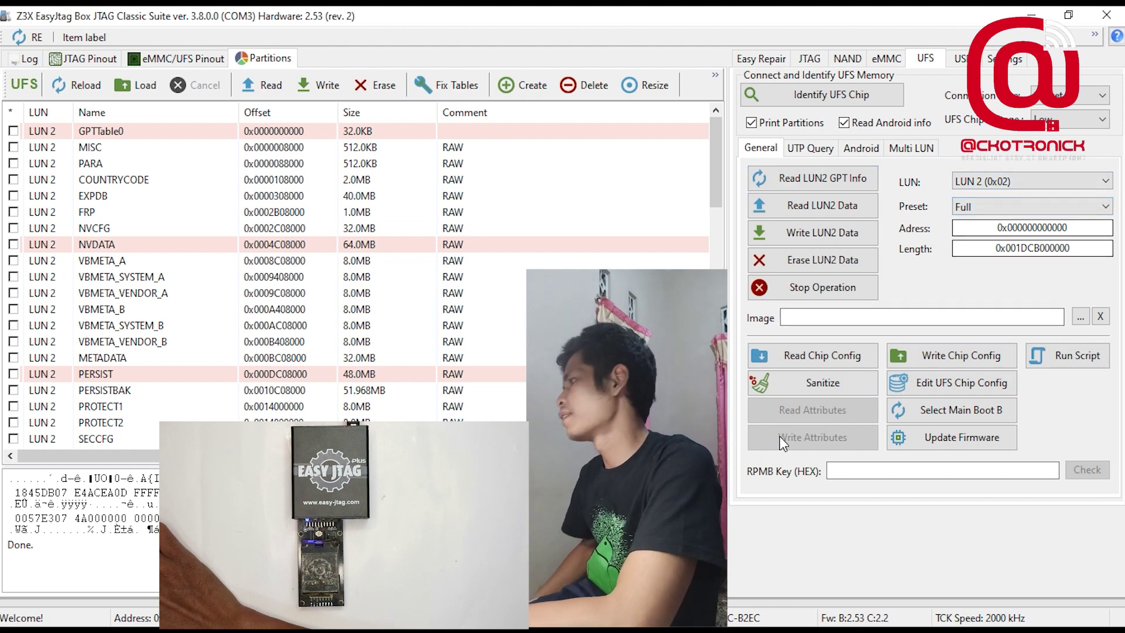
- View the file pickers for the LUN2 write image and for running a script, closing each without choosing a file
left_click(804, 284)
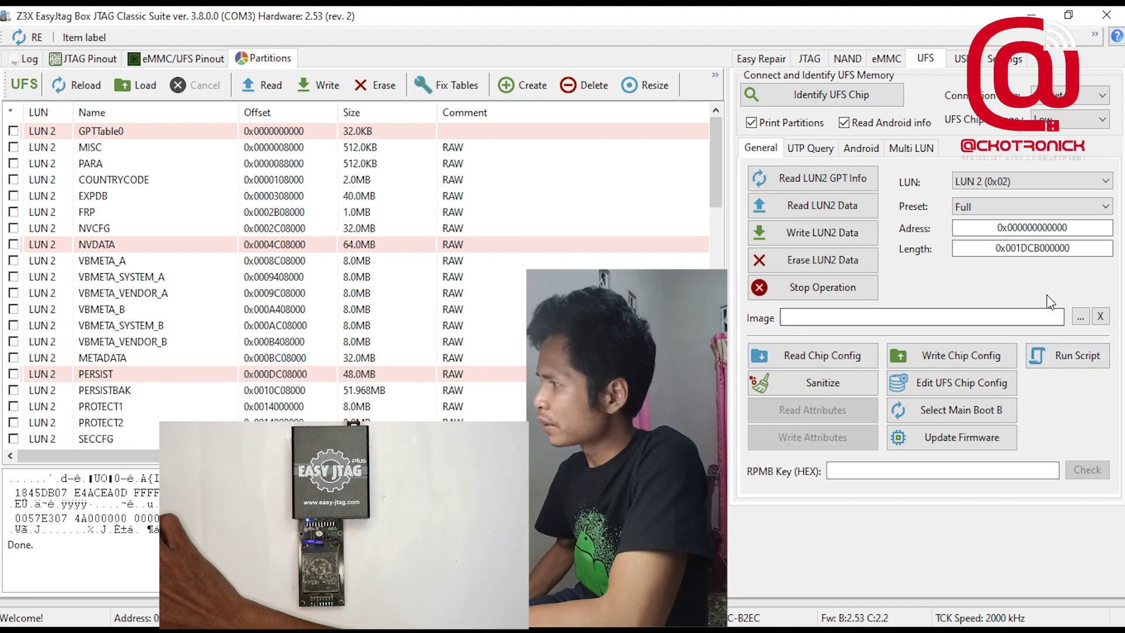
left_click(1080, 316)
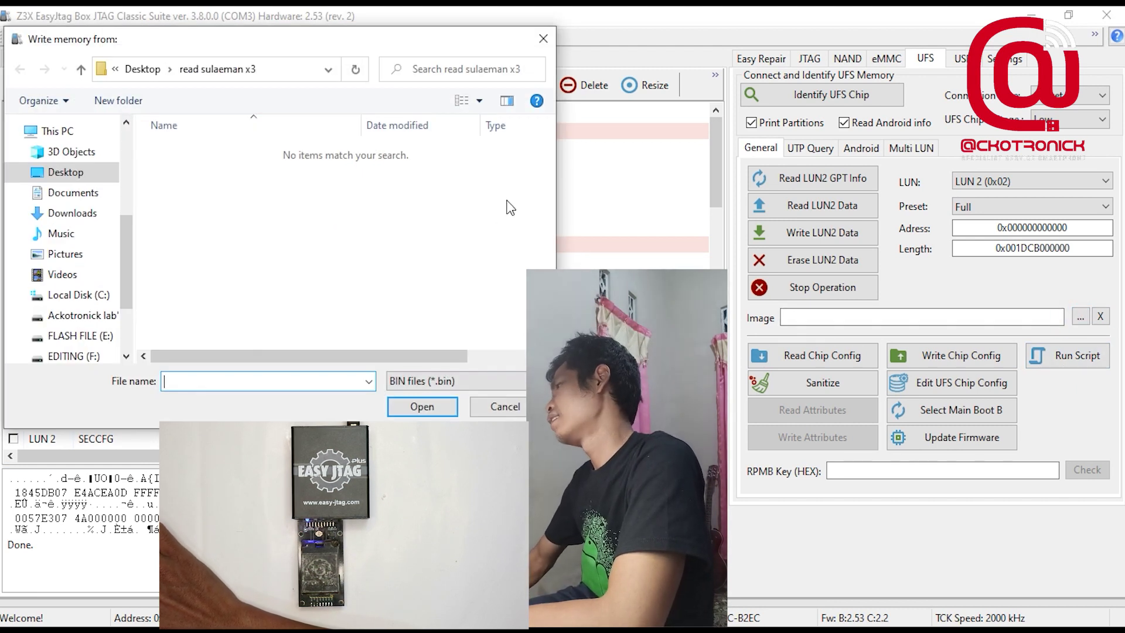
left_click(543, 40)
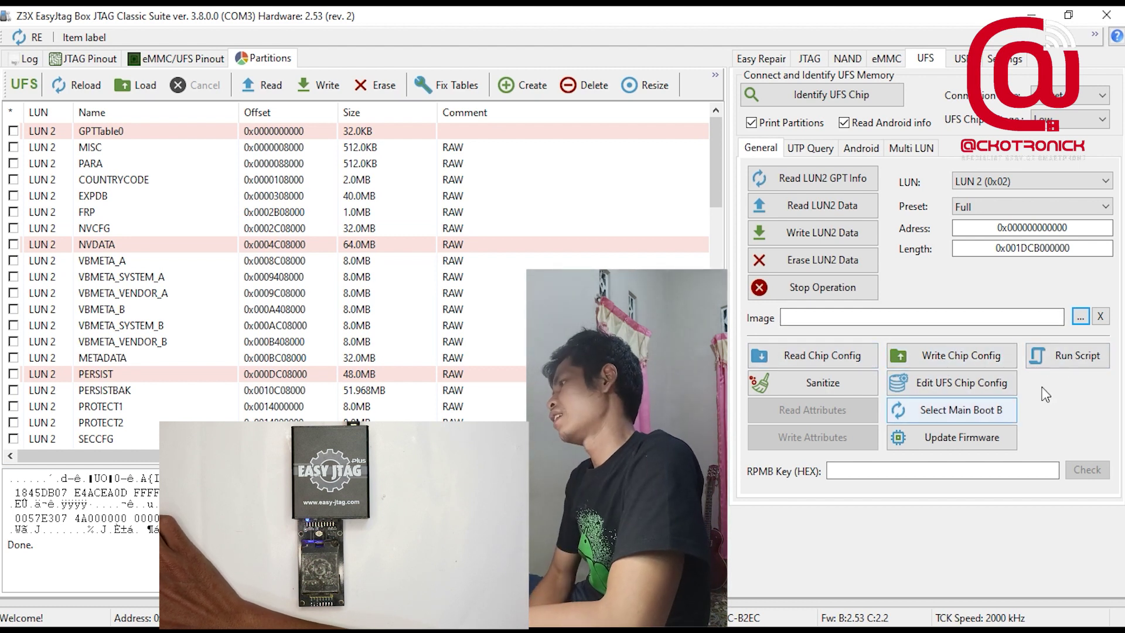
left_click(1062, 364)
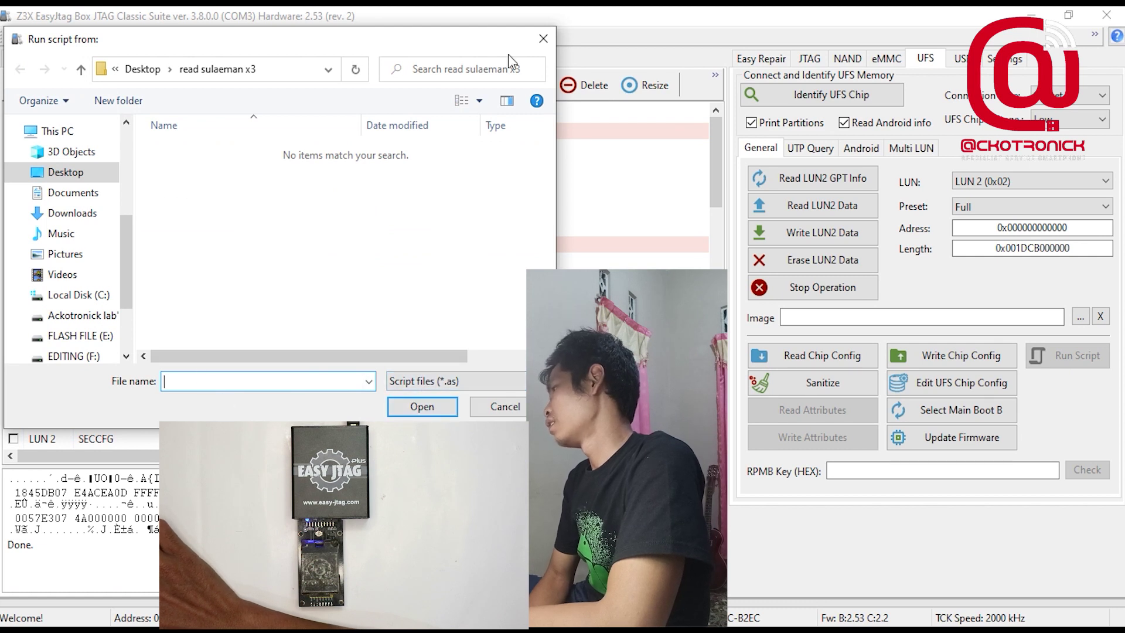
left_click(543, 38)
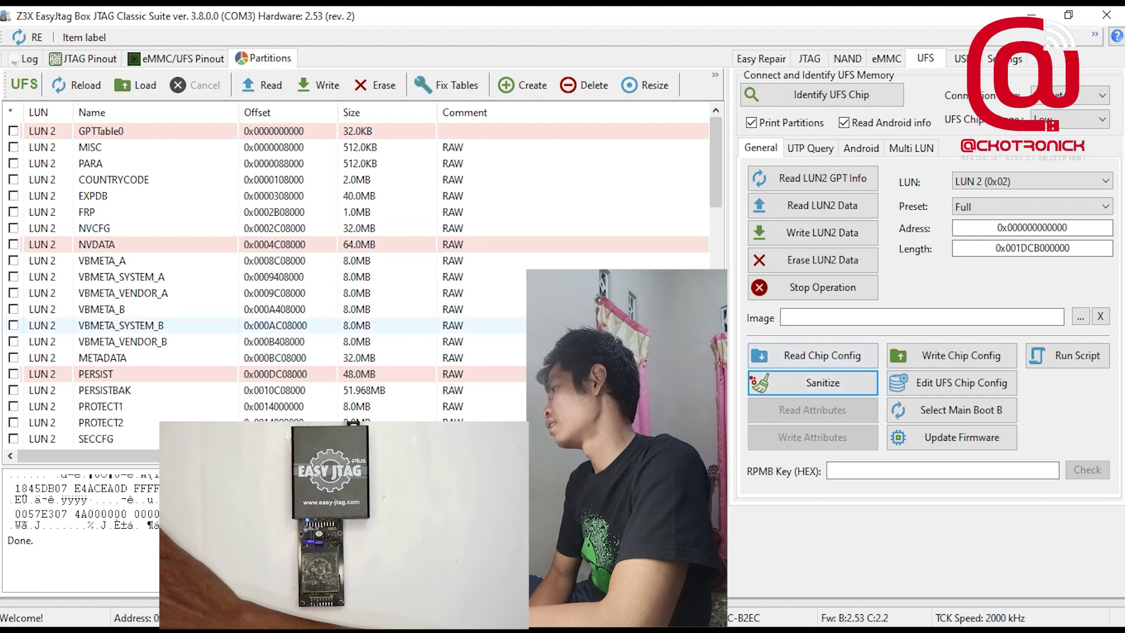
- Review further LUN 2 partitions and inspect the UFS Logical Unit Configuration, closing it without editing
scroll(773, 380, "down", 5)
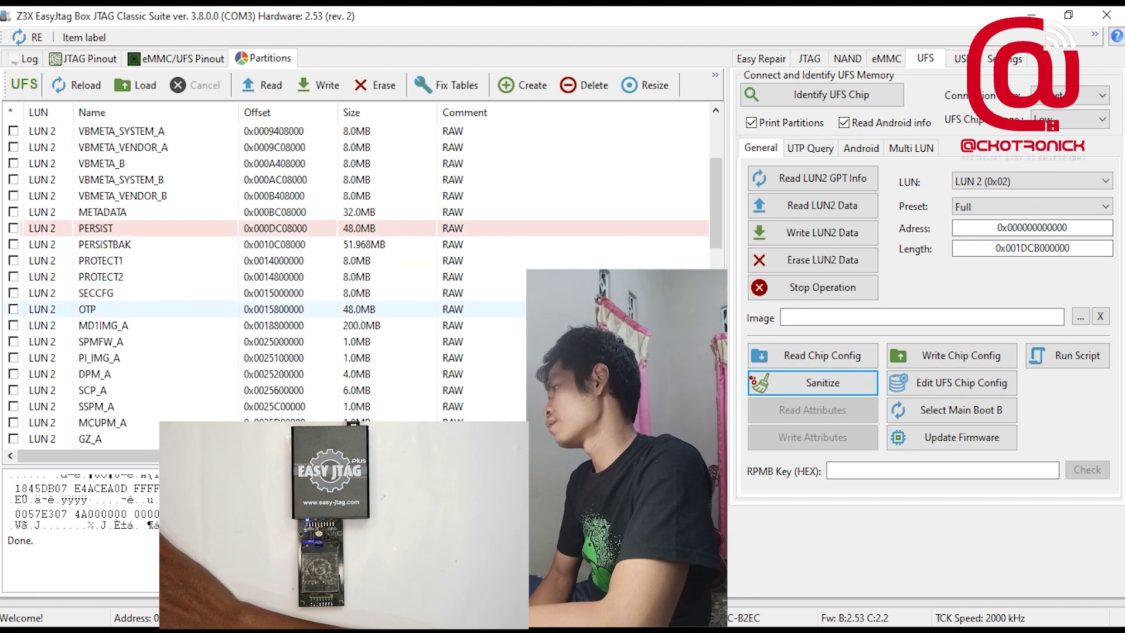
left_click(945, 386)
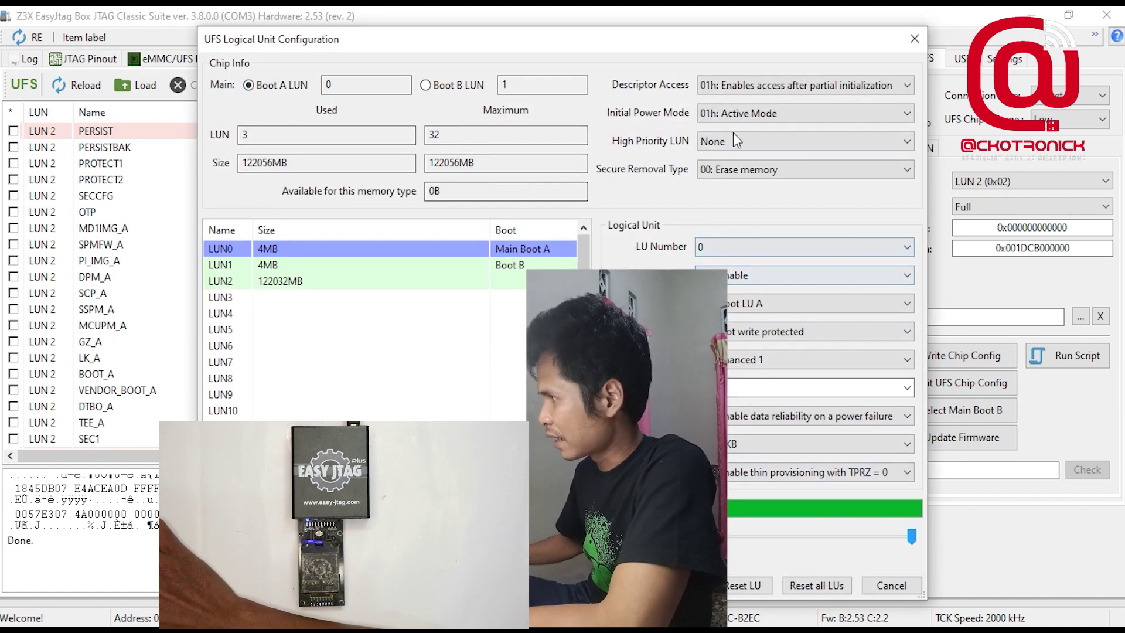
scroll(785, 359, "down", 1)
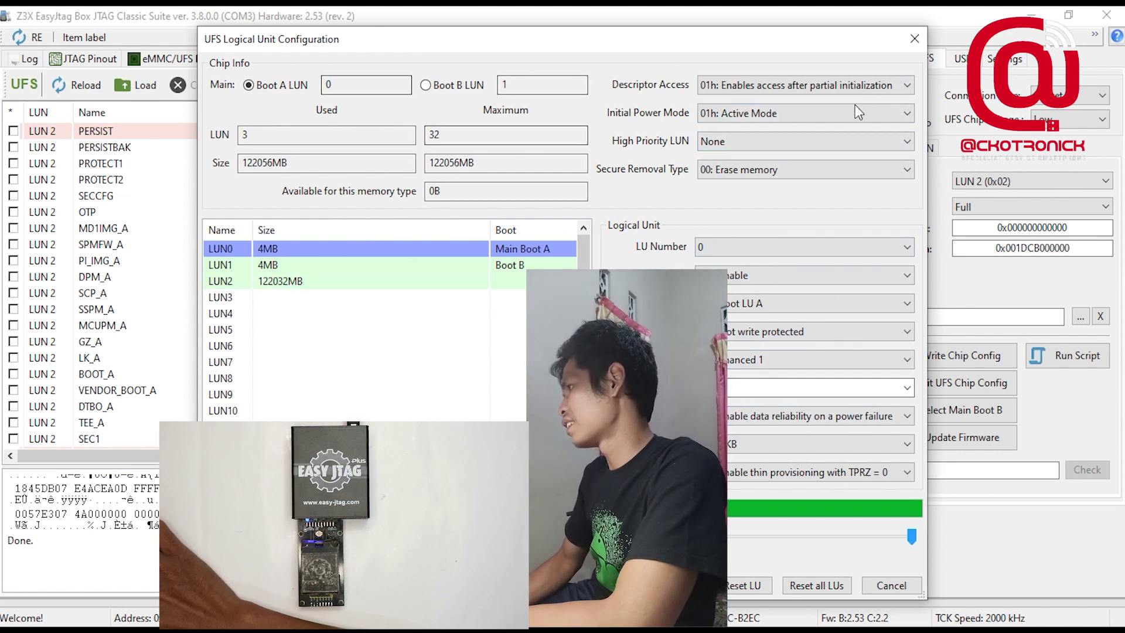
left_click(913, 41)
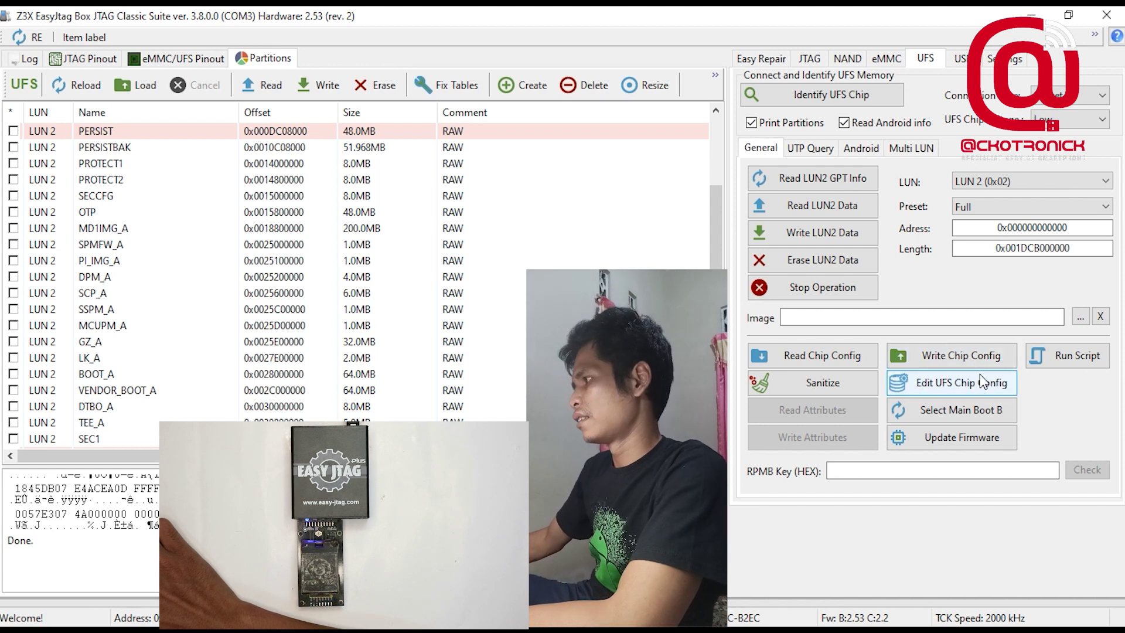
left_click(1013, 383)
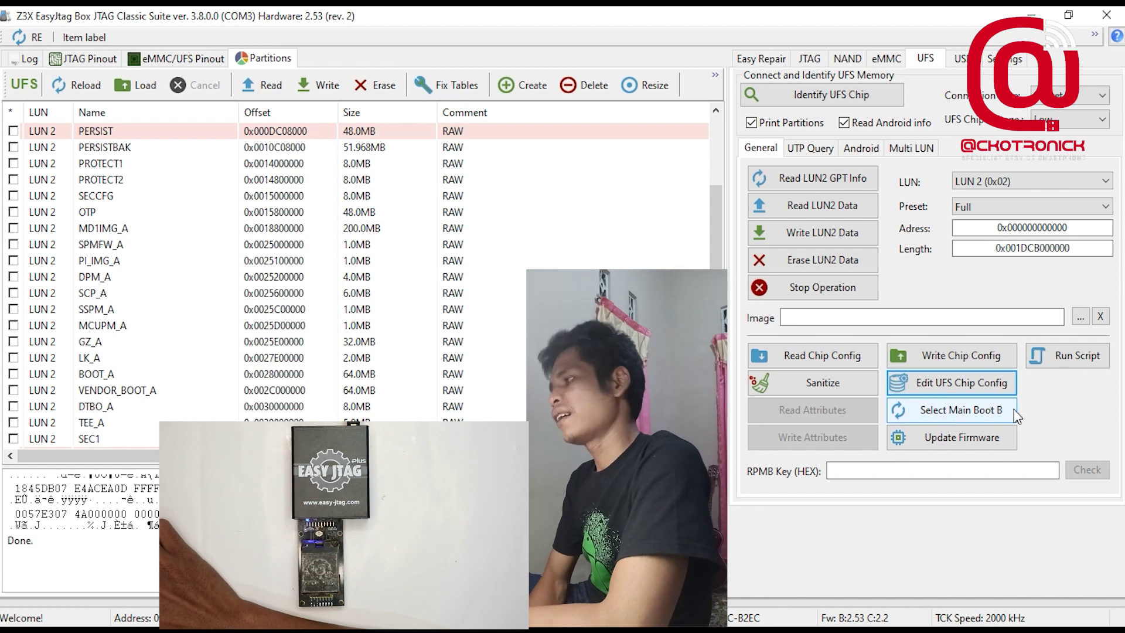
- Look over the LUN choices and the UFS firmware files offered for a firmware update, without selecting any
left_click(1021, 179)
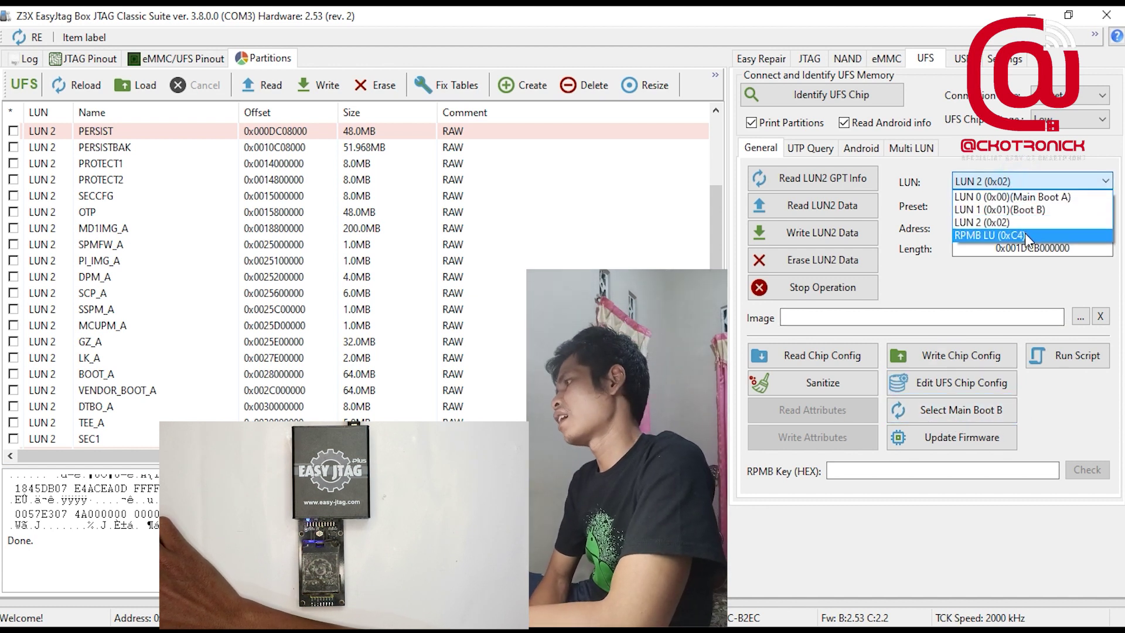
left_click(947, 411)
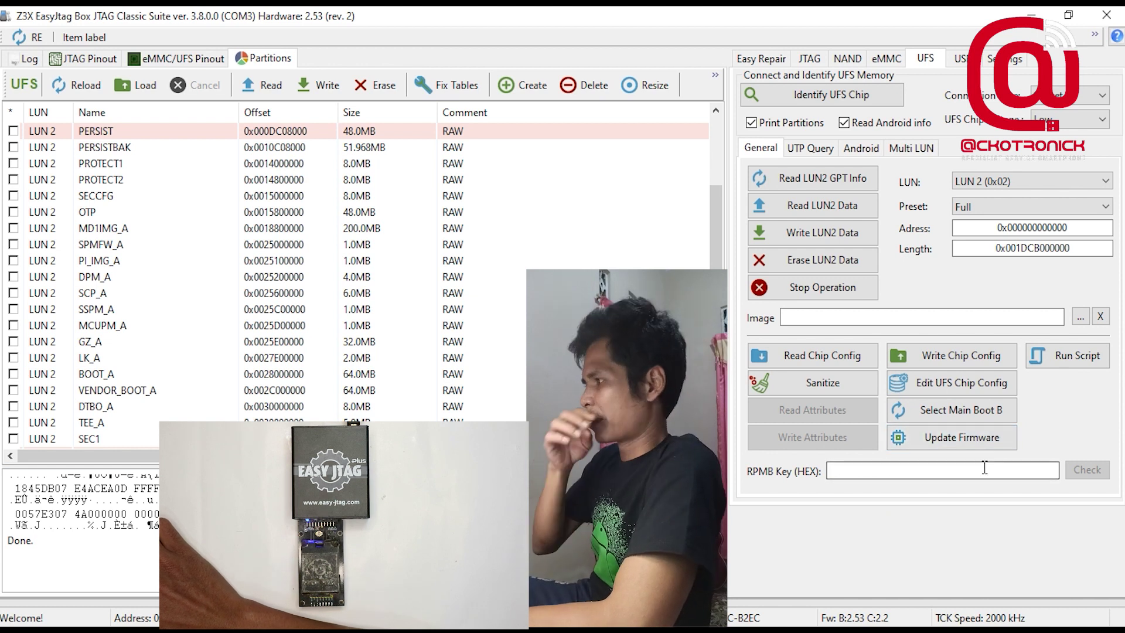
left_click(938, 438)
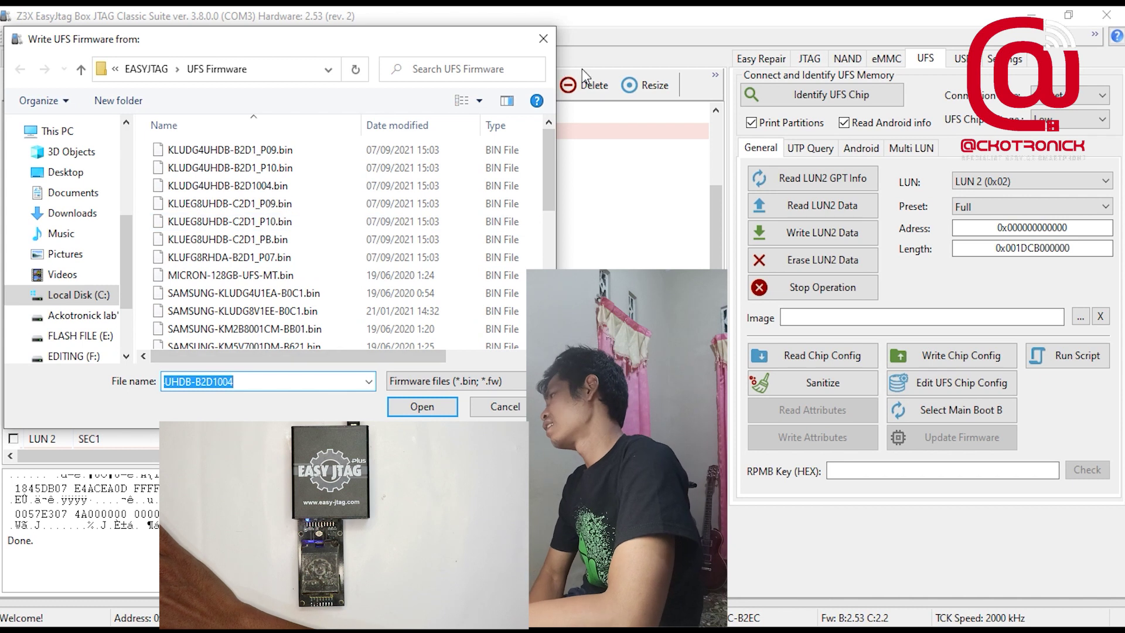
left_click(554, 38)
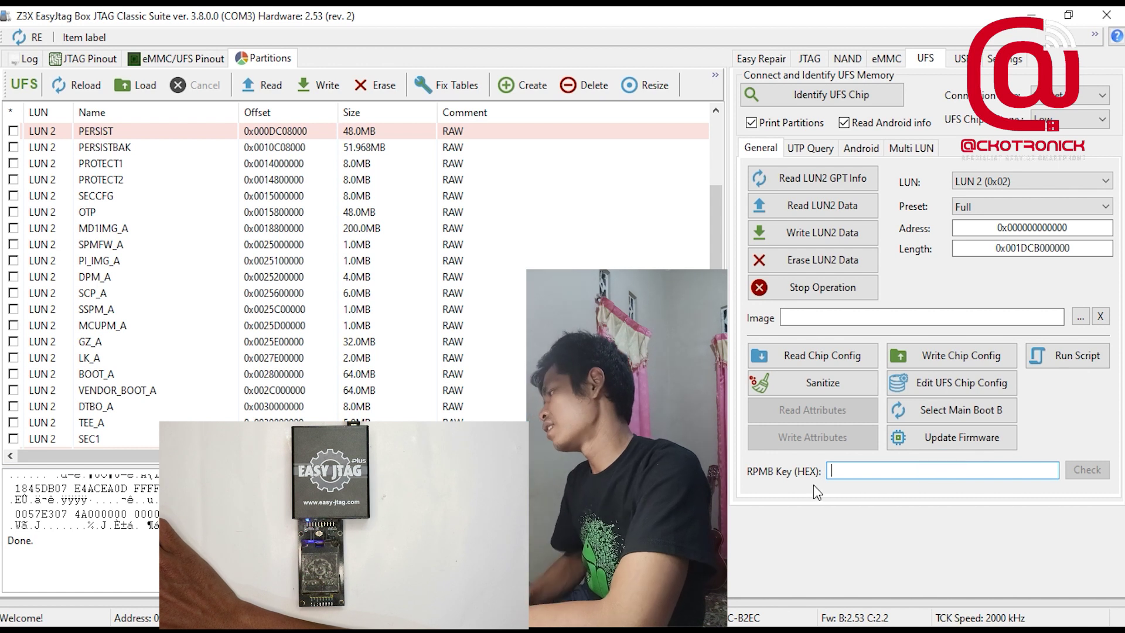
- Enter the RPMB key in hexadecimal and check it against the UFS chip
type("000000")
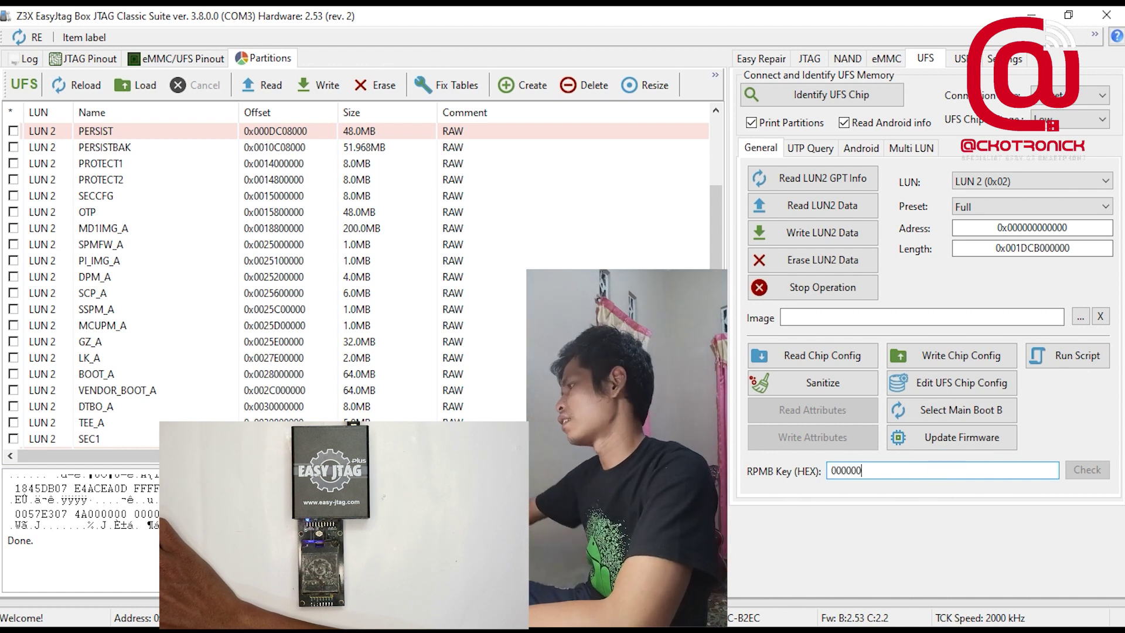
type("00000000000000000000000000000000000000000000")
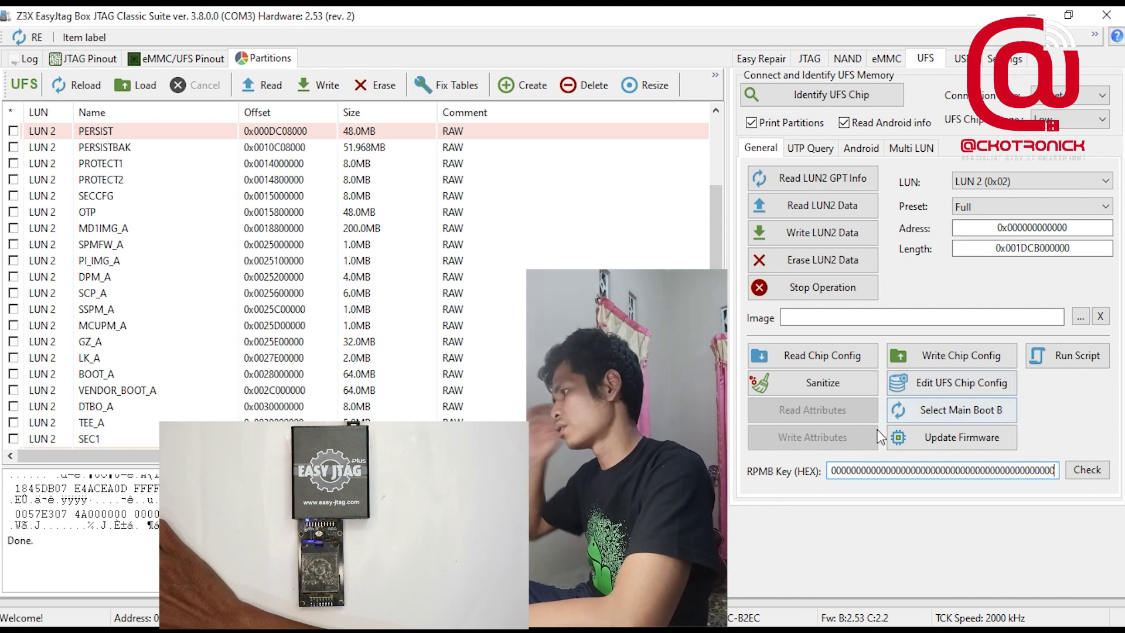
left_click(1085, 468)
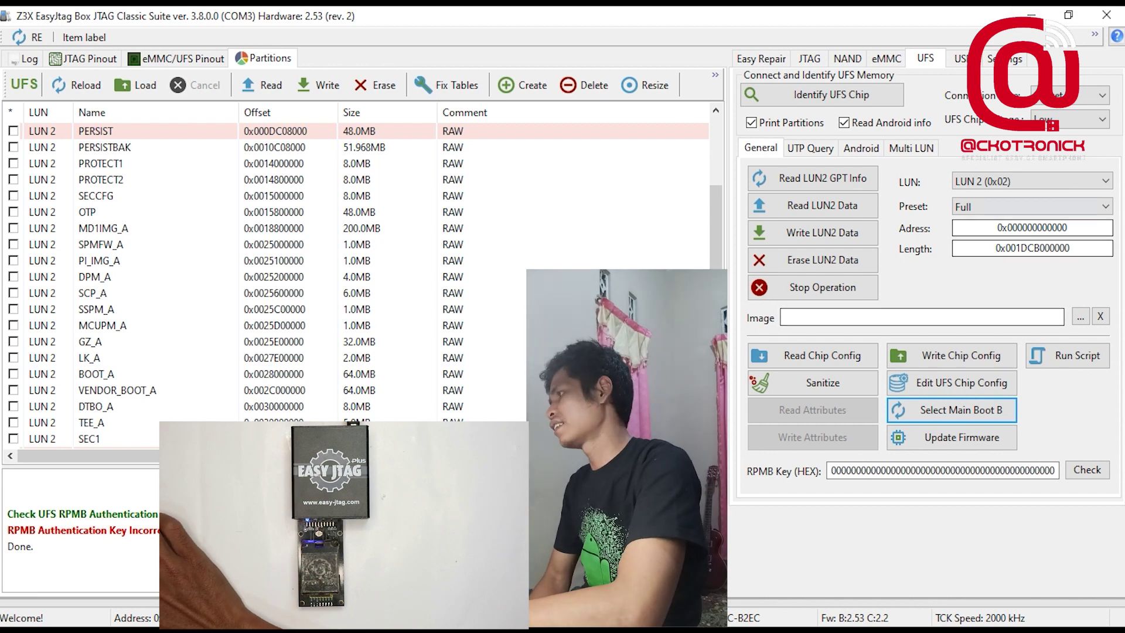
- Show the eMMC connection settings and choose the EasyJTAG2 / E-Socket pinout mode with a 42MHz CLK rate
left_click(900, 59)
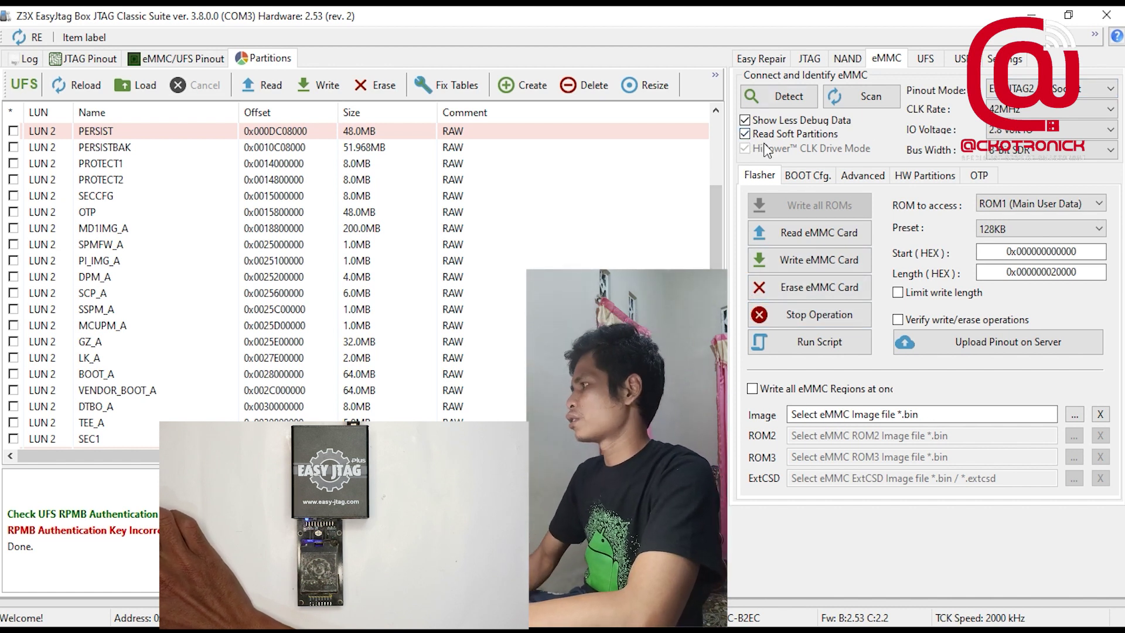
left_click(744, 134)
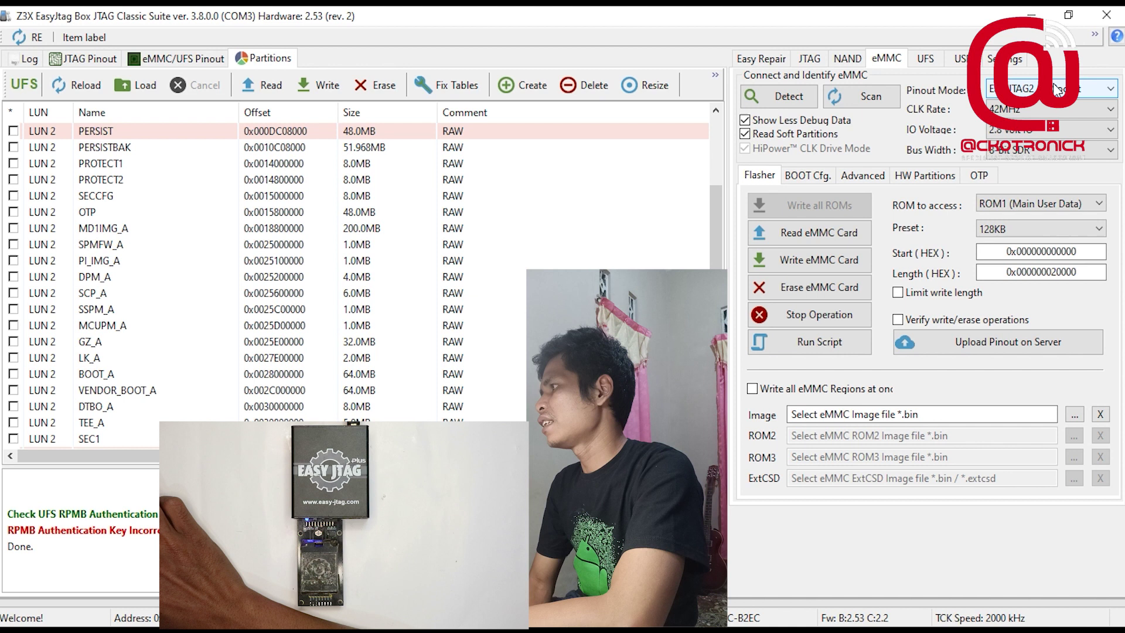
left_click(1052, 87)
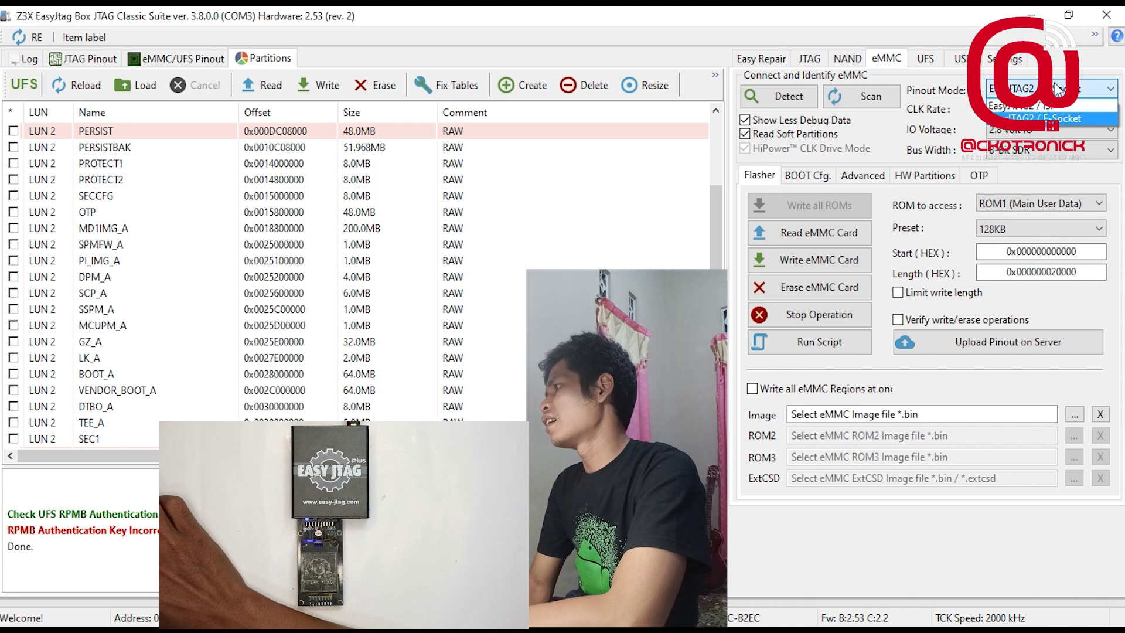
left_click(1058, 123)
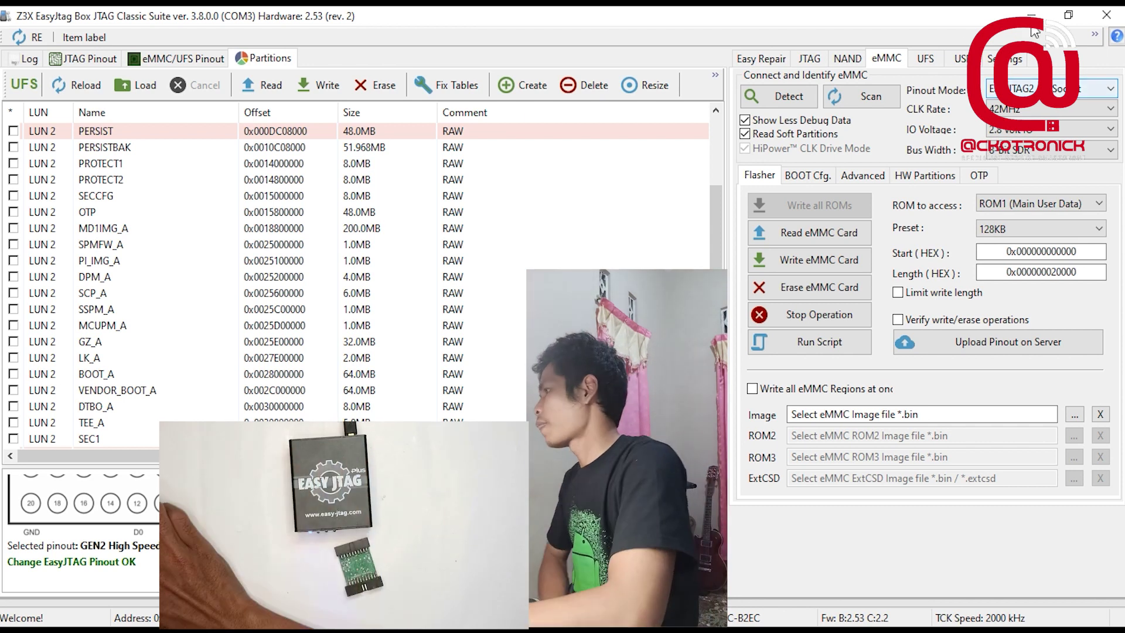
left_click(1039, 112)
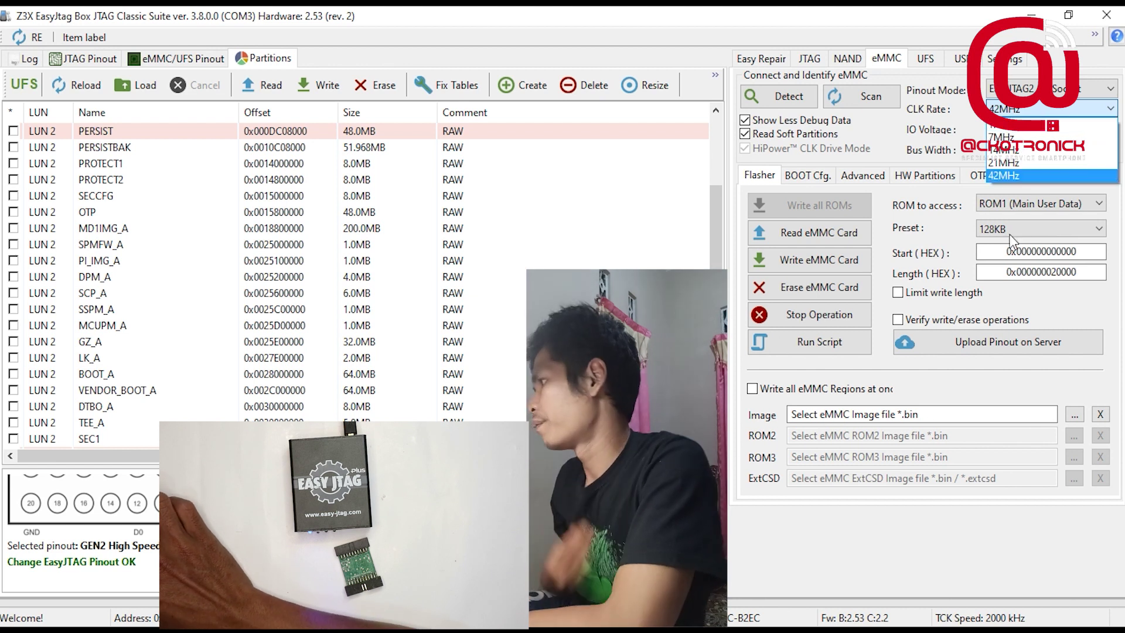
left_click(1019, 175)
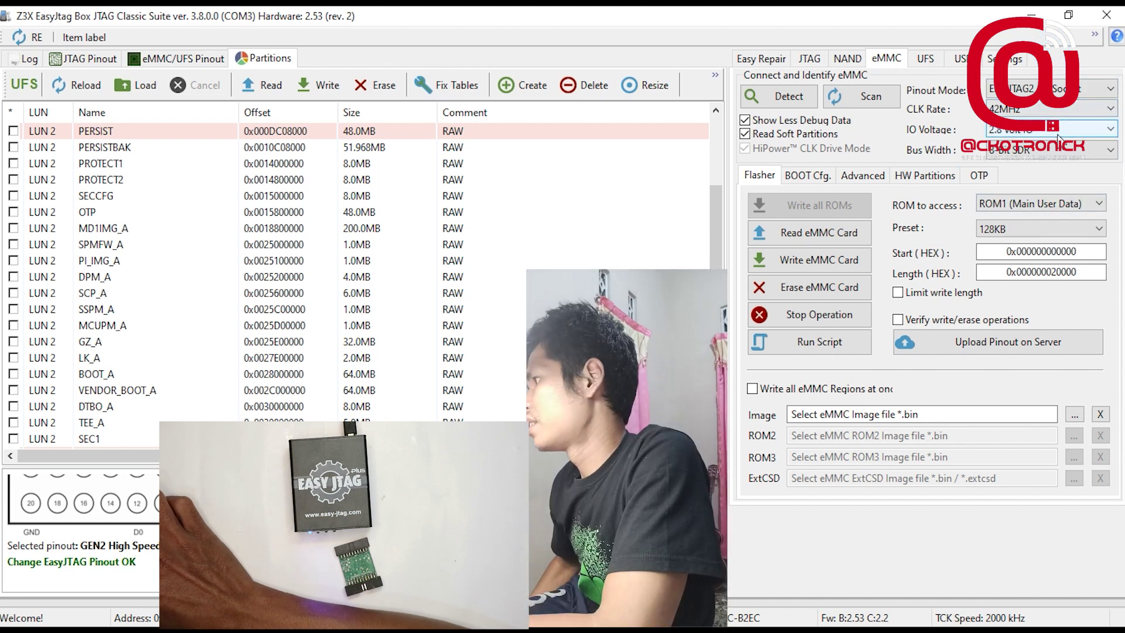
- Set the eMMC IO voltage to 1.8 Volt IO and review the bus width options
left_click(1058, 138)
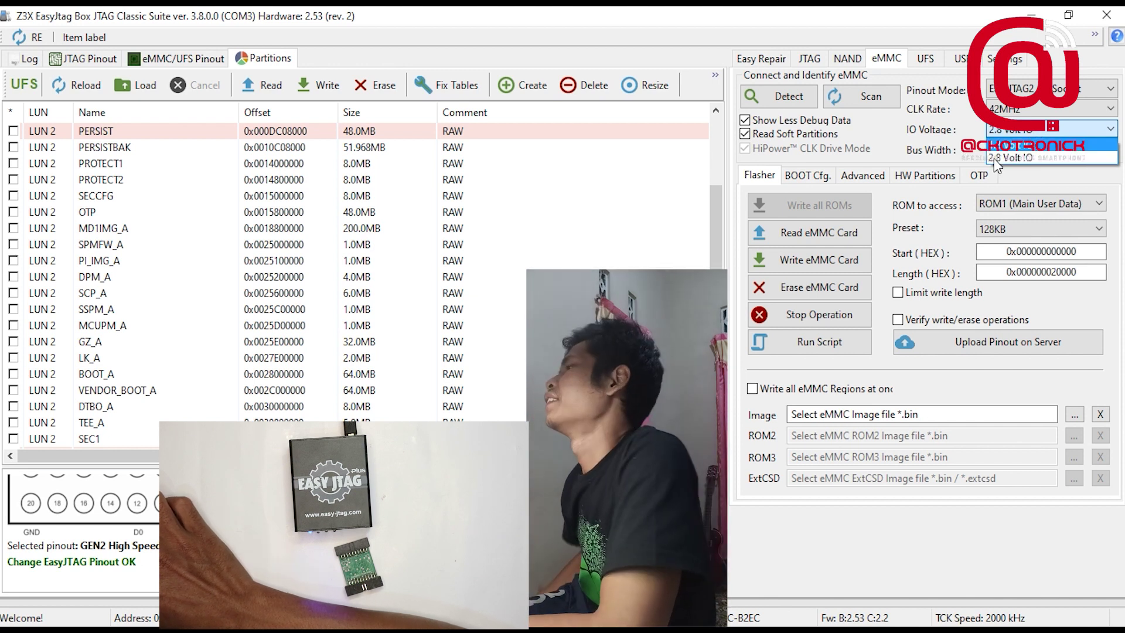
left_click(1025, 144)
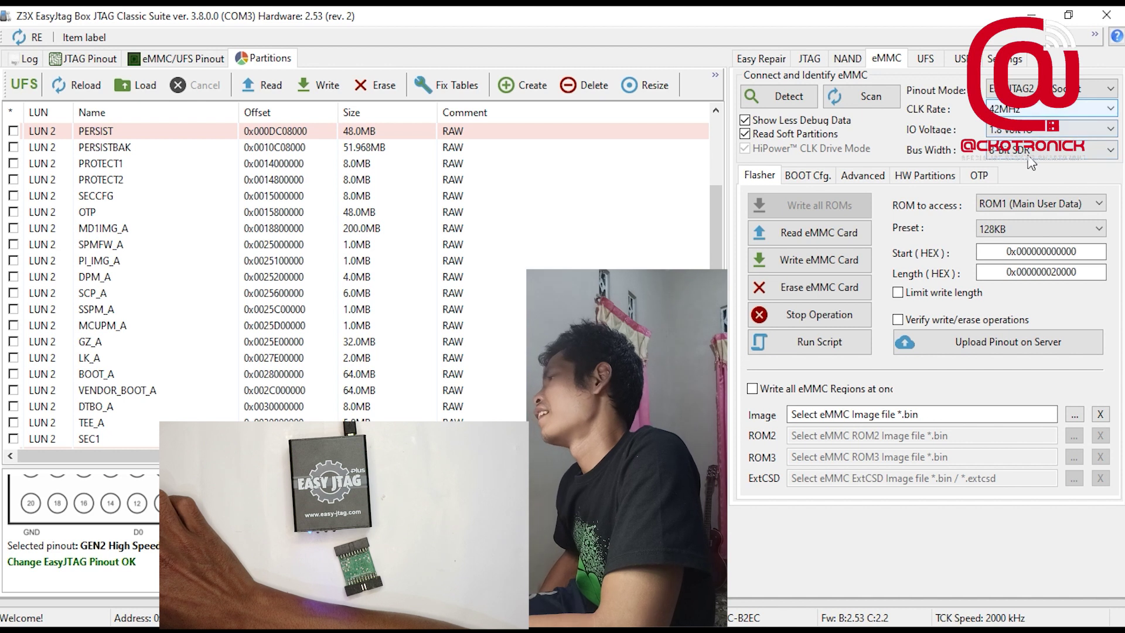
left_click(1016, 130)
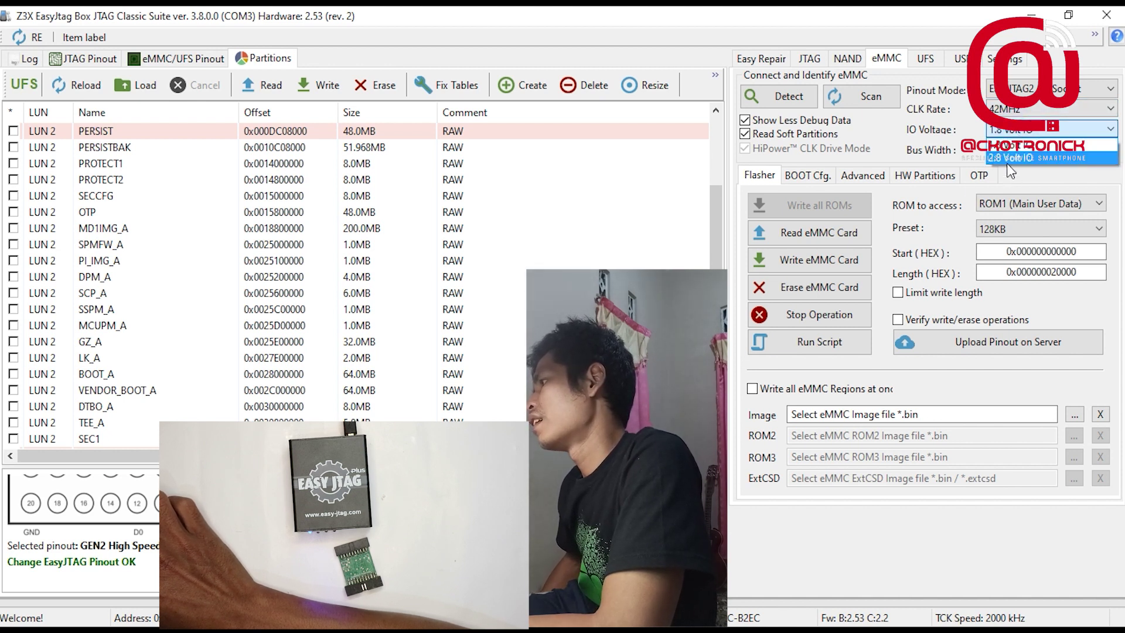
left_click(963, 164)
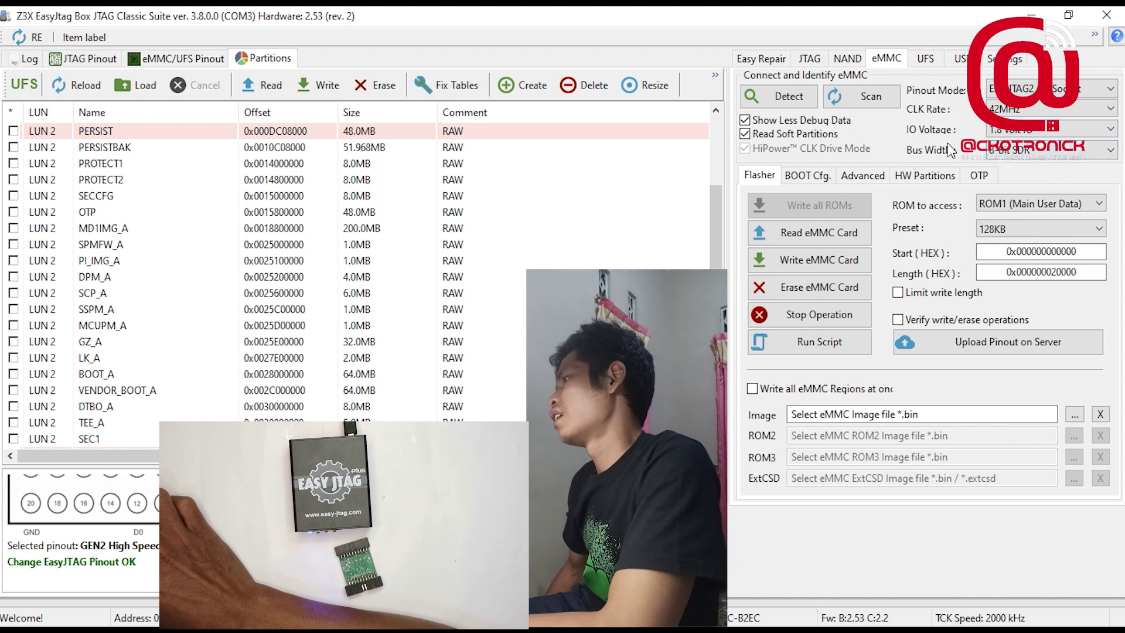
left_click(1025, 153)
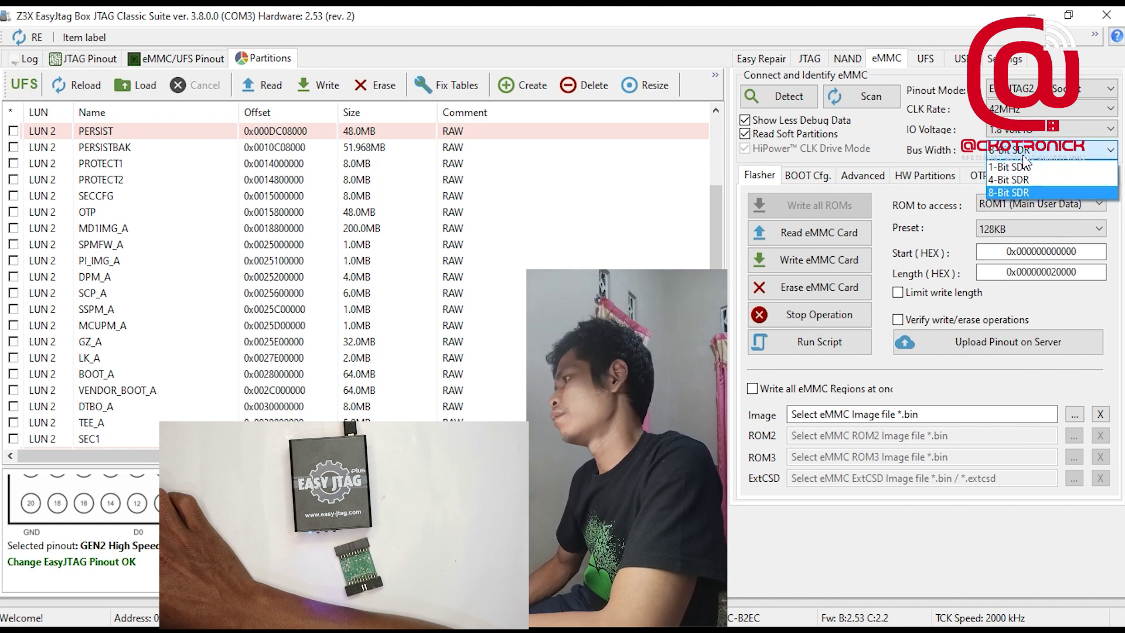
left_click(975, 141)
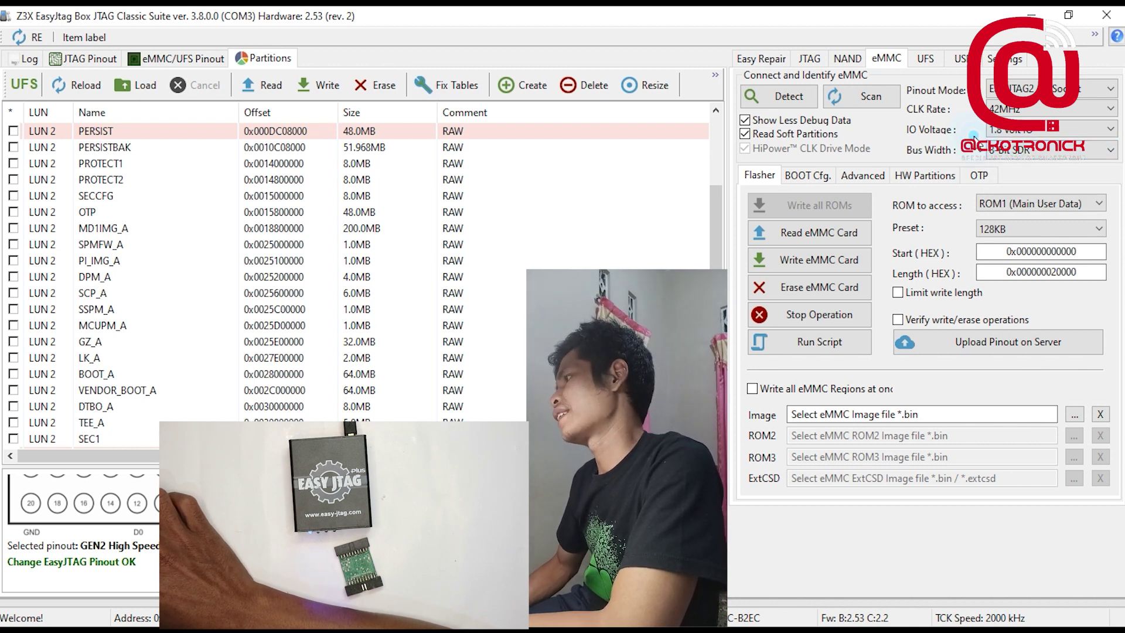
- Try the 1-Bit SDR and 4-Bit SDR eMMC bus widths, and return the bus width to 8-Bit SDR
left_click(1048, 150)
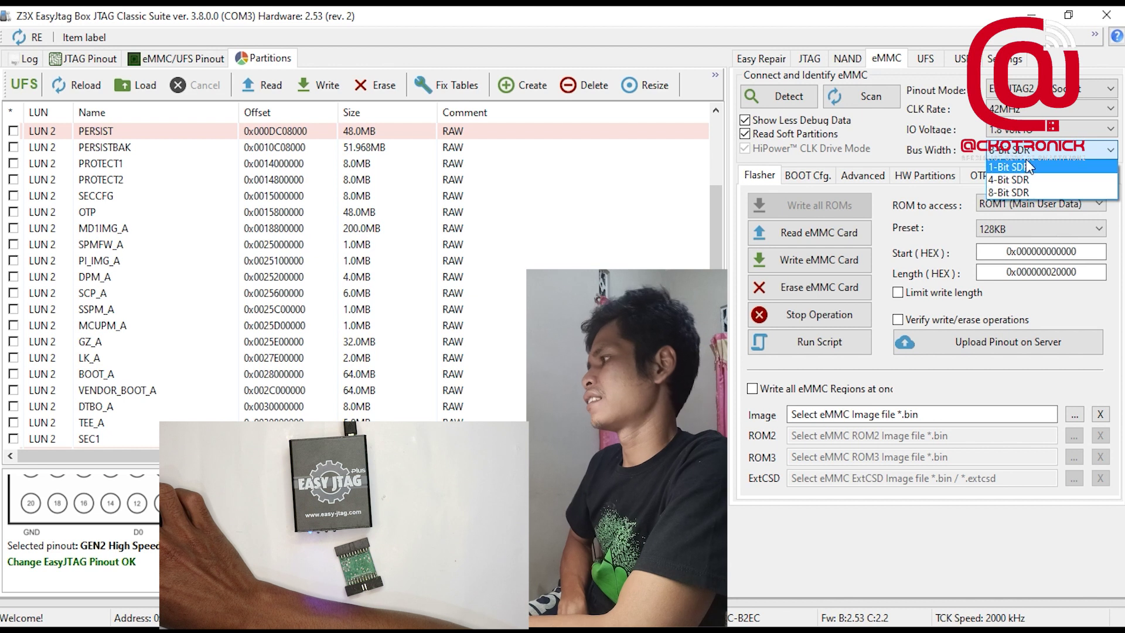
left_click(952, 144)
left_click(996, 150)
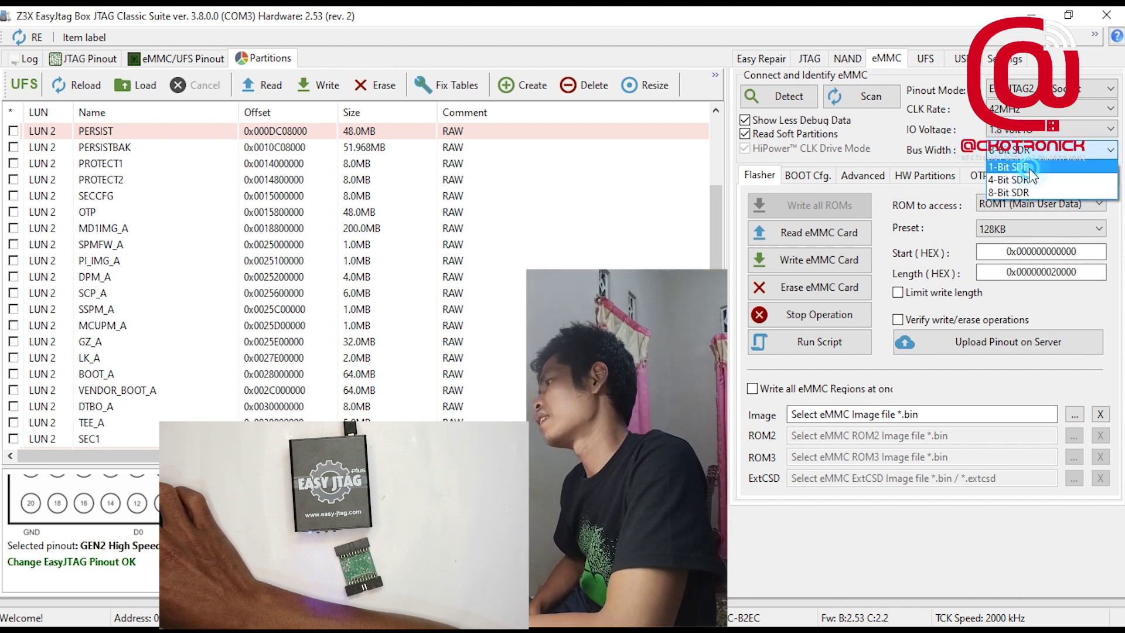
left_click(1029, 168)
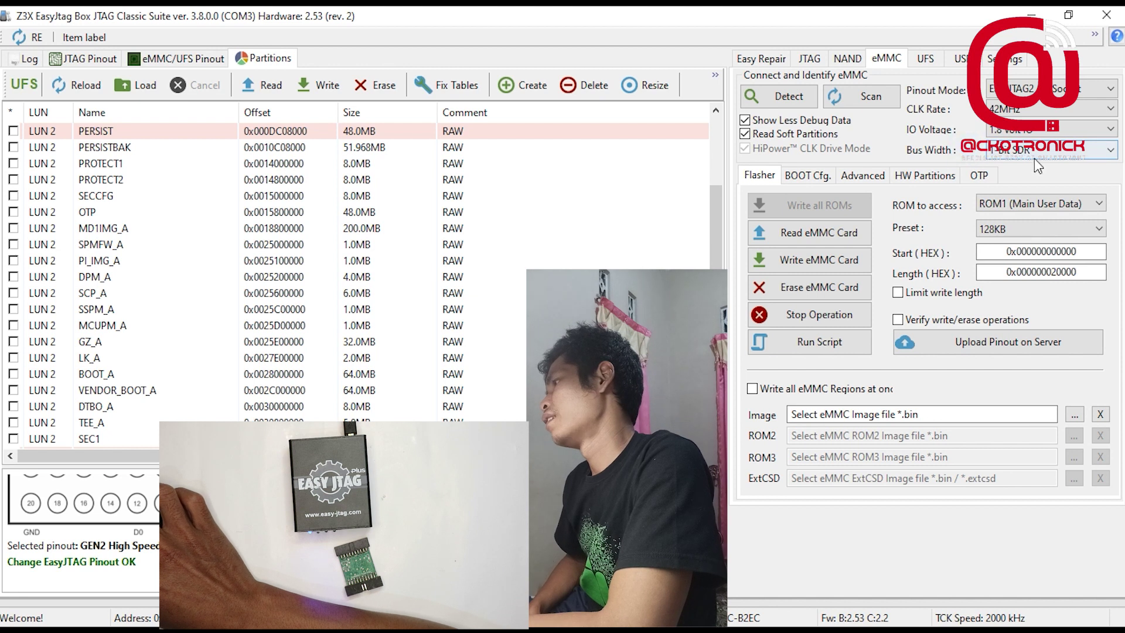
left_click(1034, 156)
left_click(1038, 174)
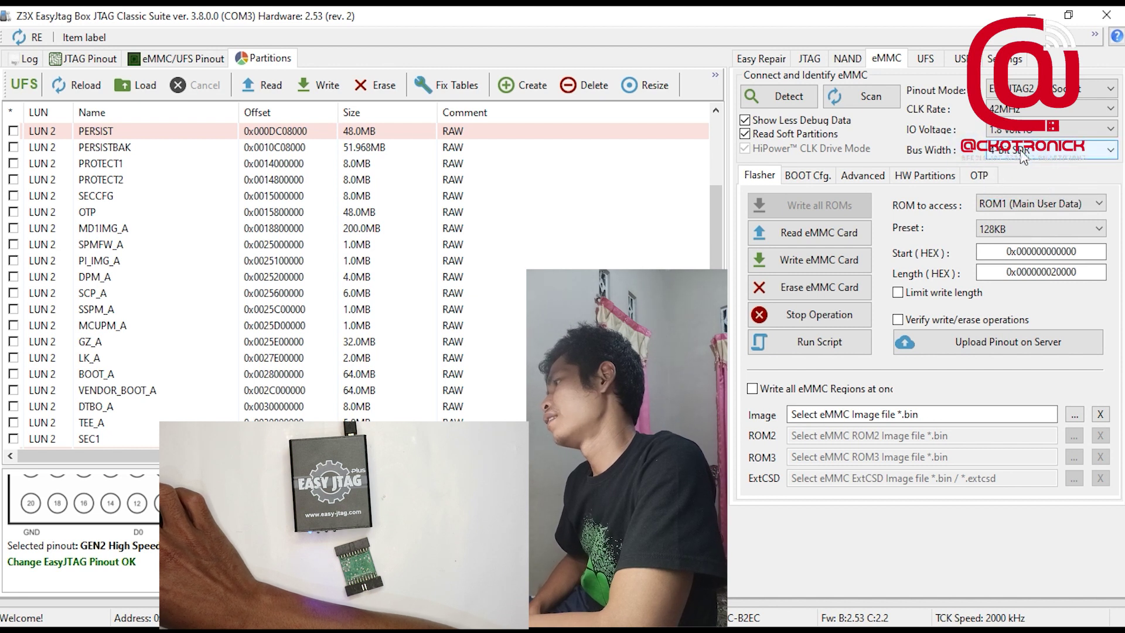
left_click(1022, 155)
left_click(1027, 186)
left_click(1011, 152)
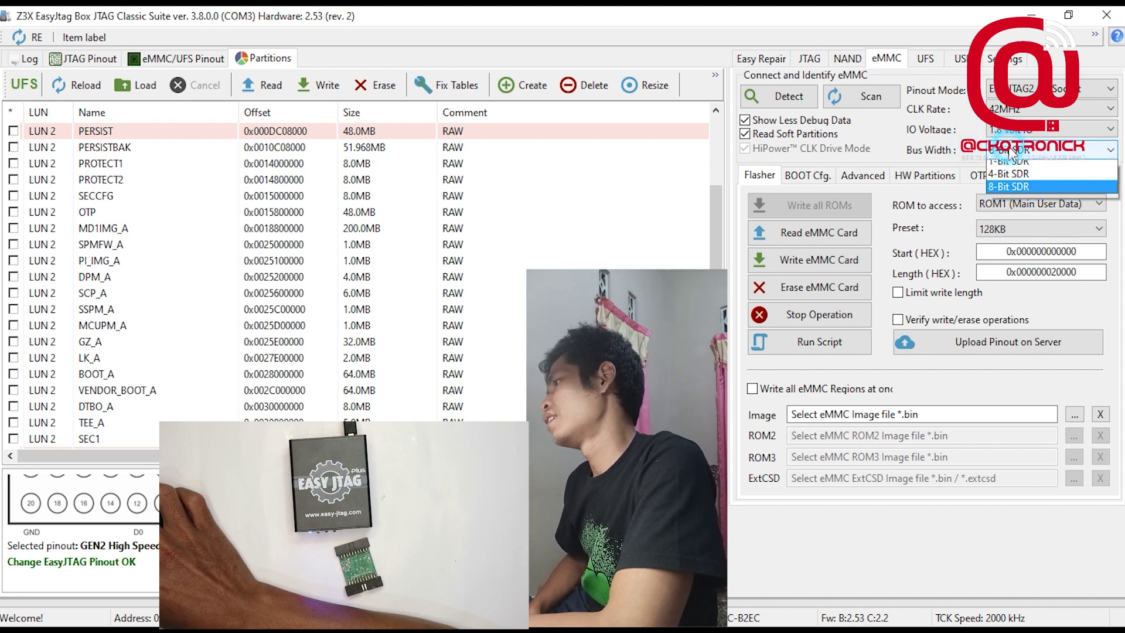
left_click(864, 195)
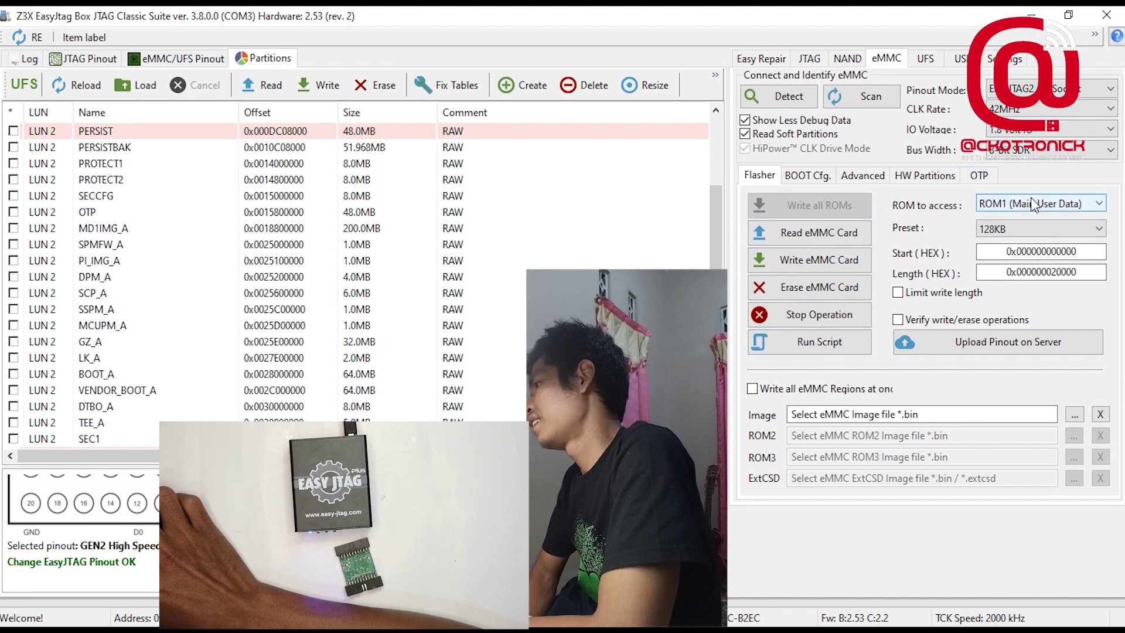
- Review the ROM regions offered for access and the size and partition presets for the eMMC flasher, without changing either
left_click(1015, 207)
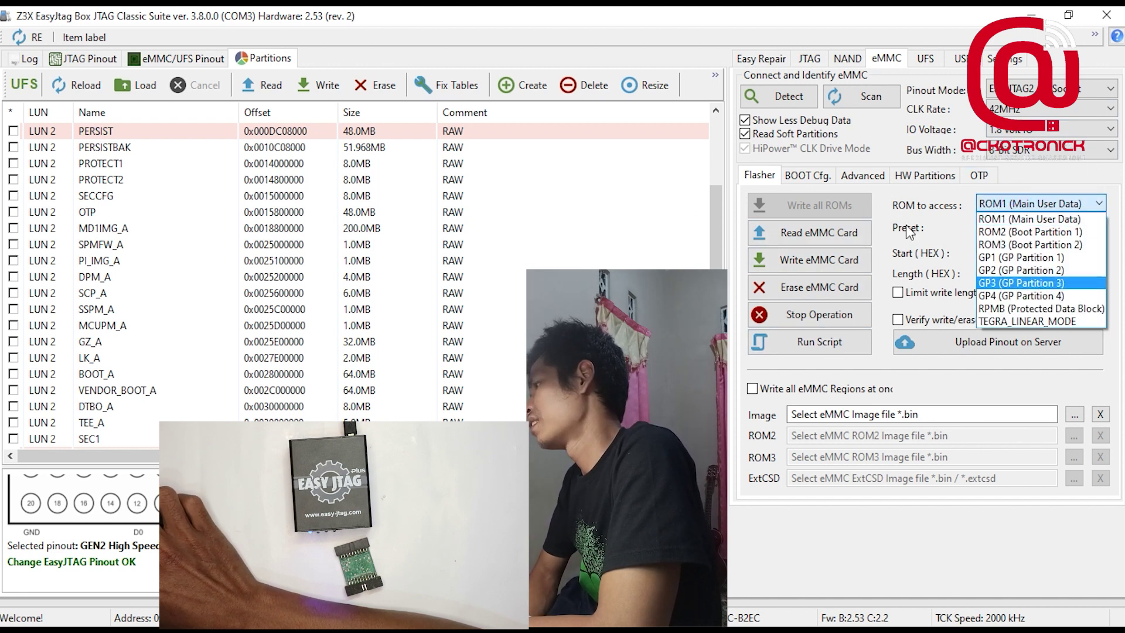
left_click(997, 204)
left_click(1009, 231)
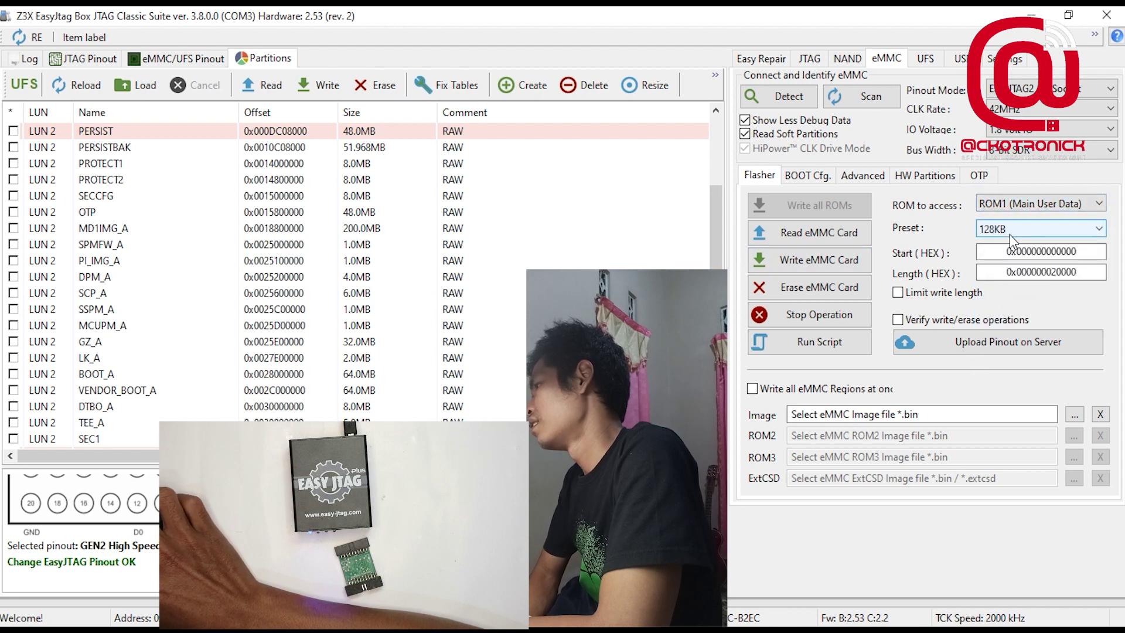
scroll(1050, 368, "down", 7)
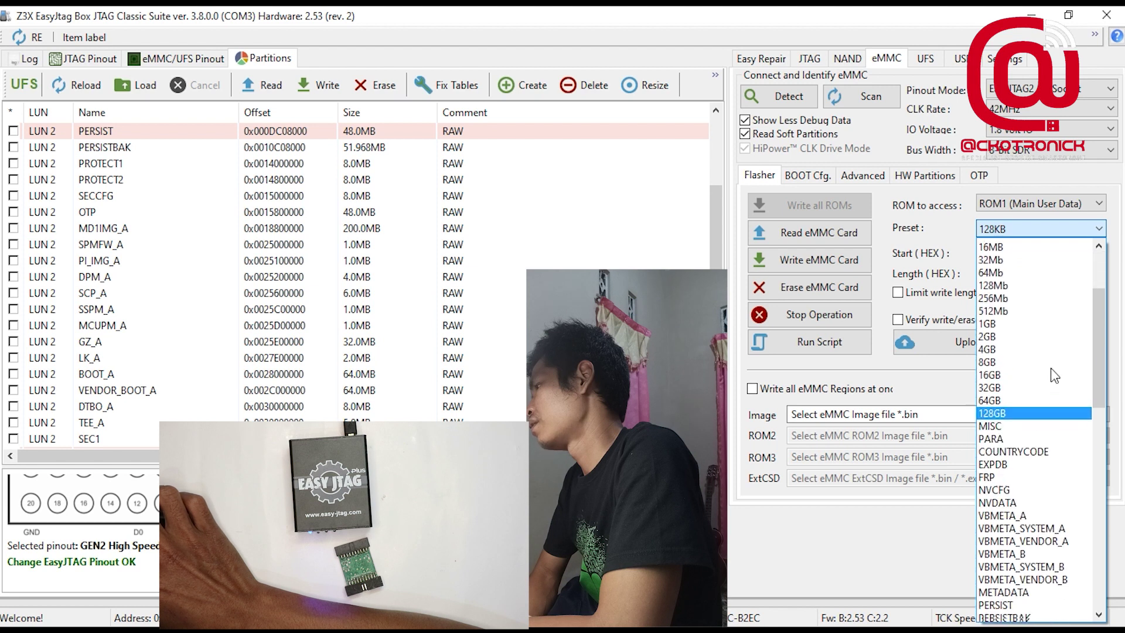
scroll(1064, 347, "down", 5)
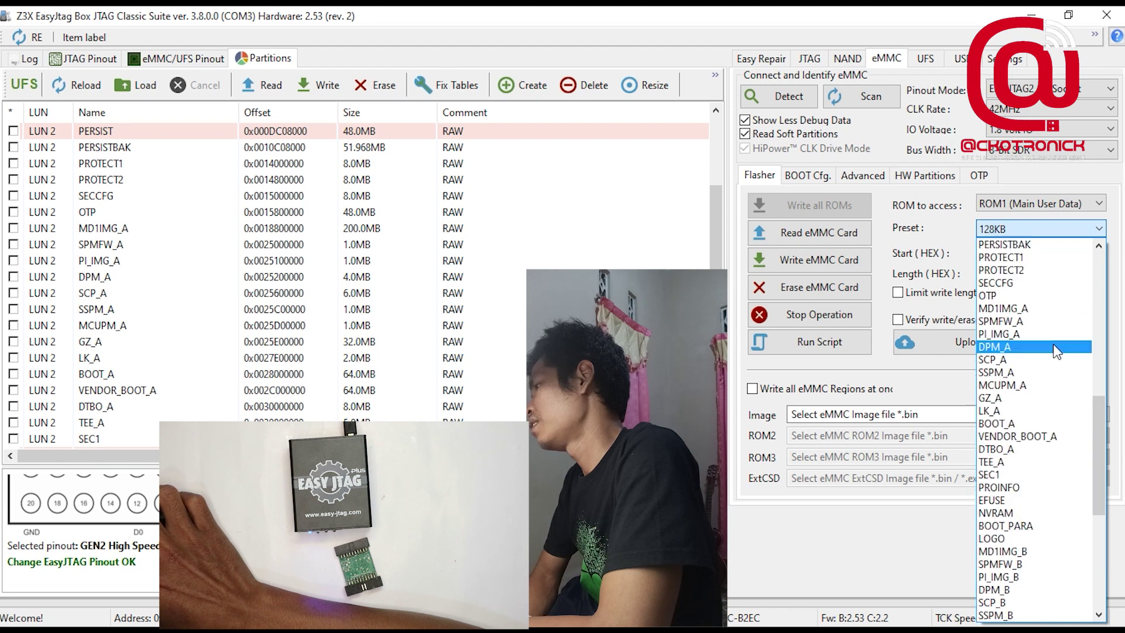
scroll(1032, 331, "up", 6)
left_click(1004, 204)
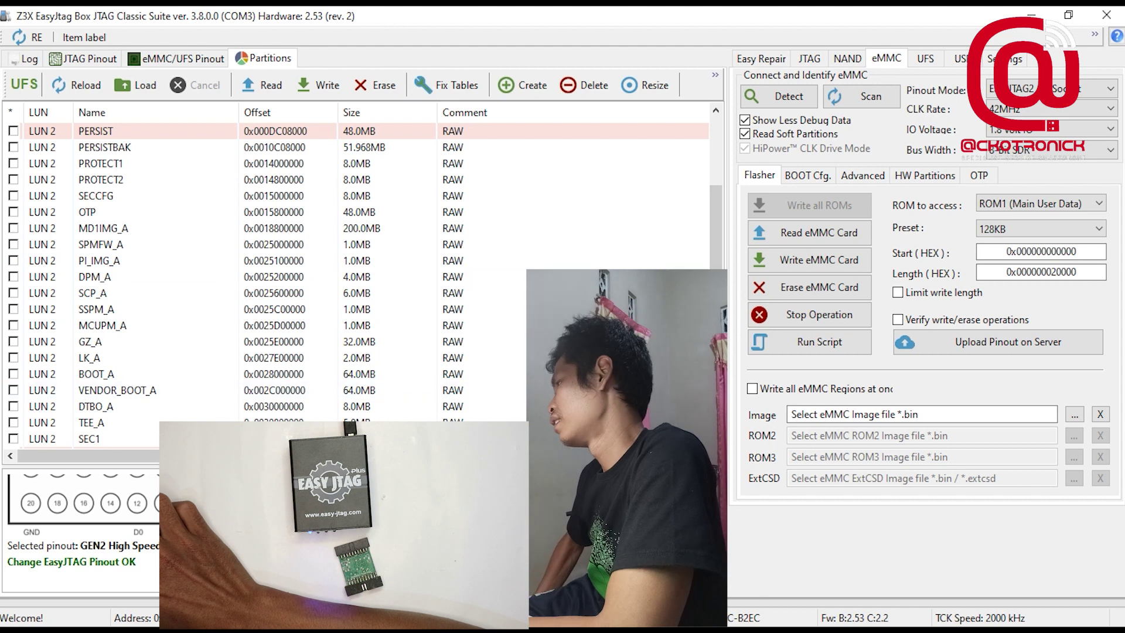
- Show the log and look over the box pinout diagram and card activation entries
scroll(234, 527, "up", 1)
left_click(26, 58)
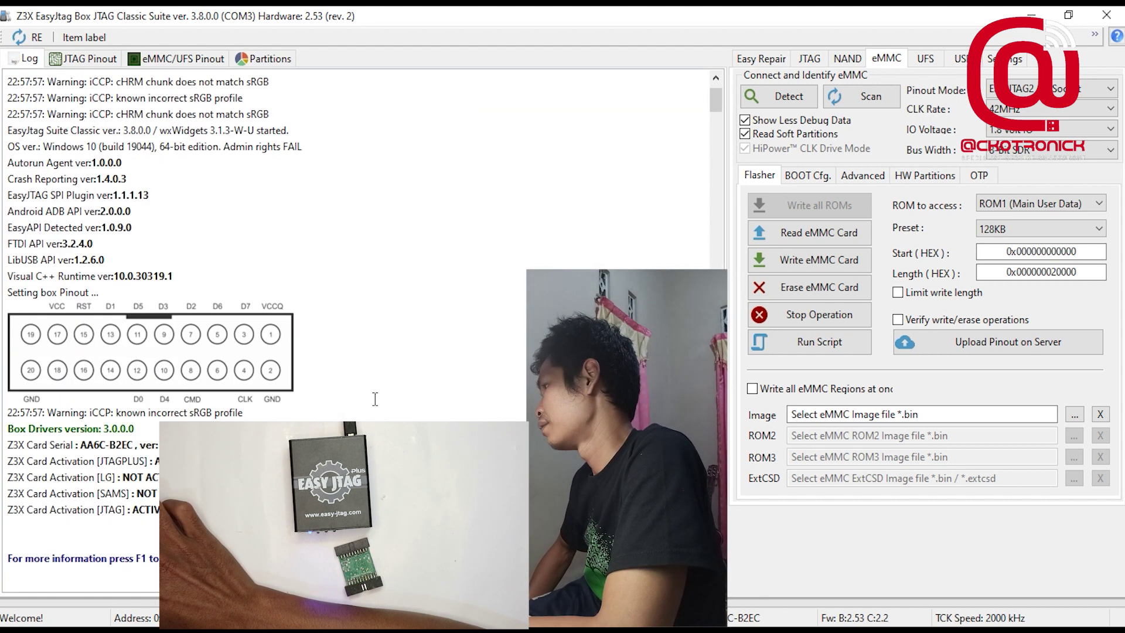
scroll(178, 235, "down", 2)
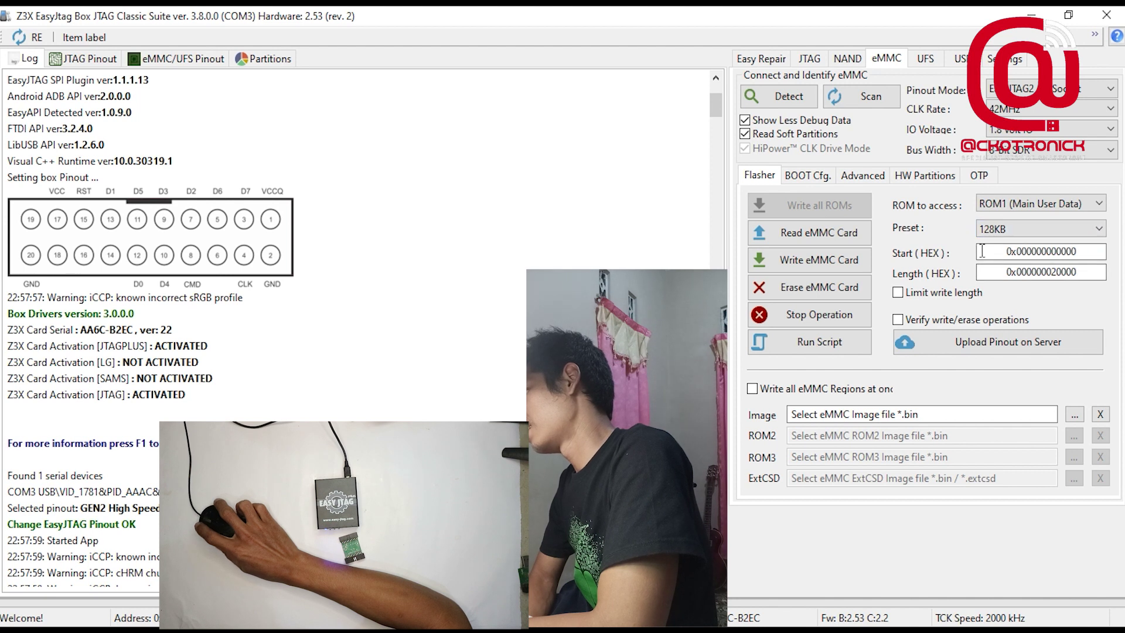
- Examine the hexadecimal start and length values of the eMMC flasher, and enable writing all eMMC regions at once
left_click_drag(982, 250, 1109, 254)
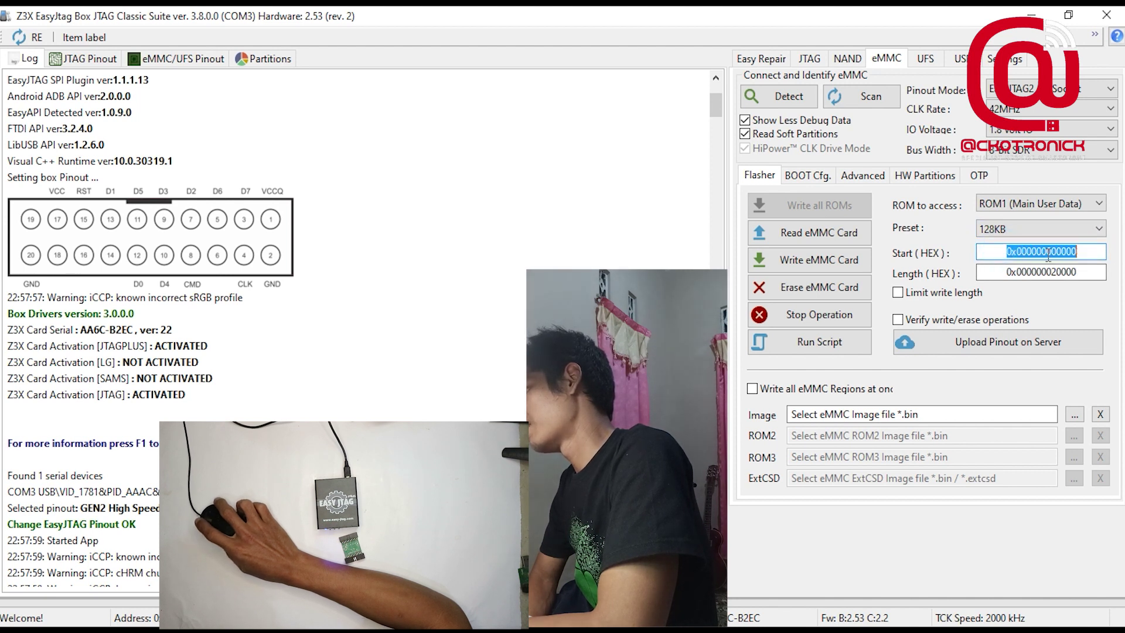
left_click(1092, 254)
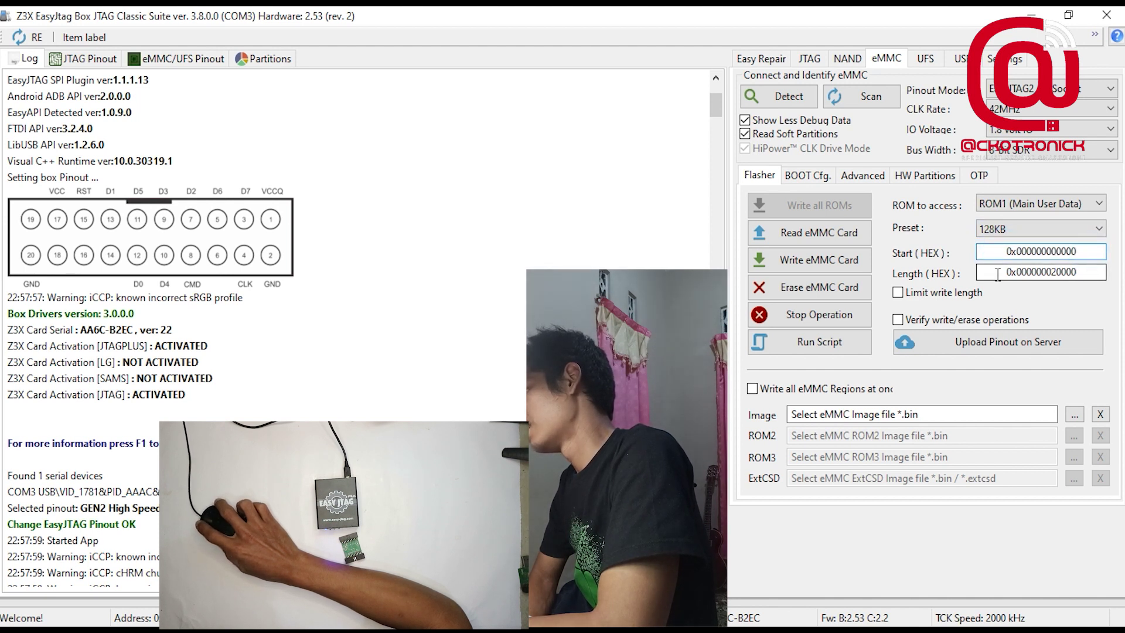
left_click(1082, 273)
left_click_drag(1082, 274, 1001, 274)
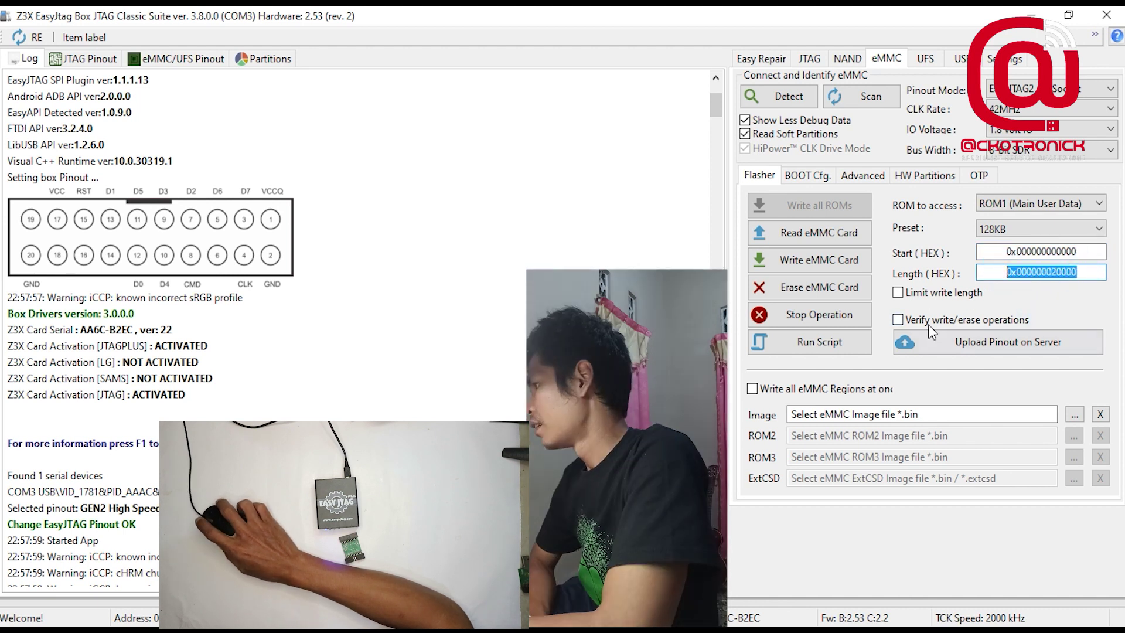
left_click(755, 388)
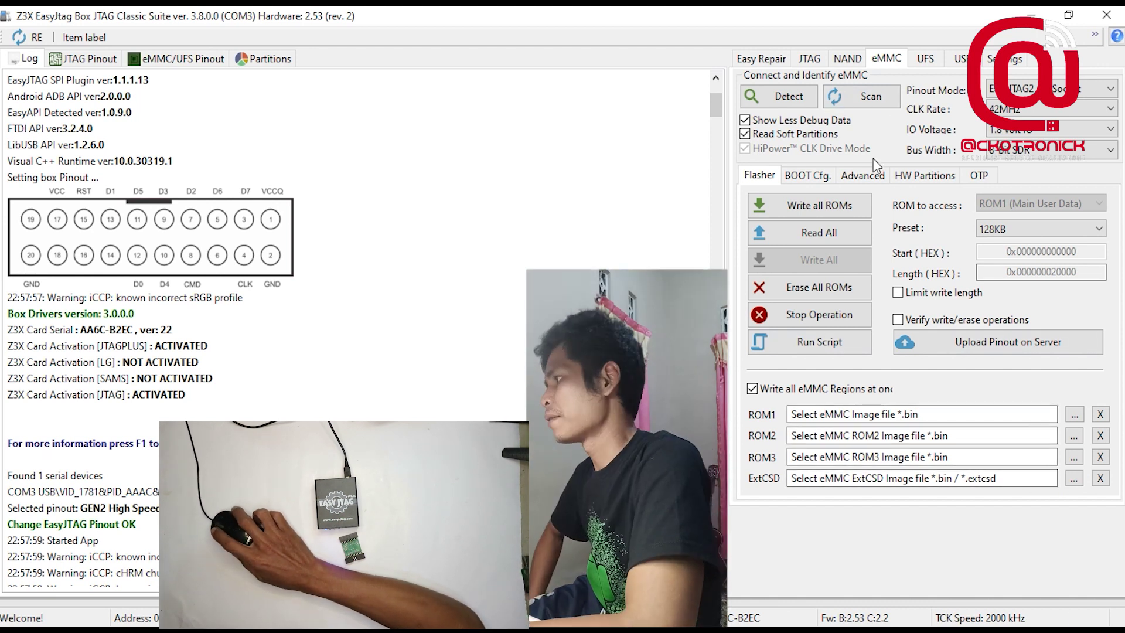
- Show the eMMC boot configuration and review the BOOT_PARTITION_EN options without changing the selection
left_click(804, 179)
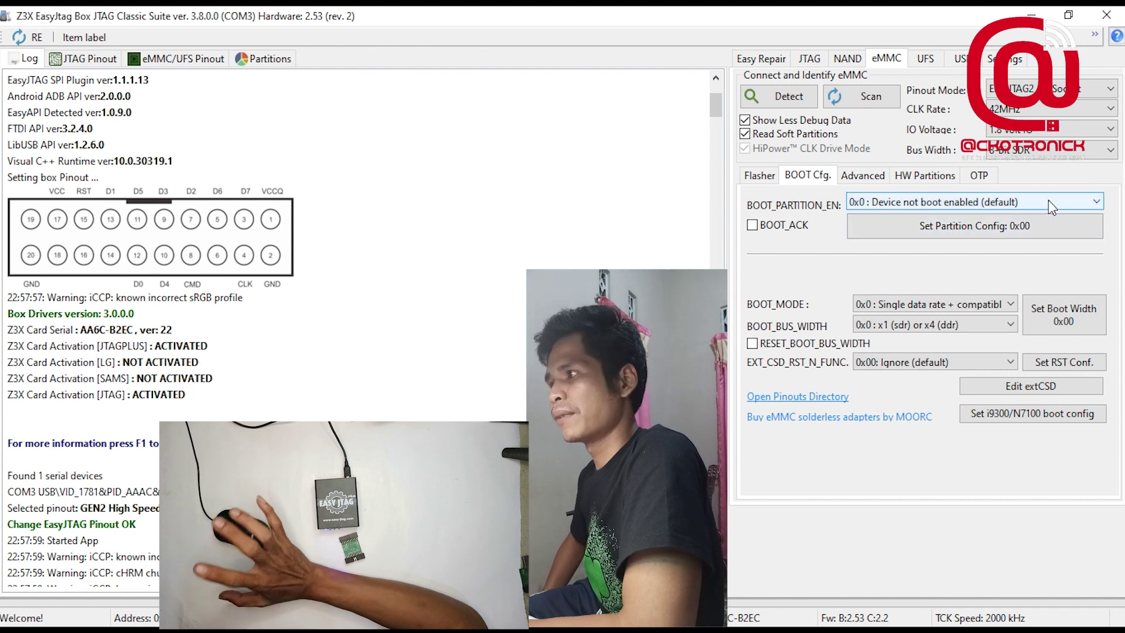
left_click(1083, 200)
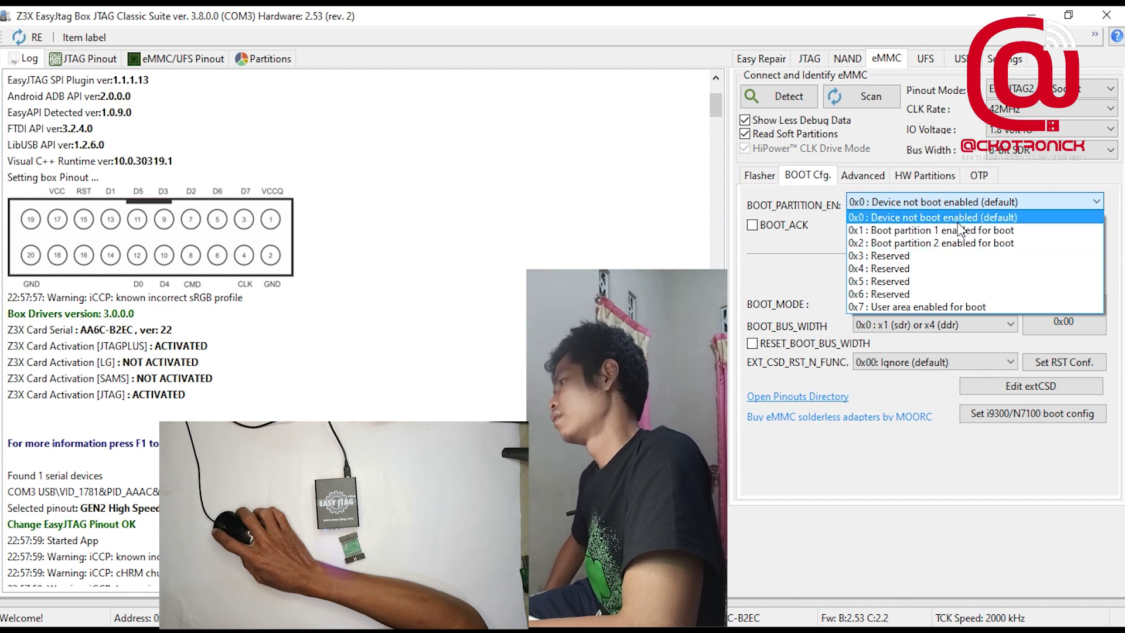
left_click(771, 265)
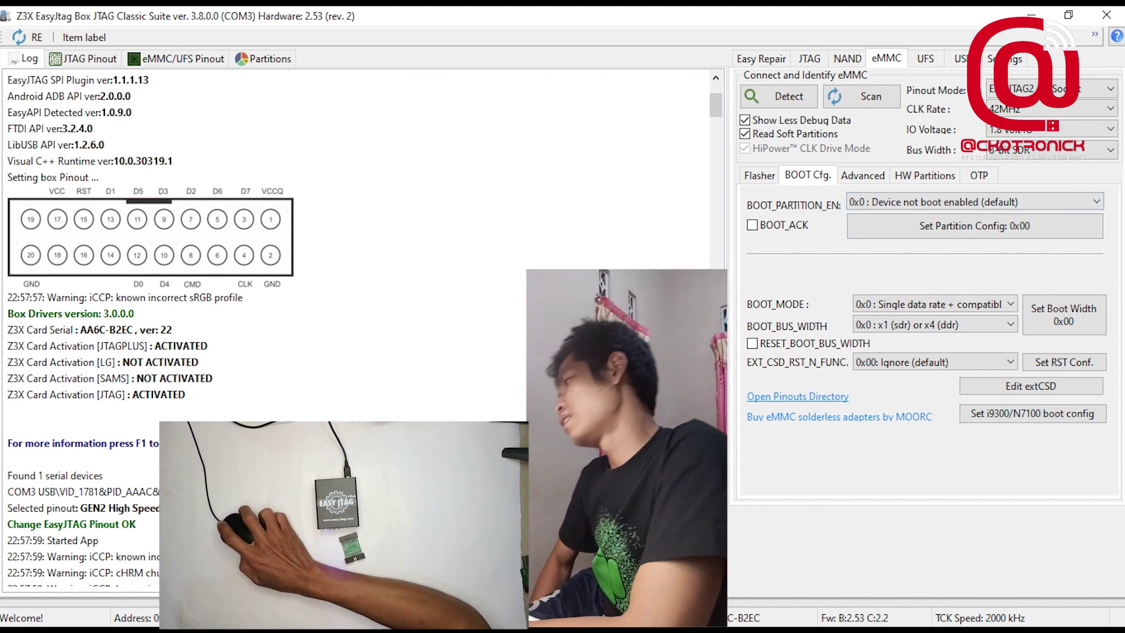
- Show the advanced eMMC functions and review the universal, Samsung and SanDisk custom operations without selecting another one
left_click(881, 176)
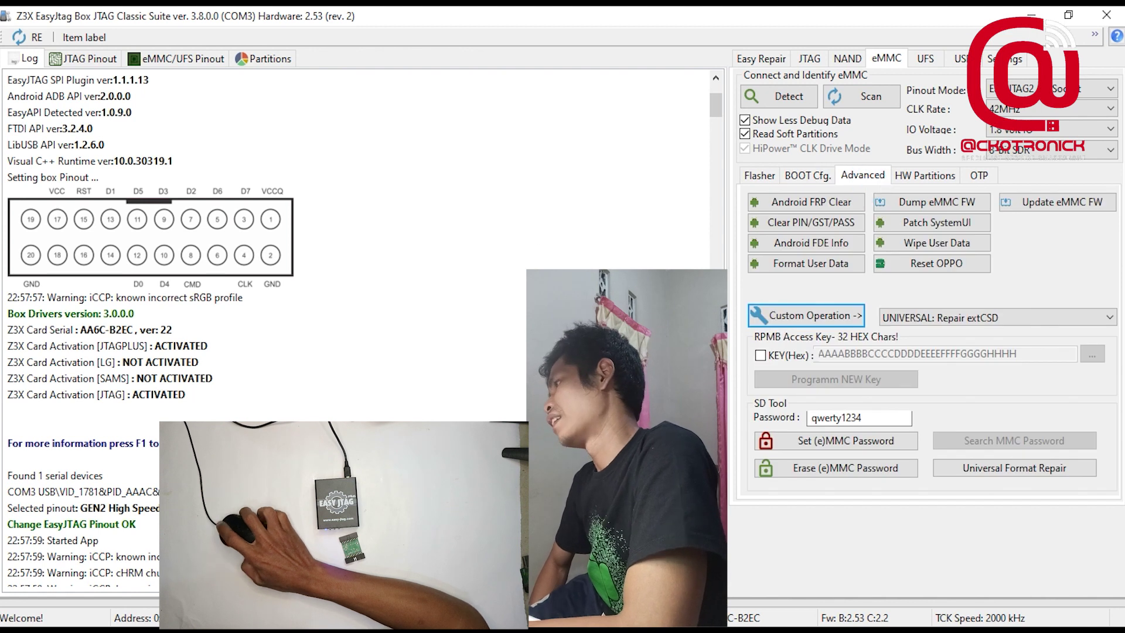
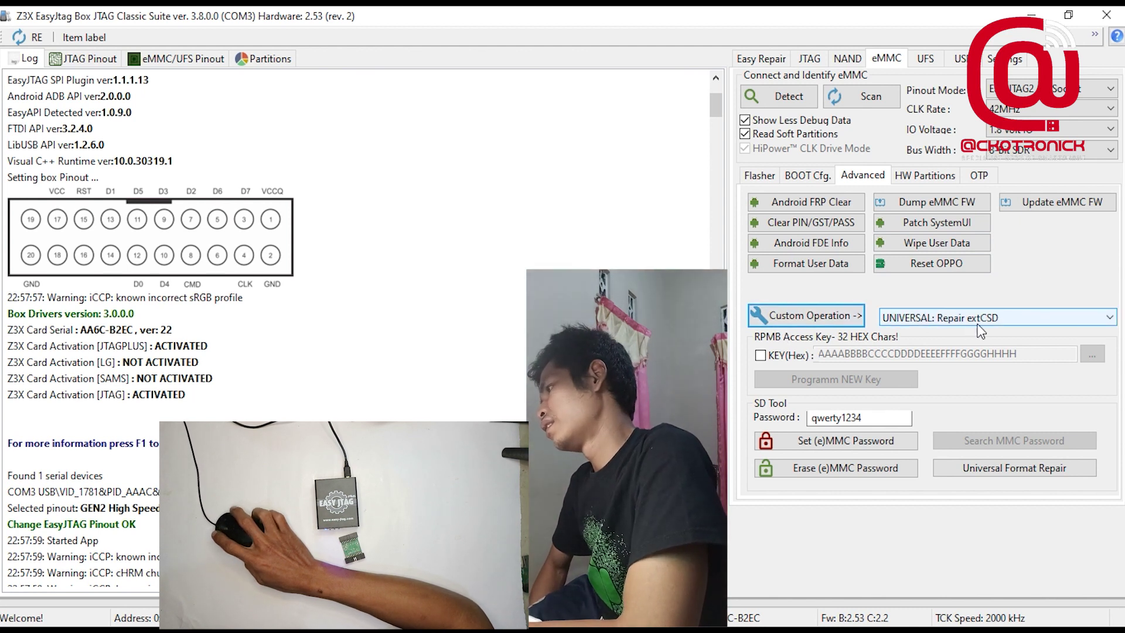
left_click(990, 319)
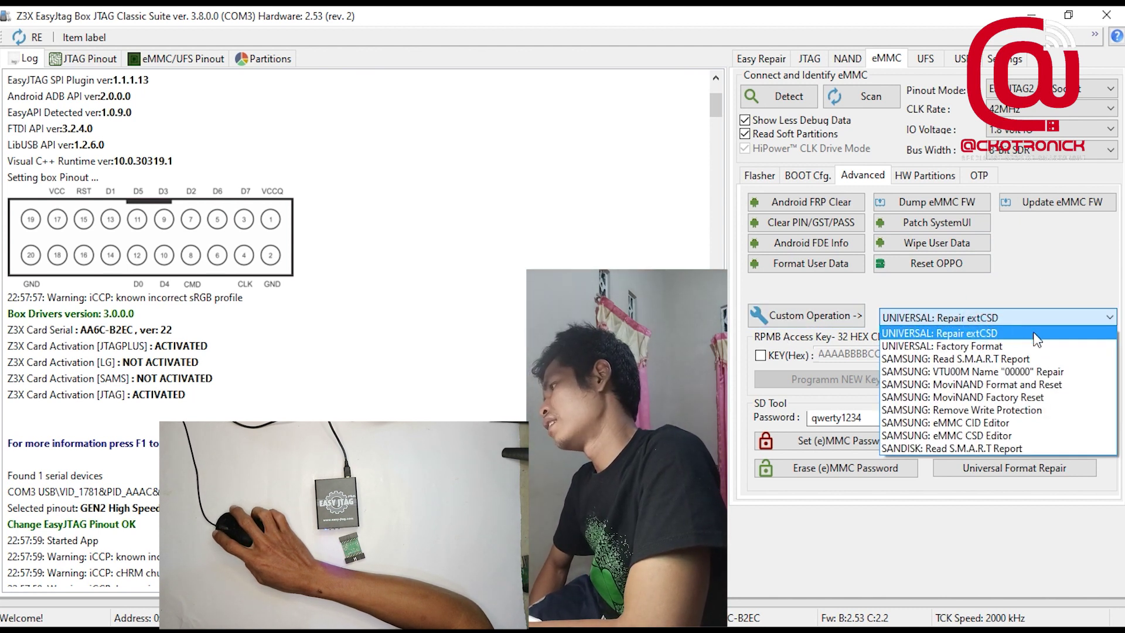
left_click(1025, 315)
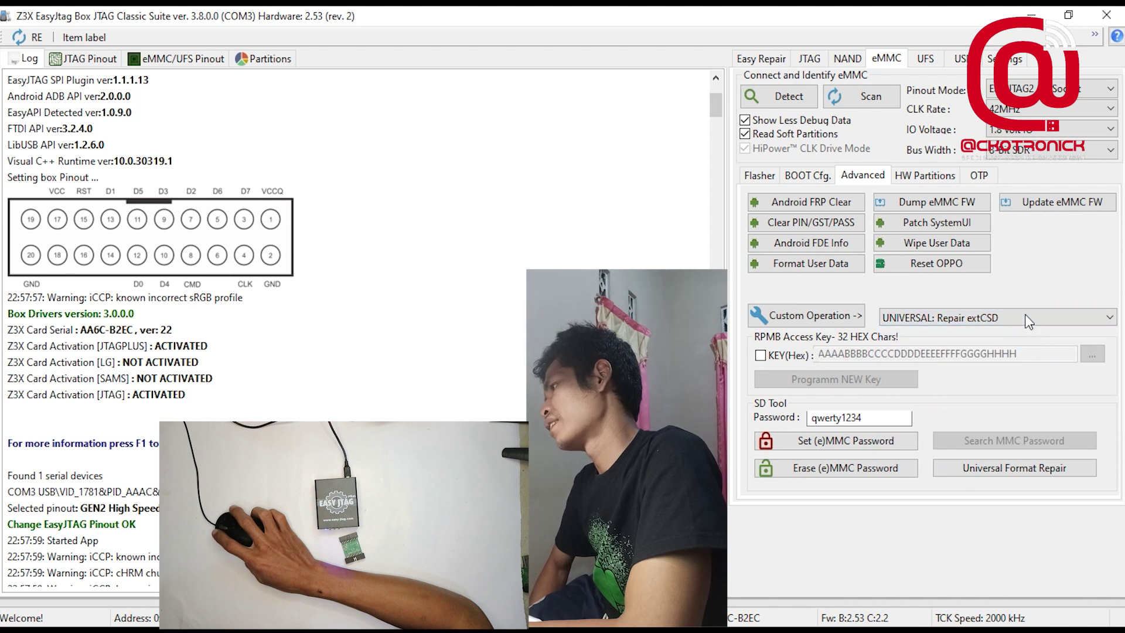
left_click(1020, 315)
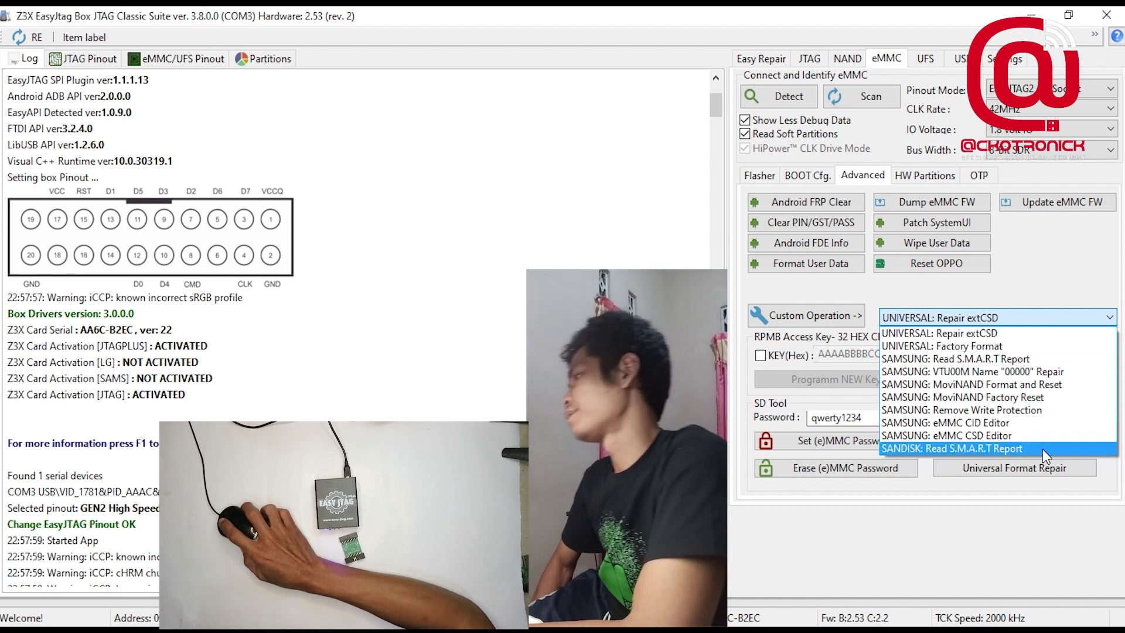
left_click(853, 299)
- Enable the hexadecimal RPMB access key for the eMMC and inspect its key field without changing the key
left_click(759, 355)
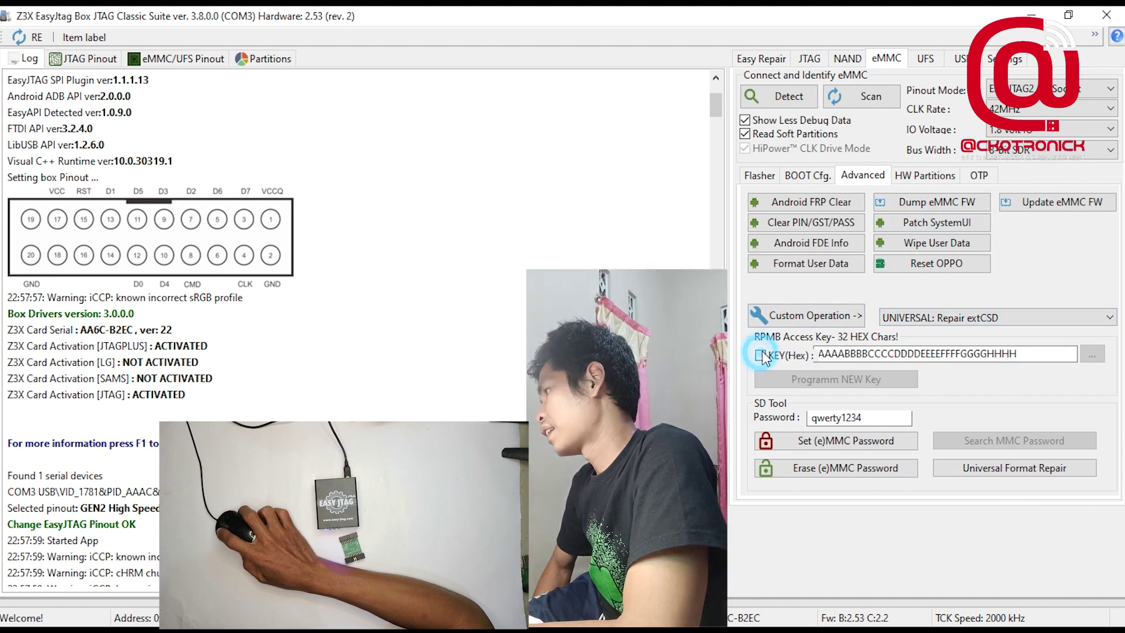
double_click(1026, 354)
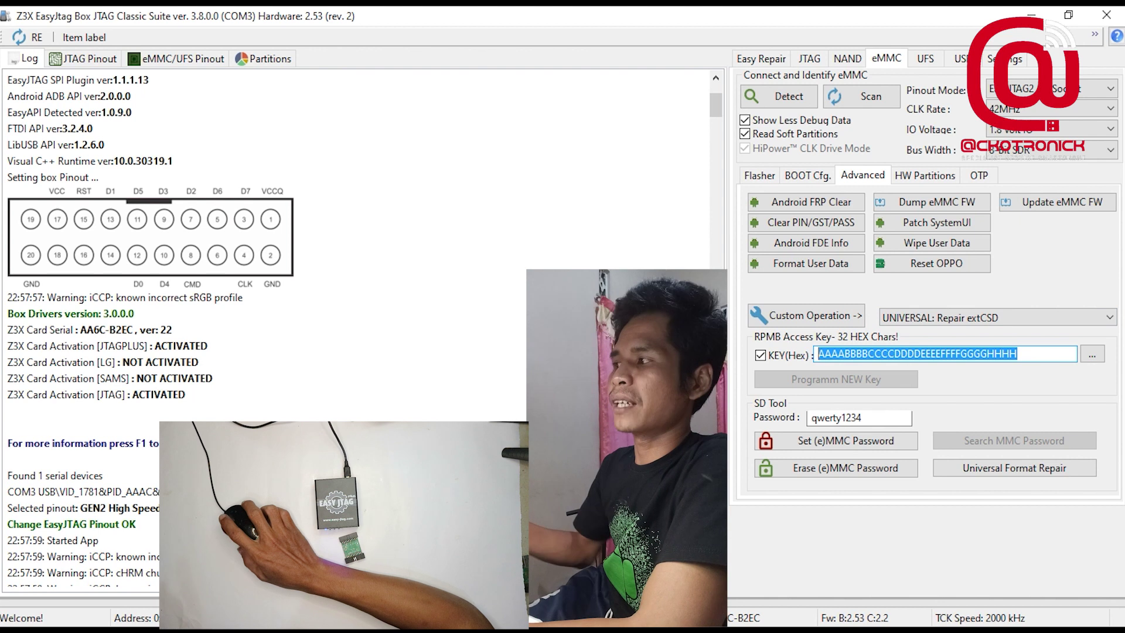
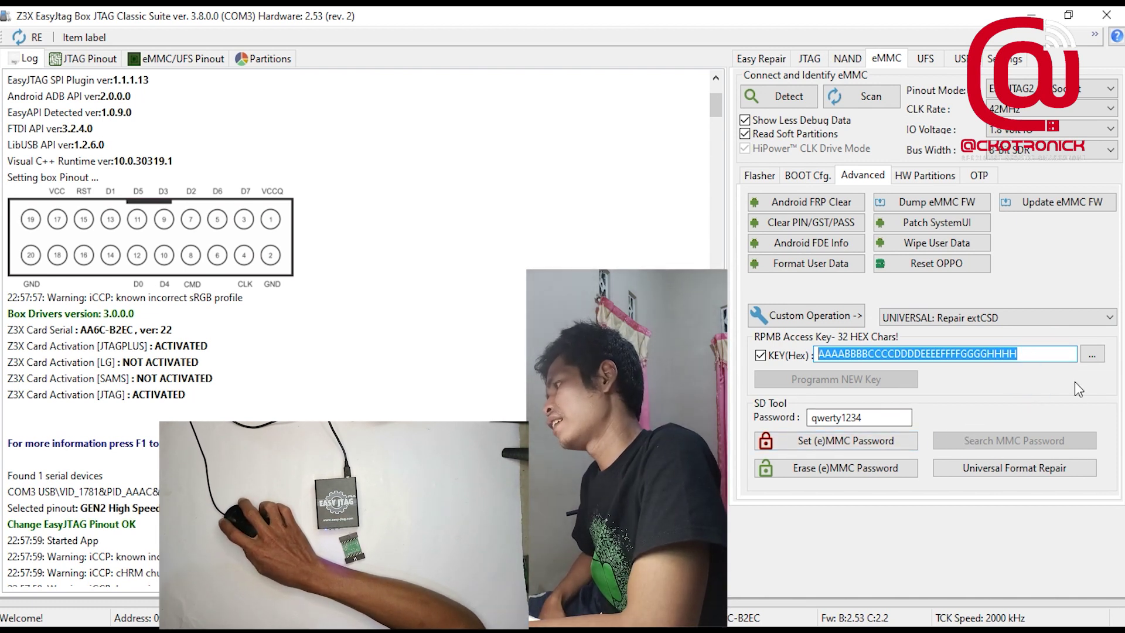
left_click(1039, 350)
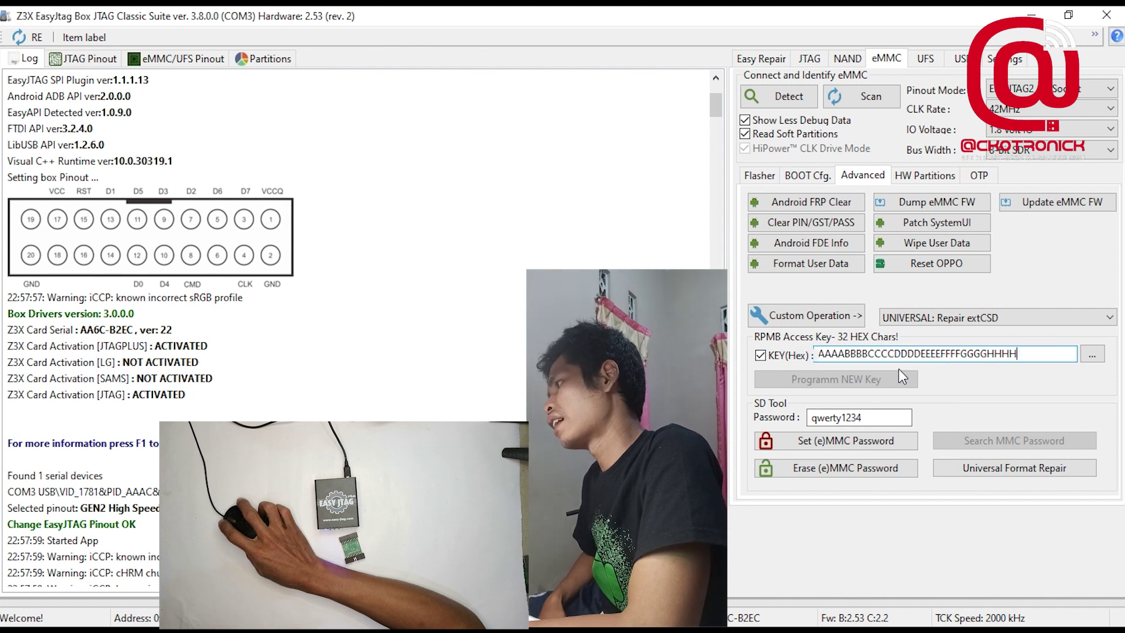
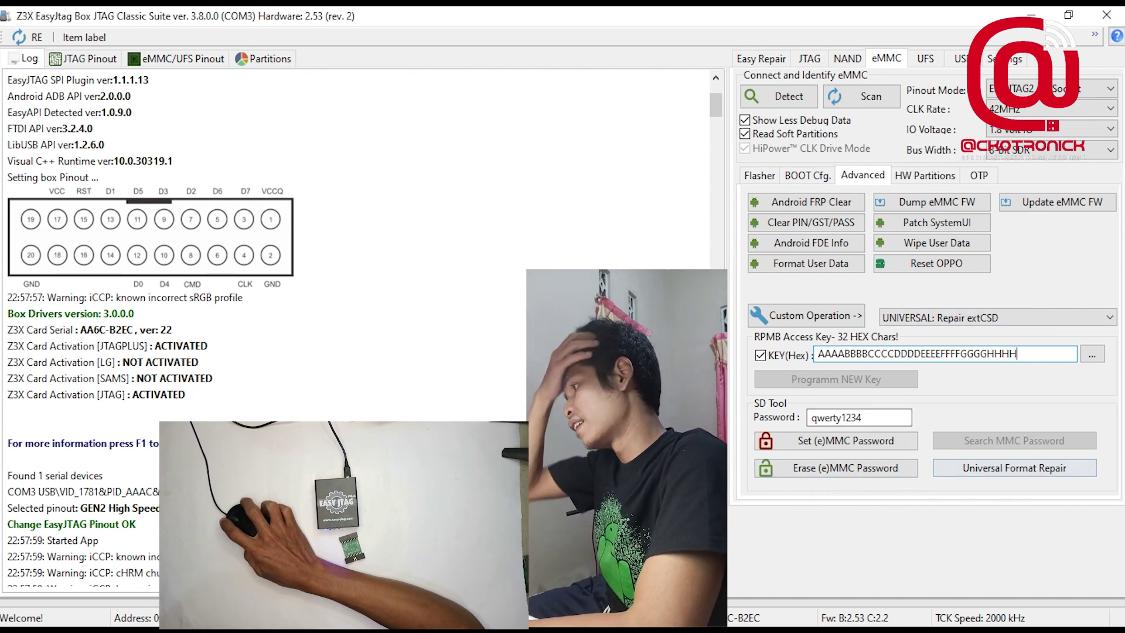
- Look over the eMMC hardware partition size settings and the OTP region tools
left_click(945, 170)
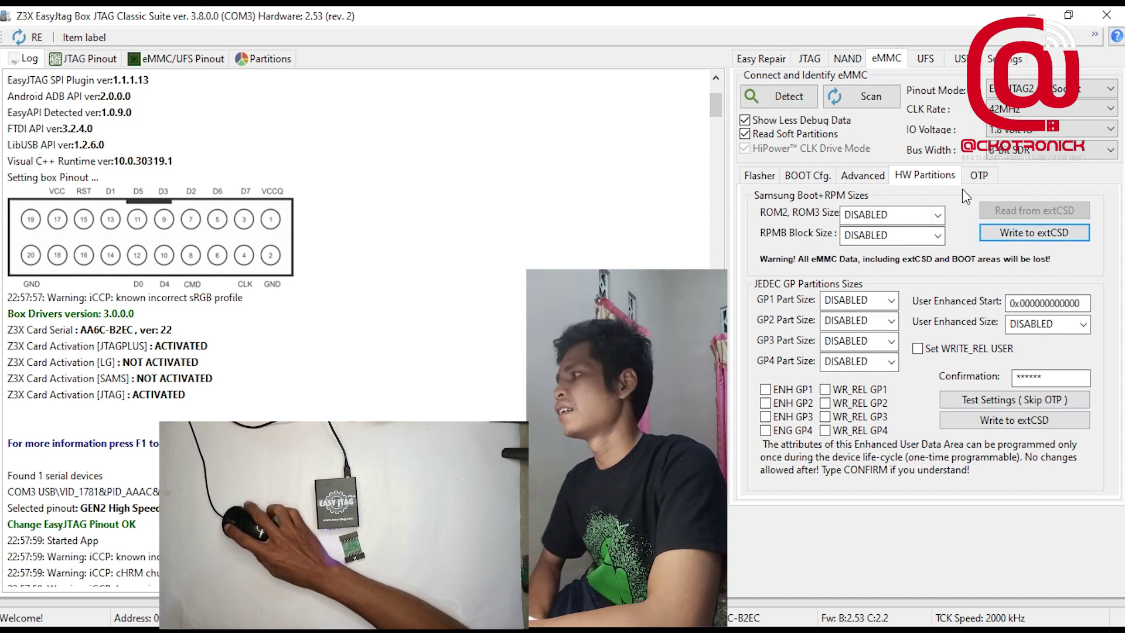
left_click(983, 174)
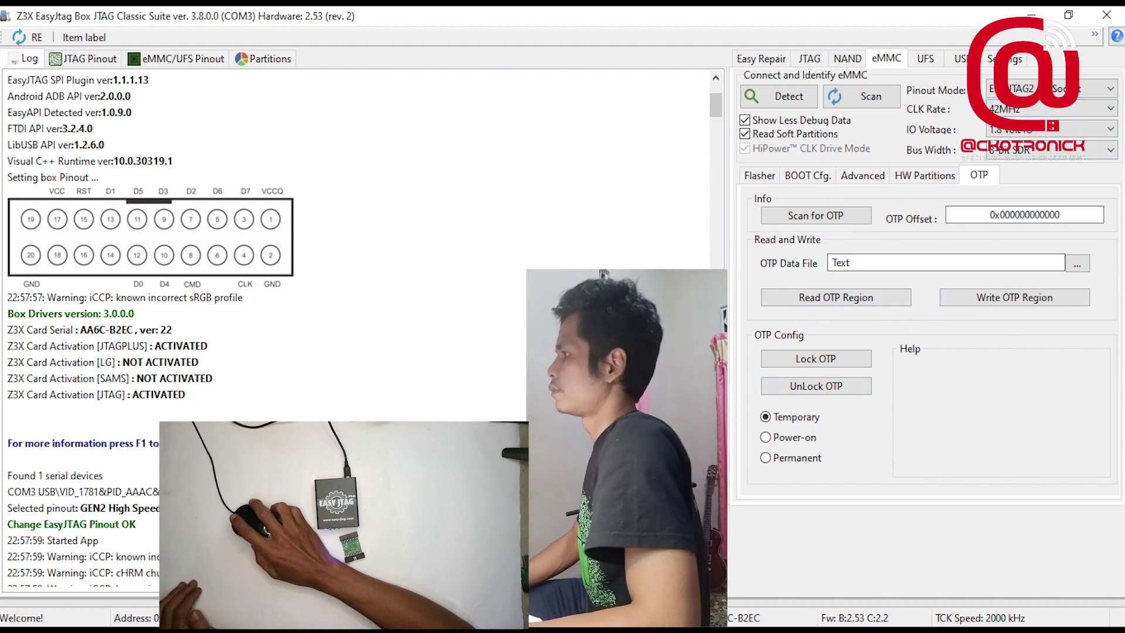
- Look over the general NAND tools and the main JTAG controls, and browse the JTAG vendor list without choosing another vendor
left_click(848, 58)
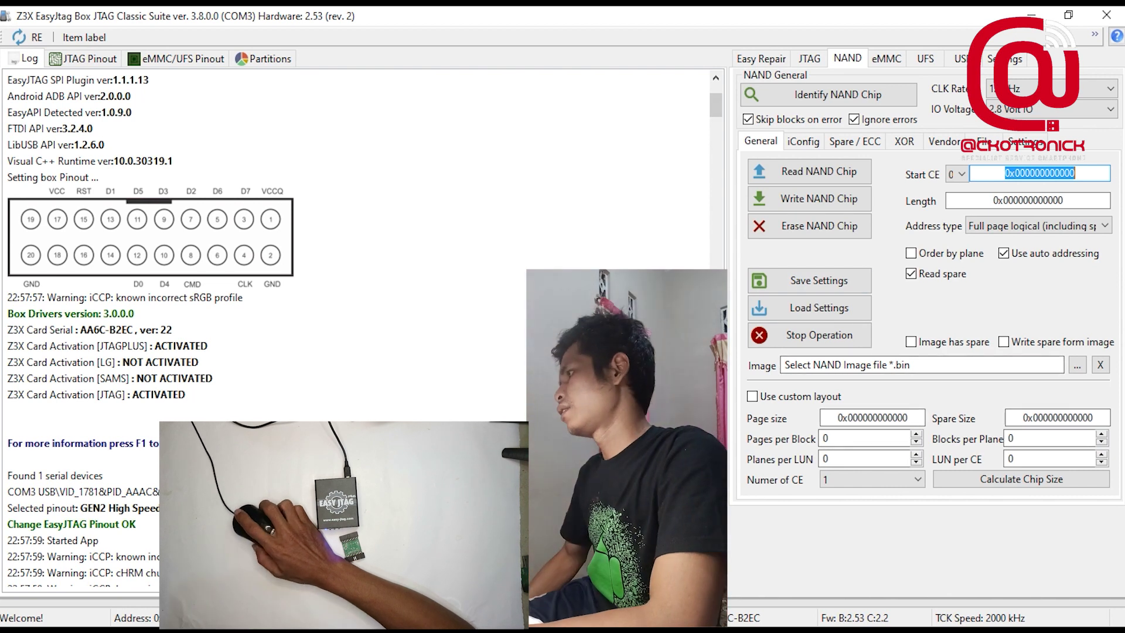
left_click(811, 58)
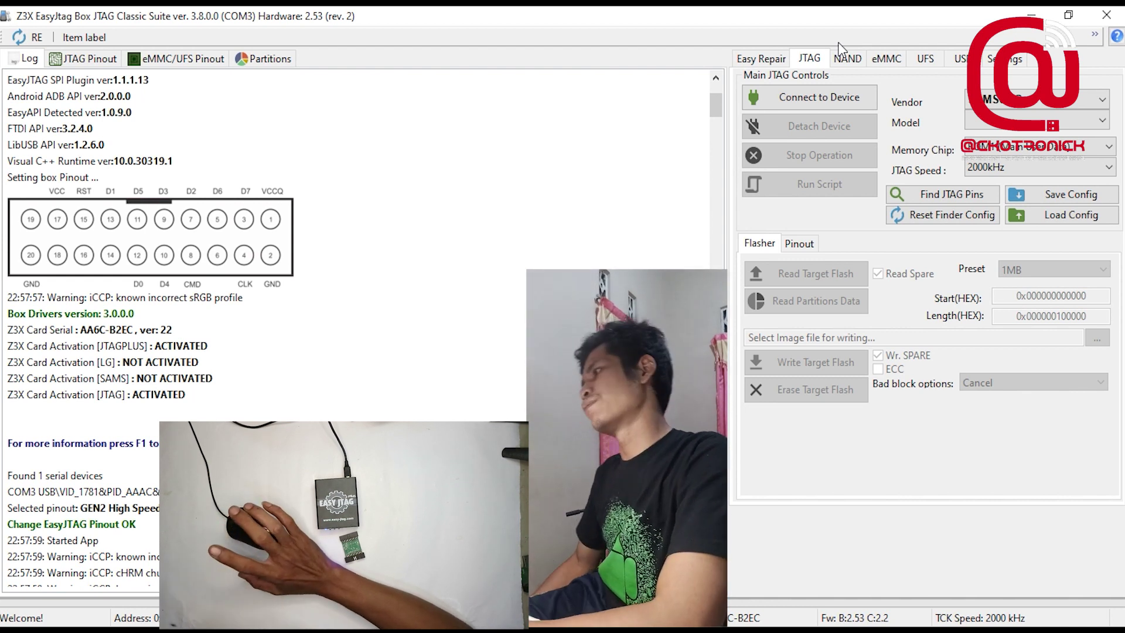
left_click(1078, 99)
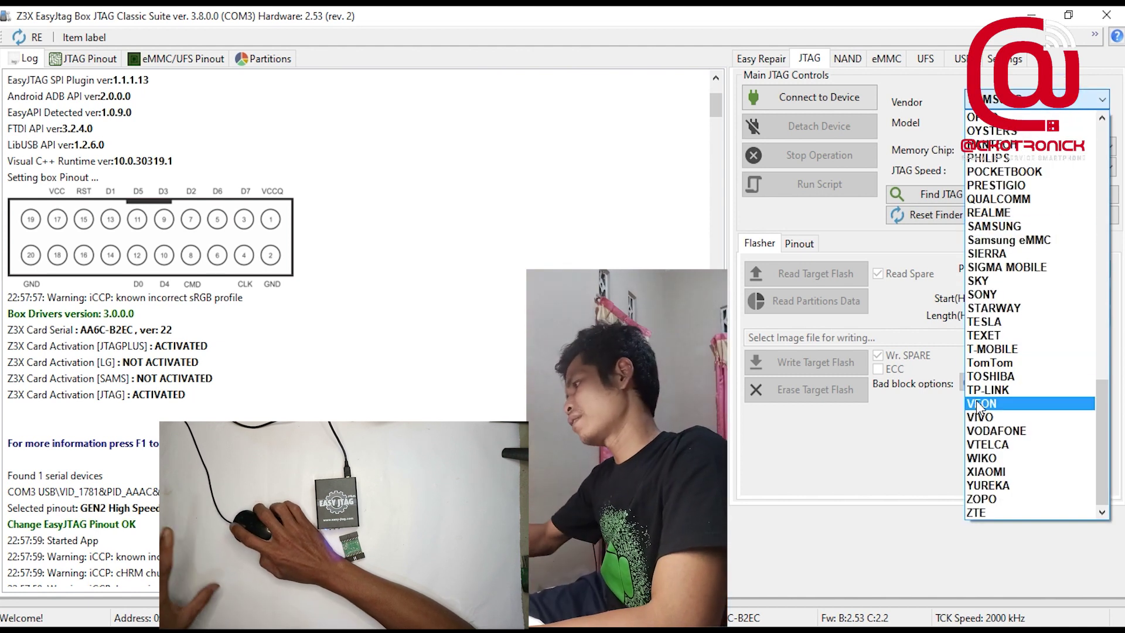
scroll(998, 461, "up", 2)
scroll(997, 462, "up", 3)
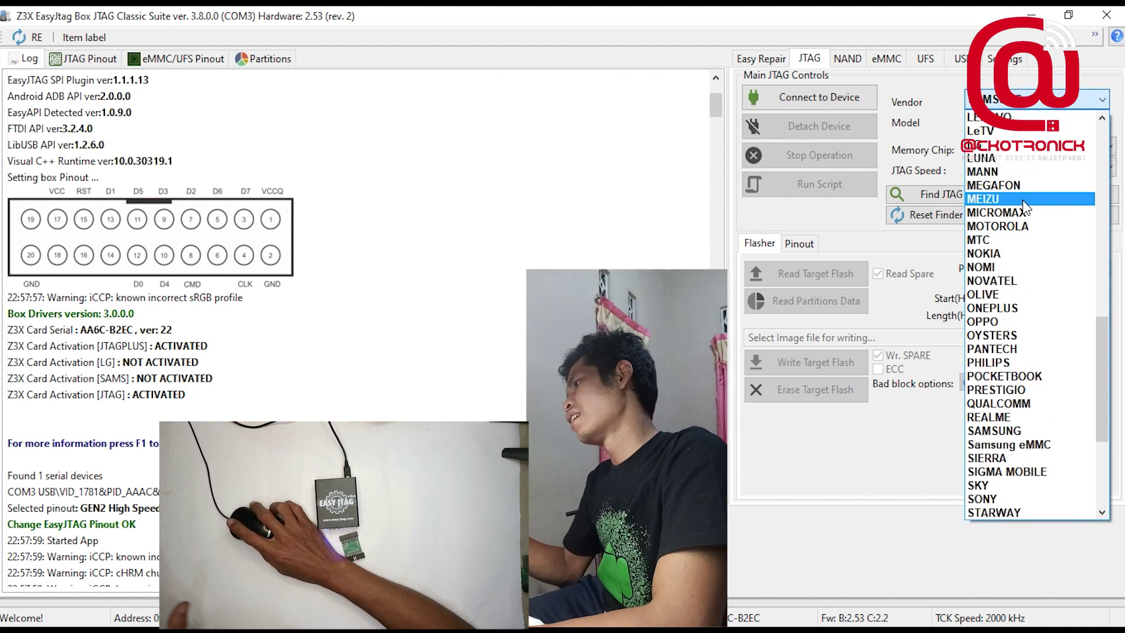
scroll(1019, 457, "down", 5)
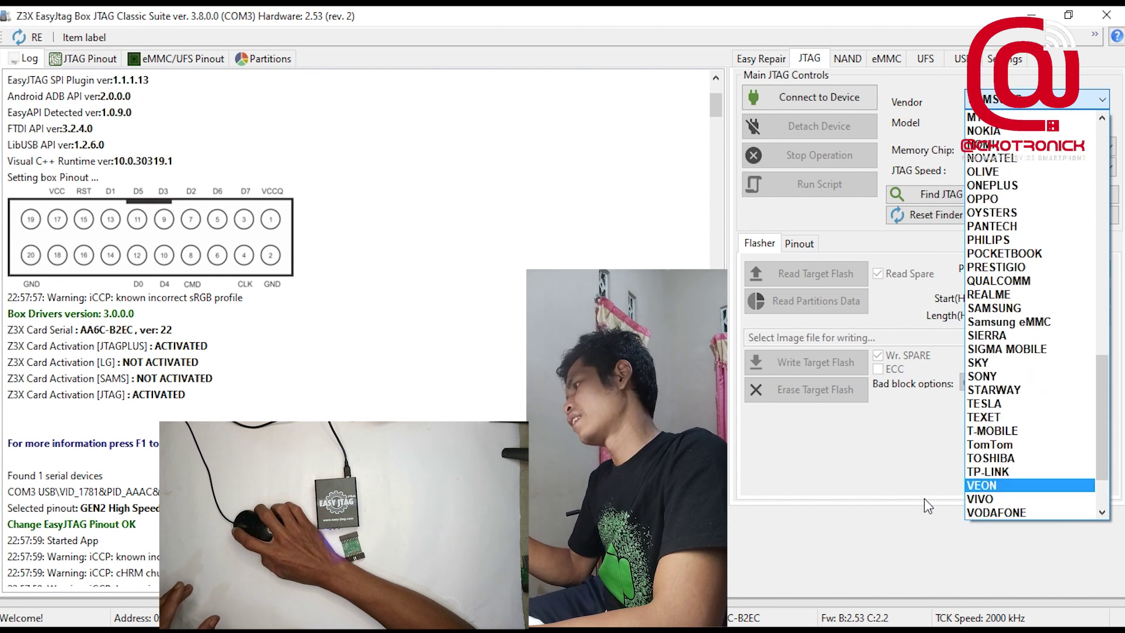
left_click(921, 498)
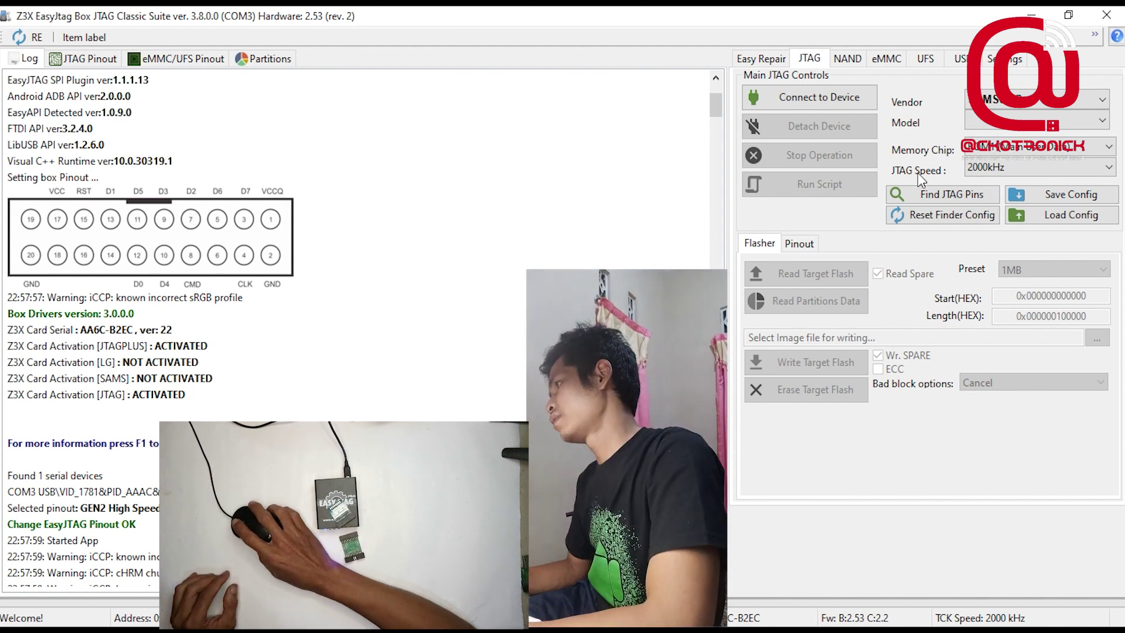
- Show the Easy Repair tools and alternate between the eMMC and UFS tools, ending on the eMMC OTP settings
left_click(760, 63)
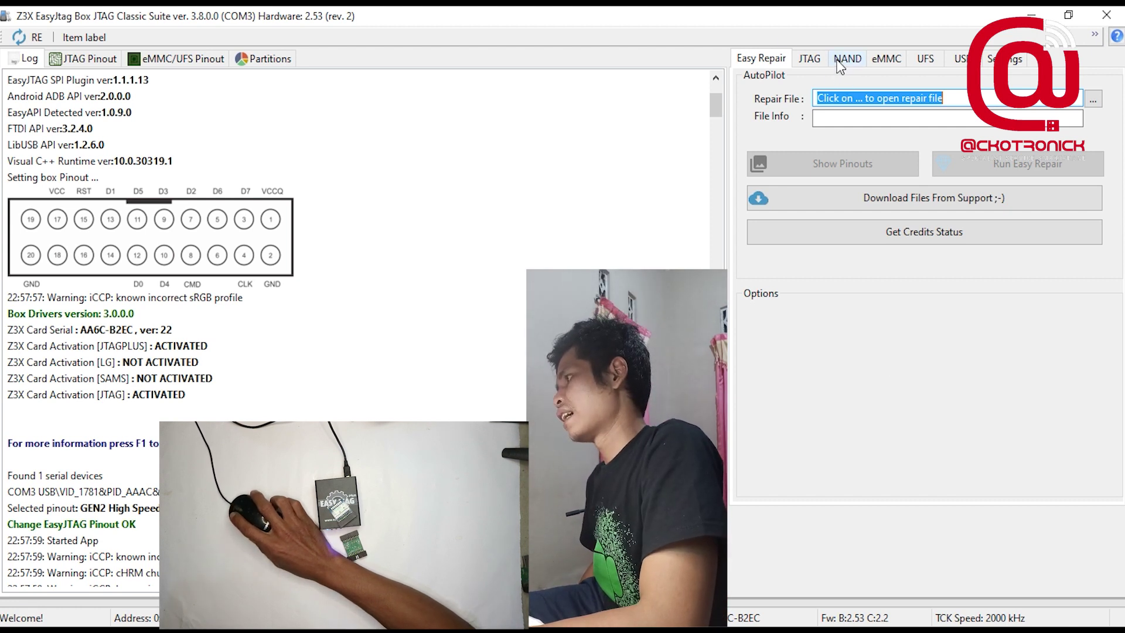
left_click(900, 59)
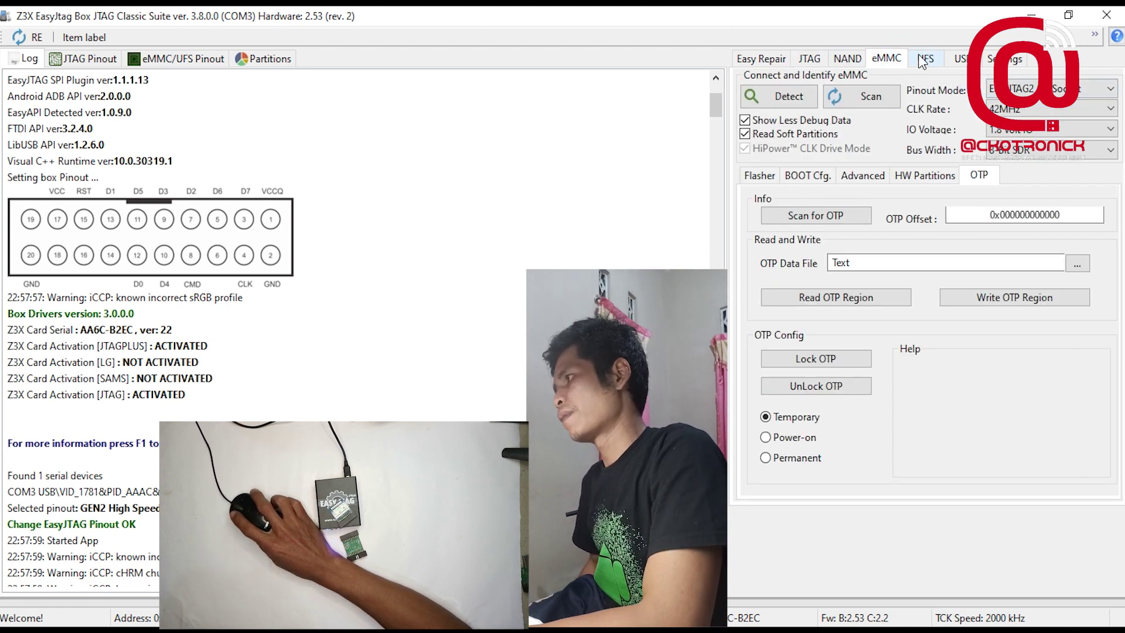
left_click(924, 59)
left_click(884, 59)
left_click(922, 58)
left_click(873, 58)
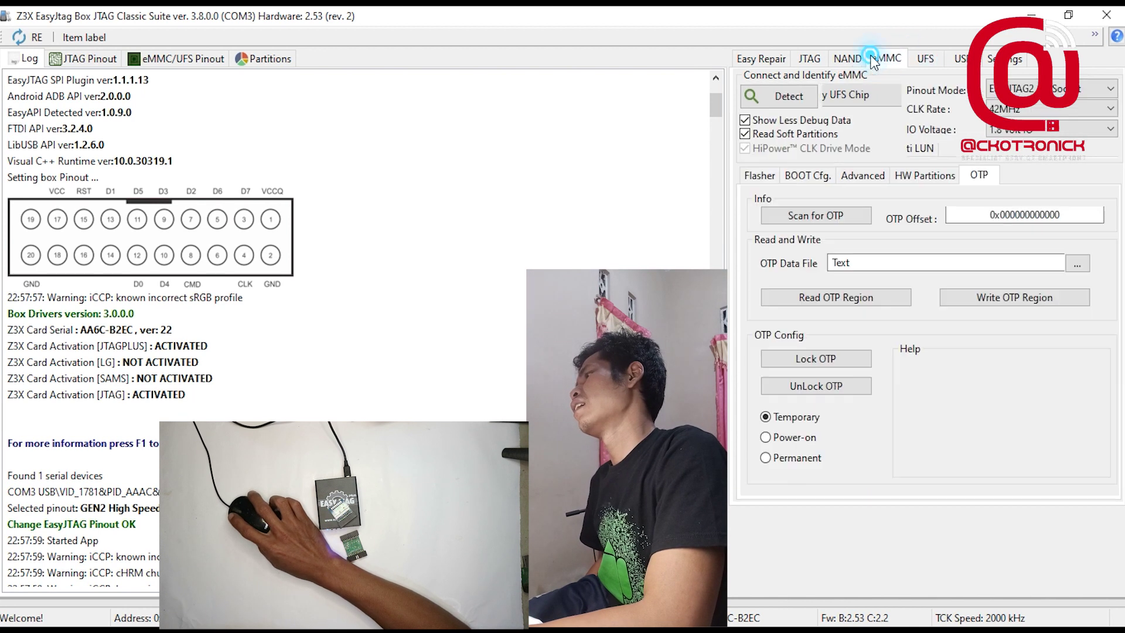
left_click(925, 58)
left_click(887, 59)
left_click(924, 63)
left_click(886, 63)
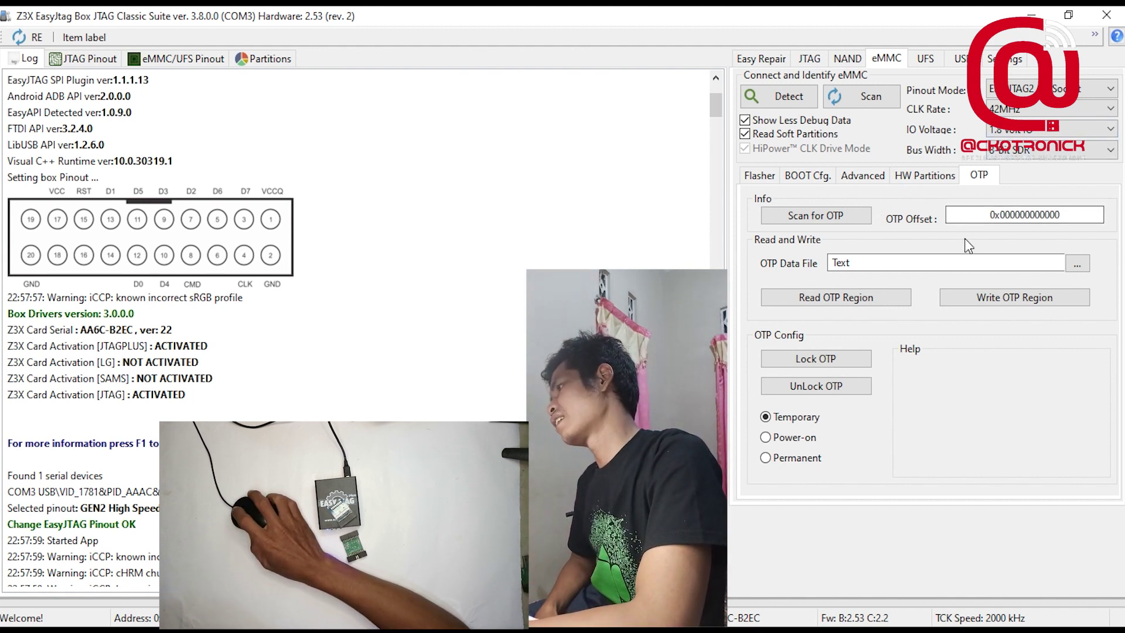
- Look through the log output and clear the entire log
left_click_drag(711, 107, 673, 115)
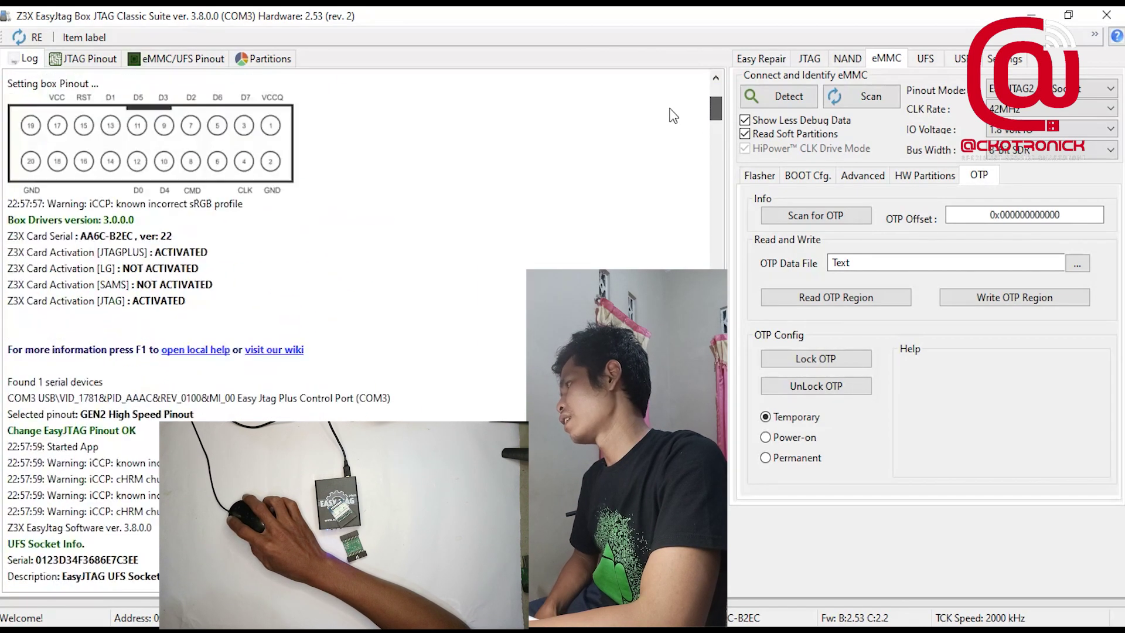
scroll(674, 116, "up", 1)
right_click(466, 176)
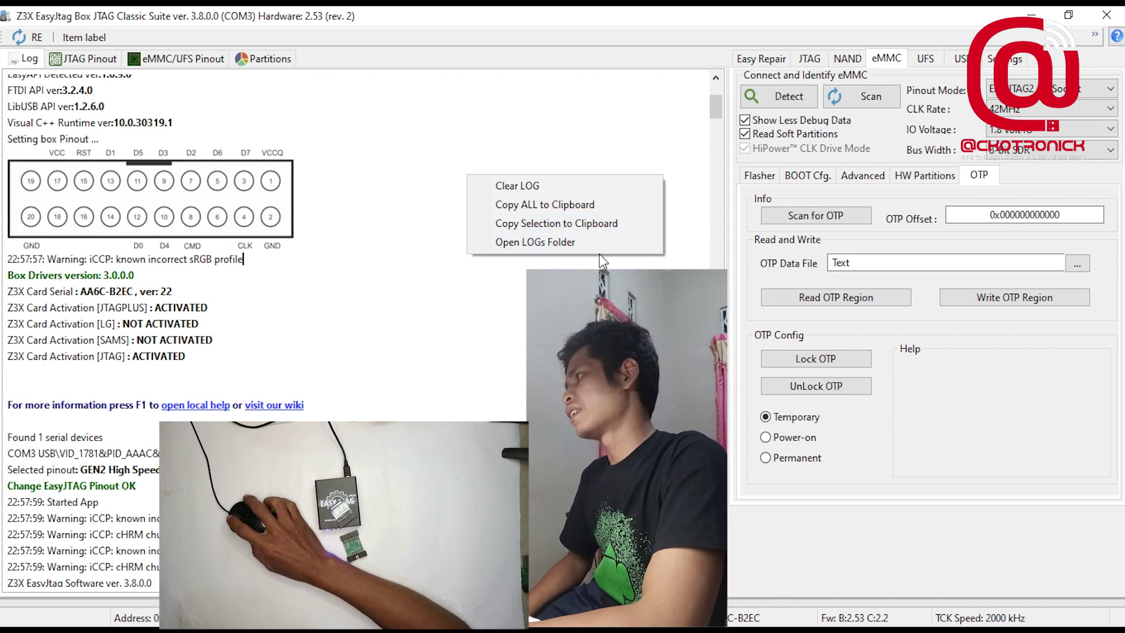
left_click(550, 192)
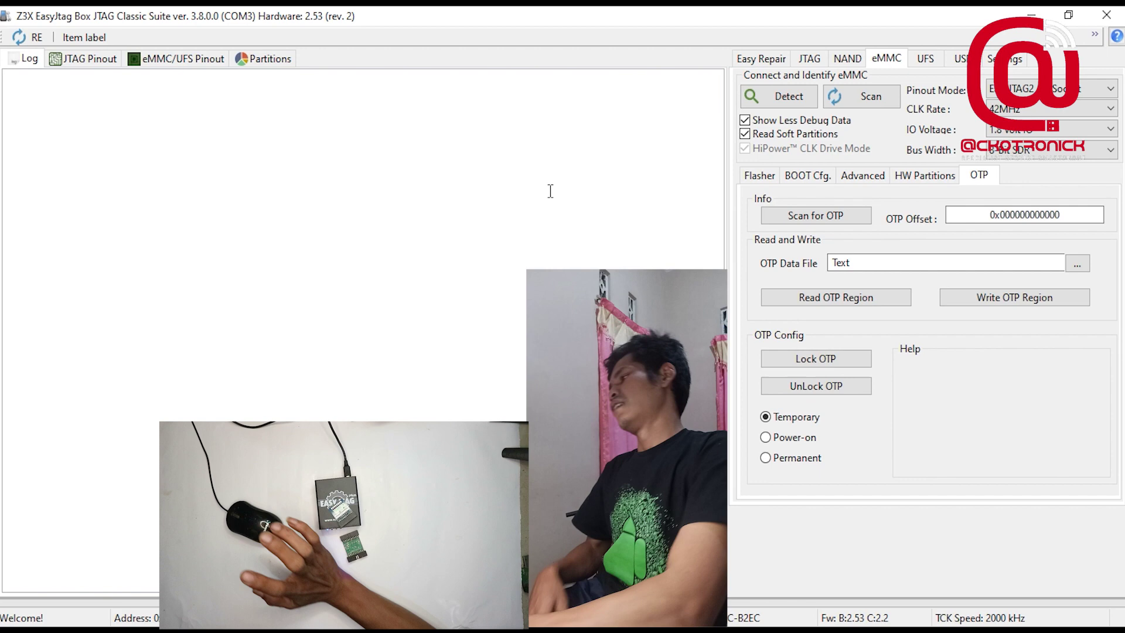